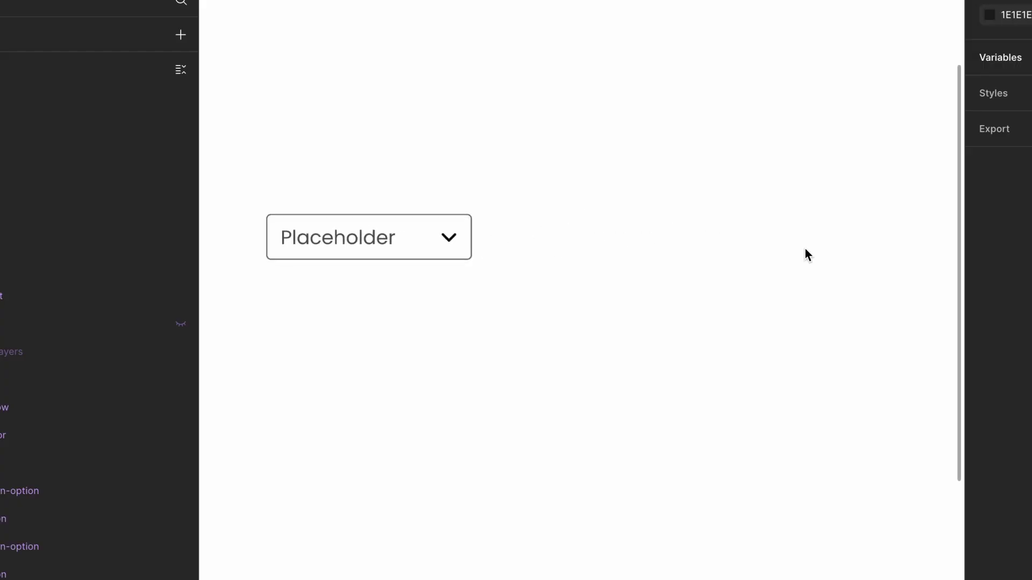
Select the _input-base Placeholder instance and nudge it right from X 697 to X 701
scroll(805, 250, down, 2)
scroll(805, 249, left, 3)
scroll(604, 173, left, 3)
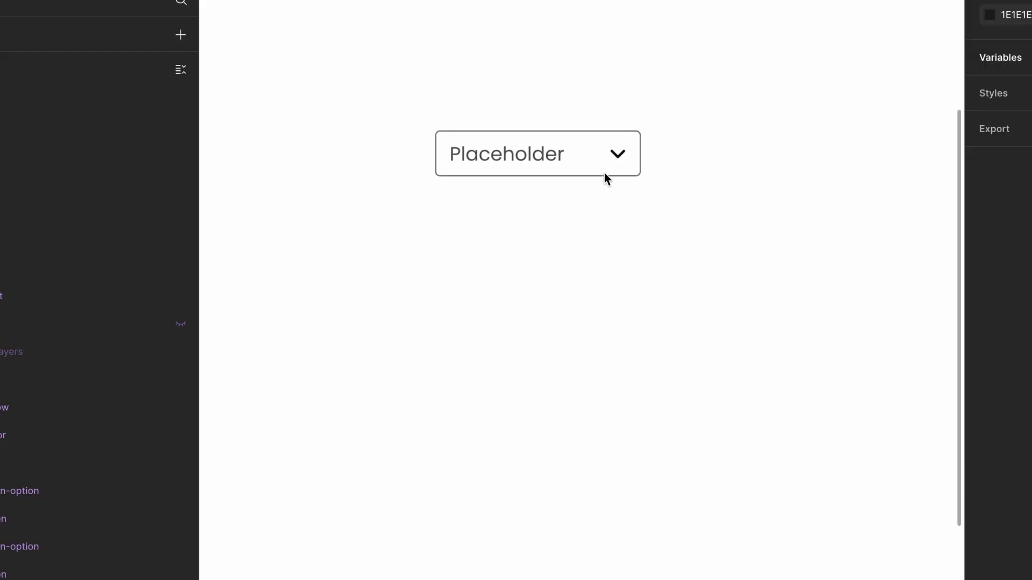
scroll(604, 173, down, 5)
scroll(525, 175, left, 3)
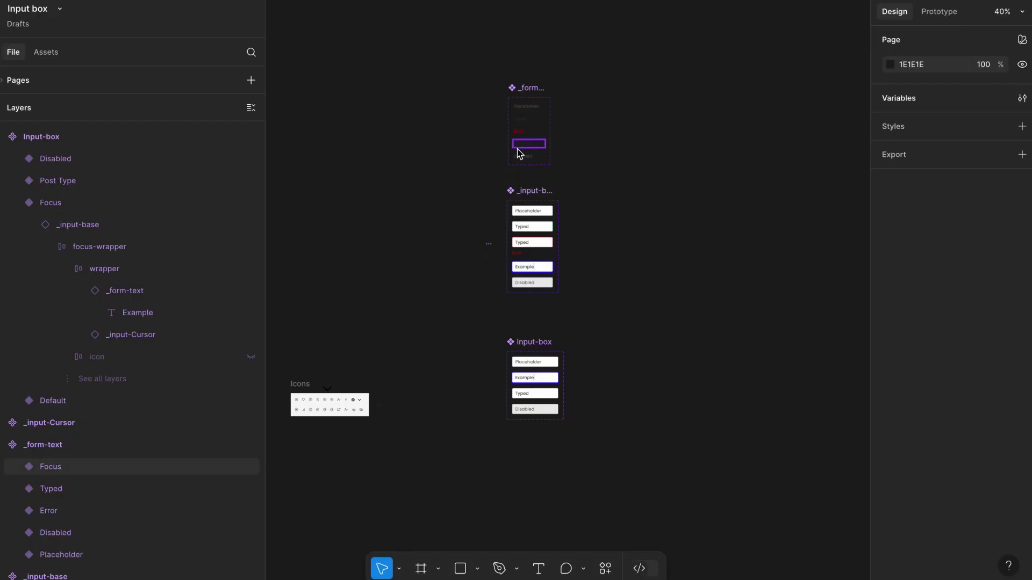
scroll(520, 154, up, 3)
scroll(519, 154, up, 4)
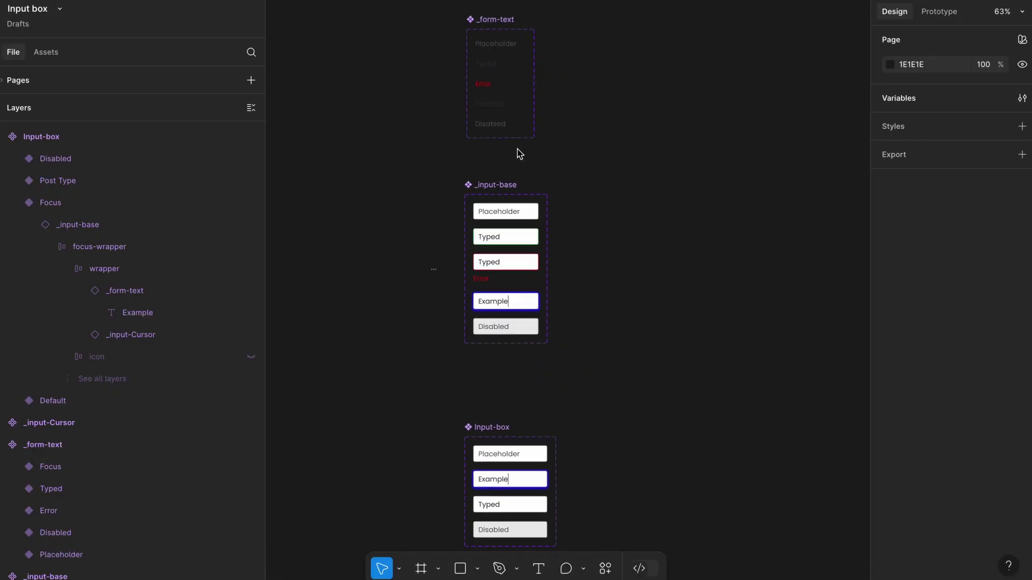
click(462, 178)
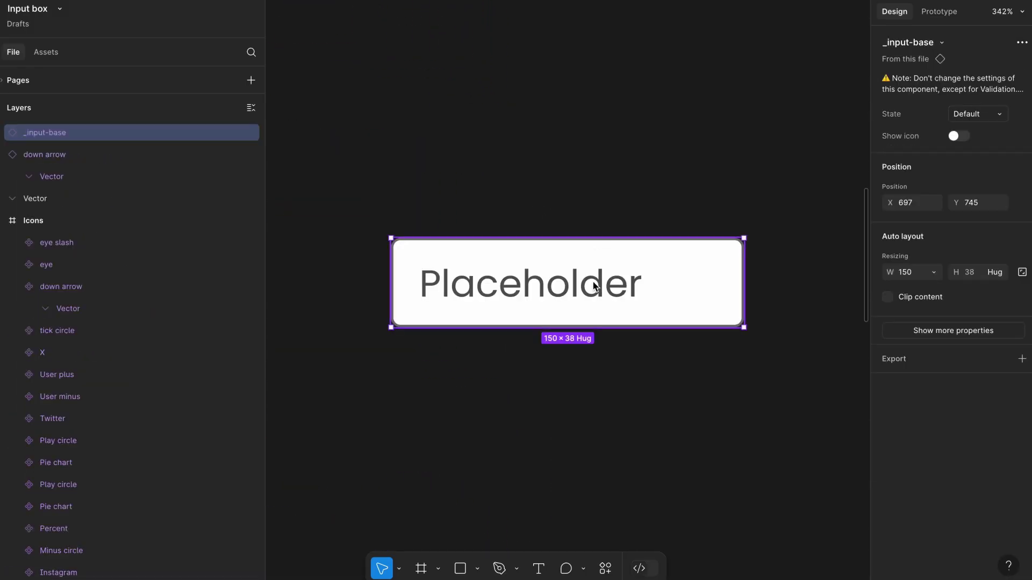
drag(595, 282, 603, 286)
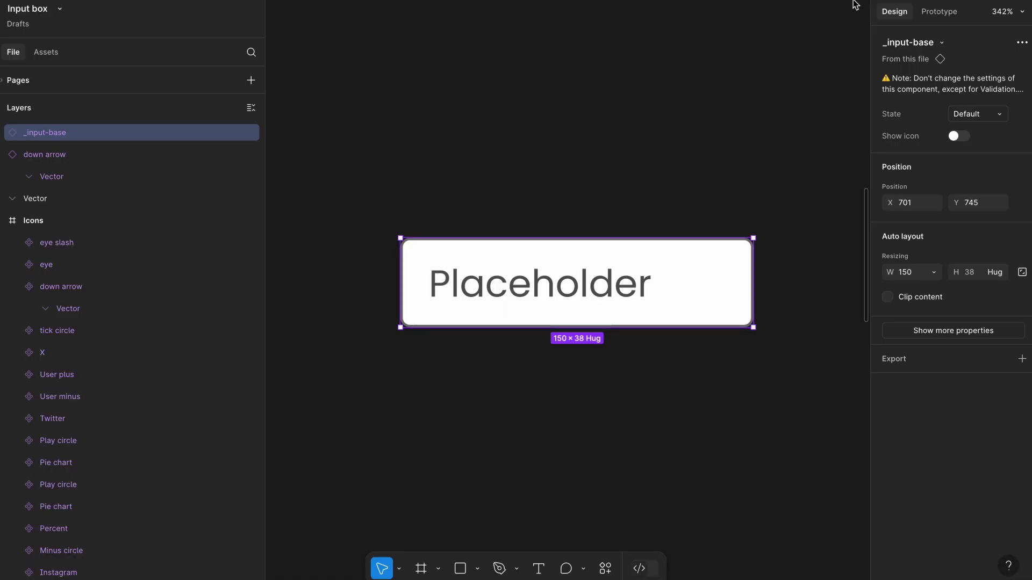
Wrap the Placeholder box in an auto-layout frame with gap 0 and both paddings 0
key(shift+a)
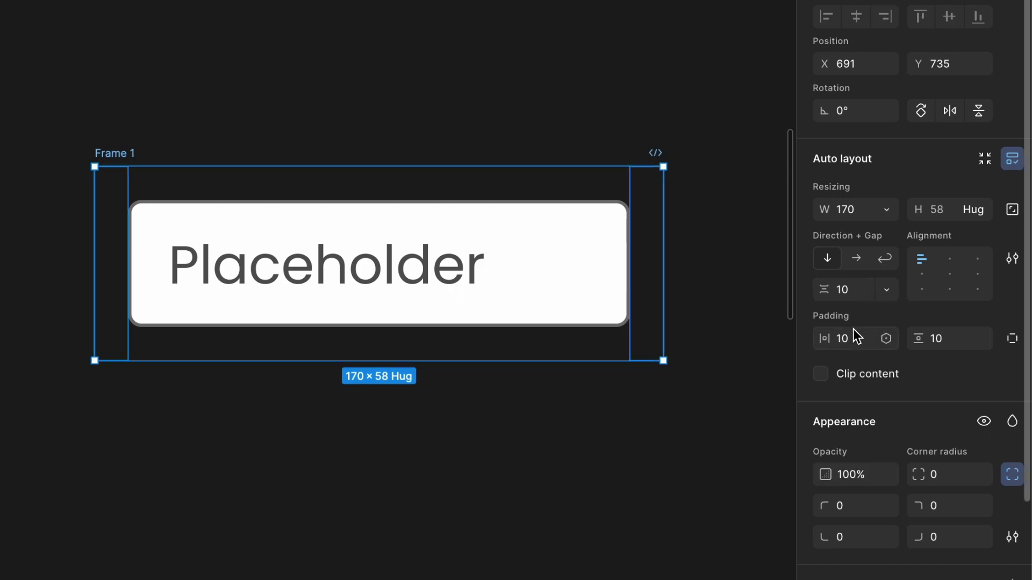
click(854, 296)
text(0)
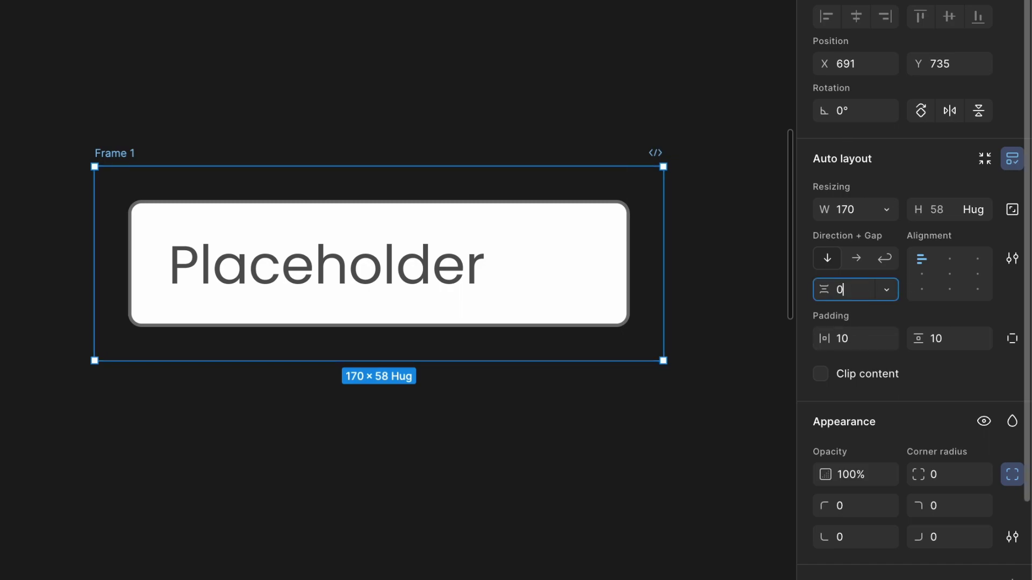
key(Tab)
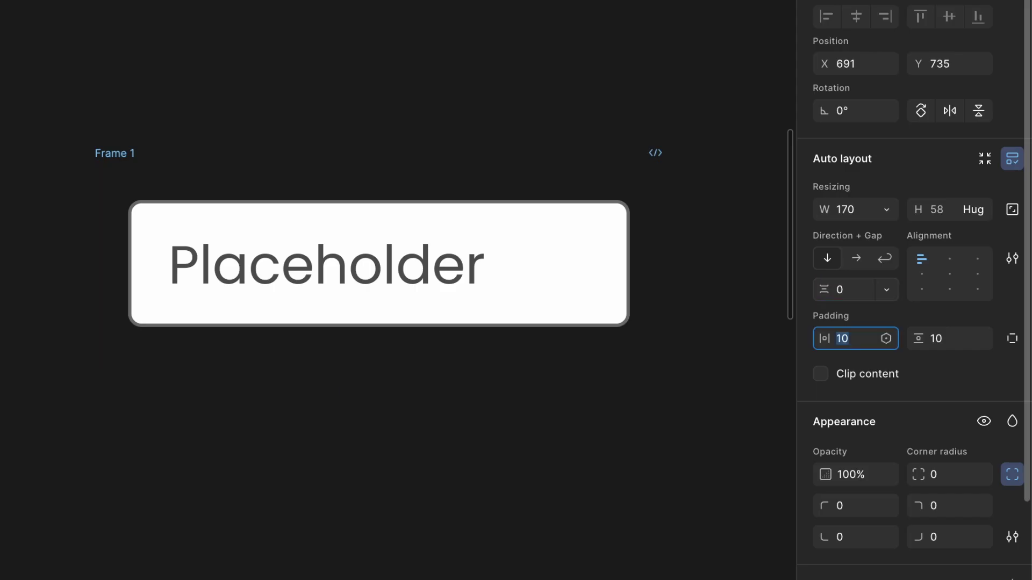
text(0)
key(Tab)
text(0)
key(Return)
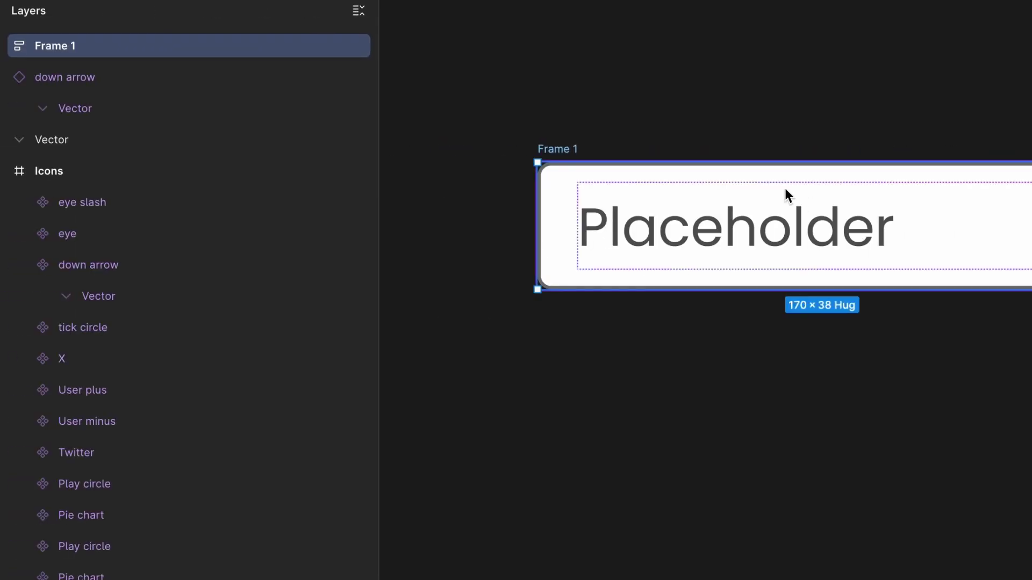
Rename the frame to 'Dropdown' and make it a component
double_click(68, 46)
text(Dropdown)
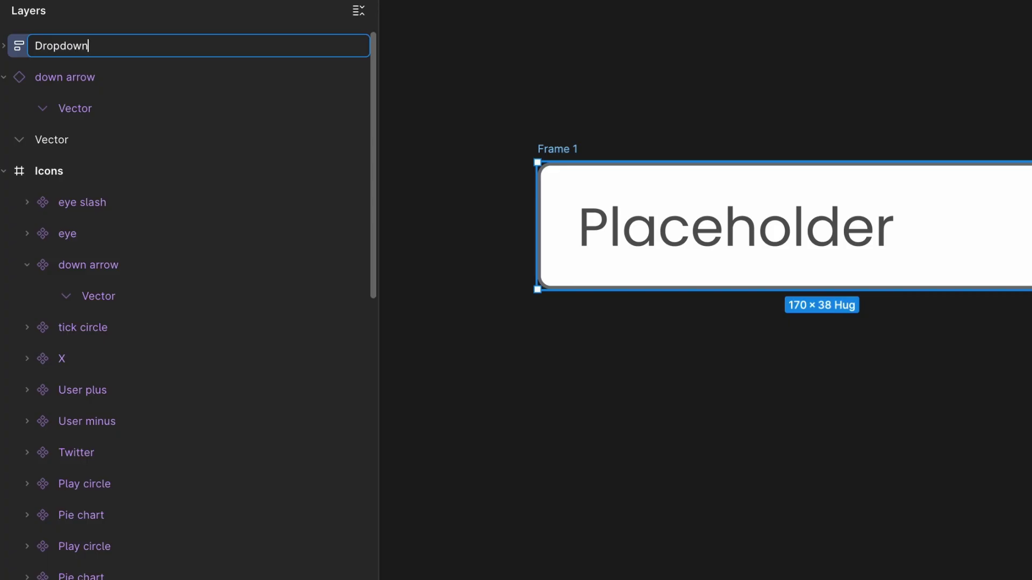
key(Return)
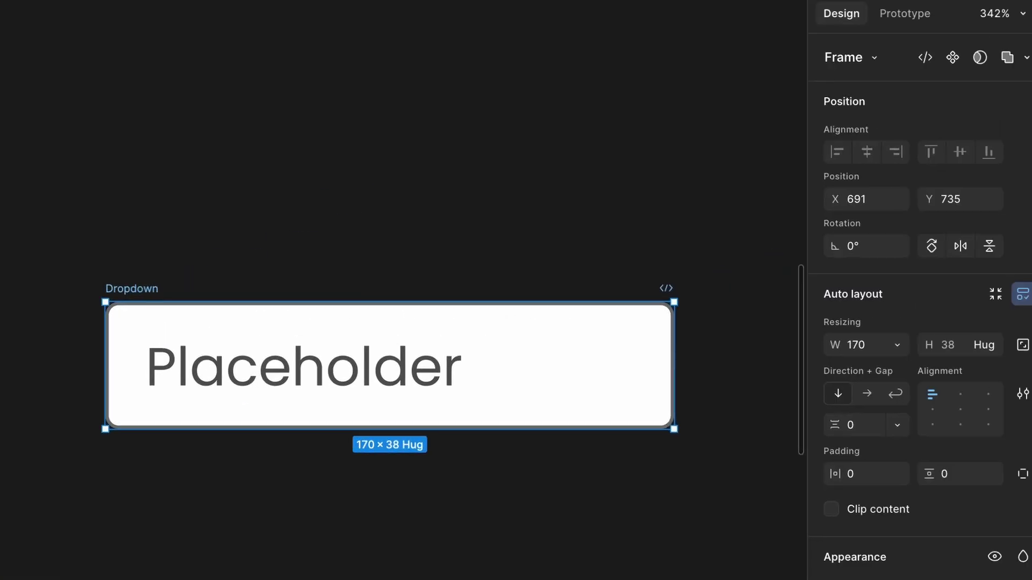
click(953, 57)
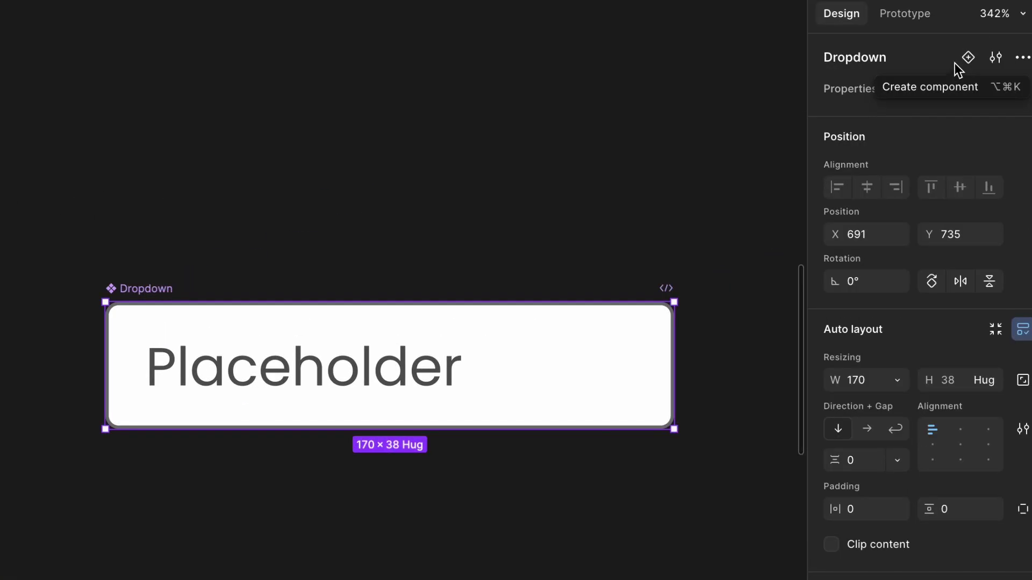
scroll(396, 140, down, 5)
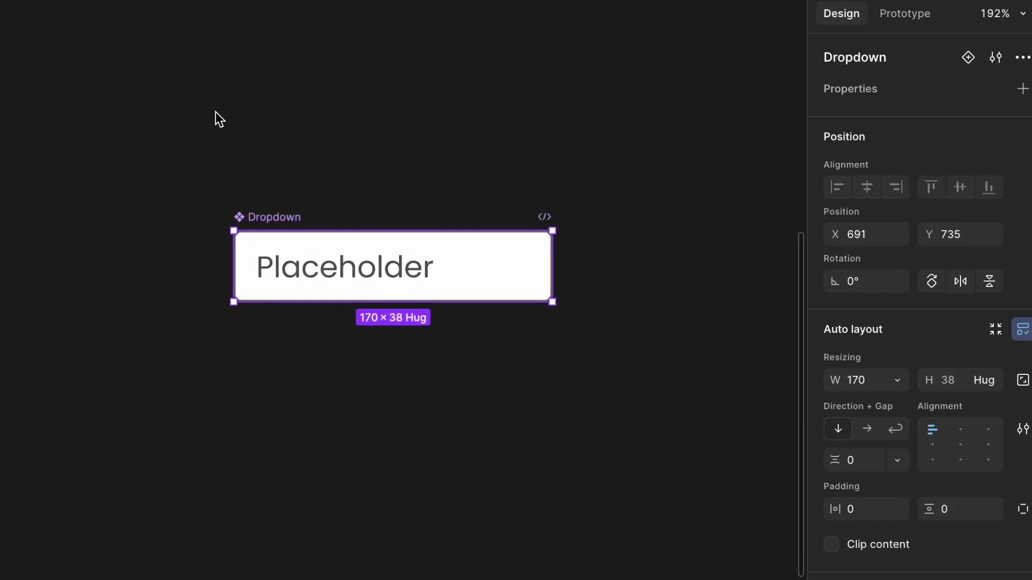
Select the down arrow icon in the Icons frame
click(215, 112)
scroll(215, 111, down, 5)
scroll(215, 113, left, 10)
scroll(215, 112, left, 10)
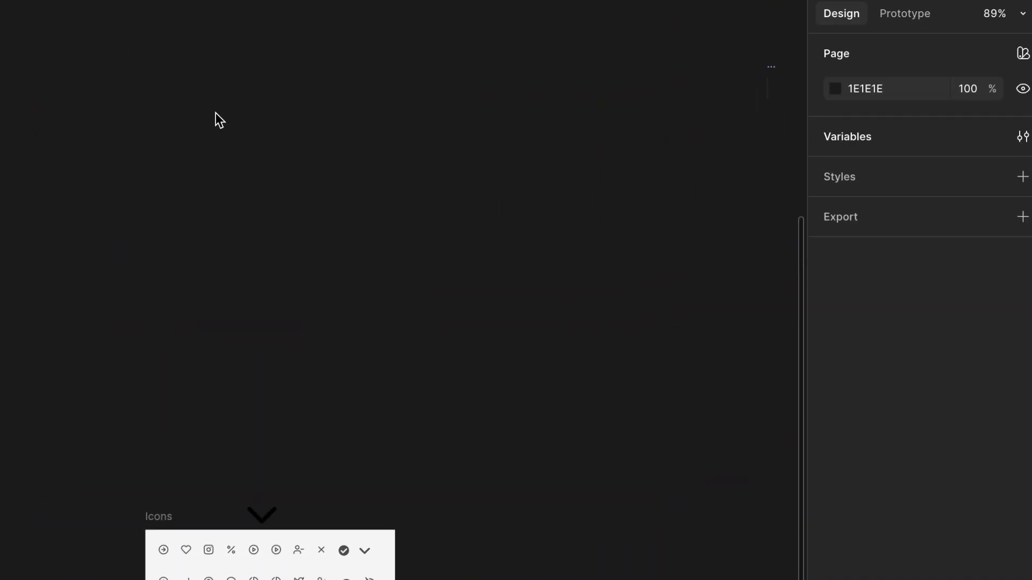
scroll(285, 383, down, 3)
scroll(269, 409, up, 5)
click(229, 321)
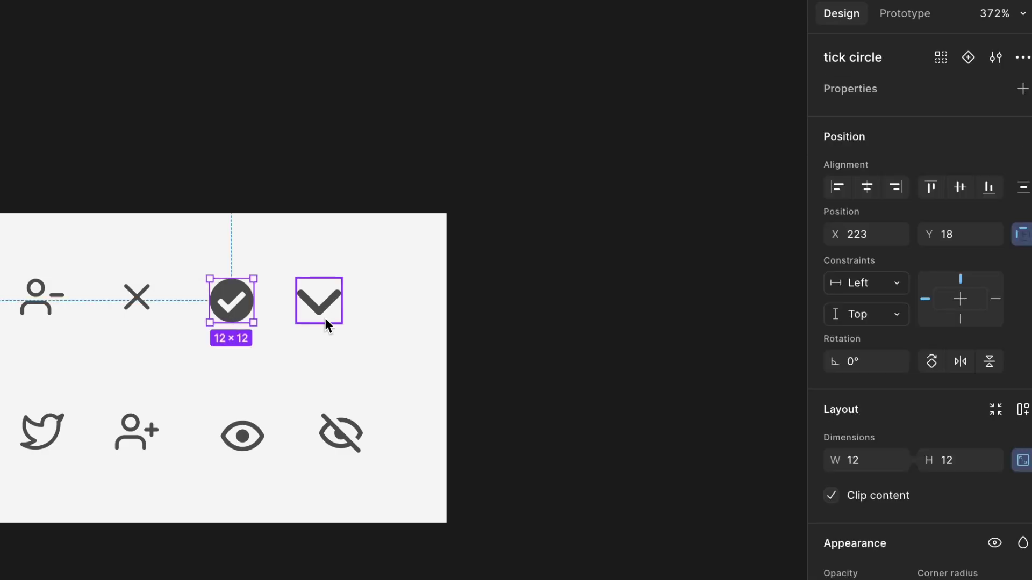
click(321, 312)
Paste the down arrow into the Dropdown component and wrap it in an auto-layout frame
scroll(321, 313, down, 5)
scroll(322, 313, right, 10)
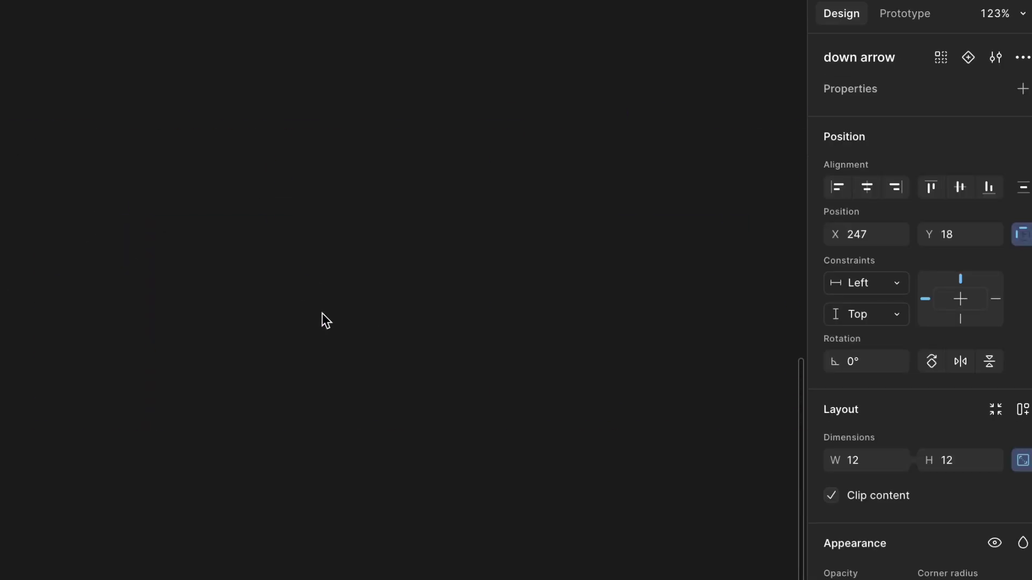
scroll(322, 314, down, 3)
scroll(325, 123, up, 5)
scroll(324, 140, up, 2)
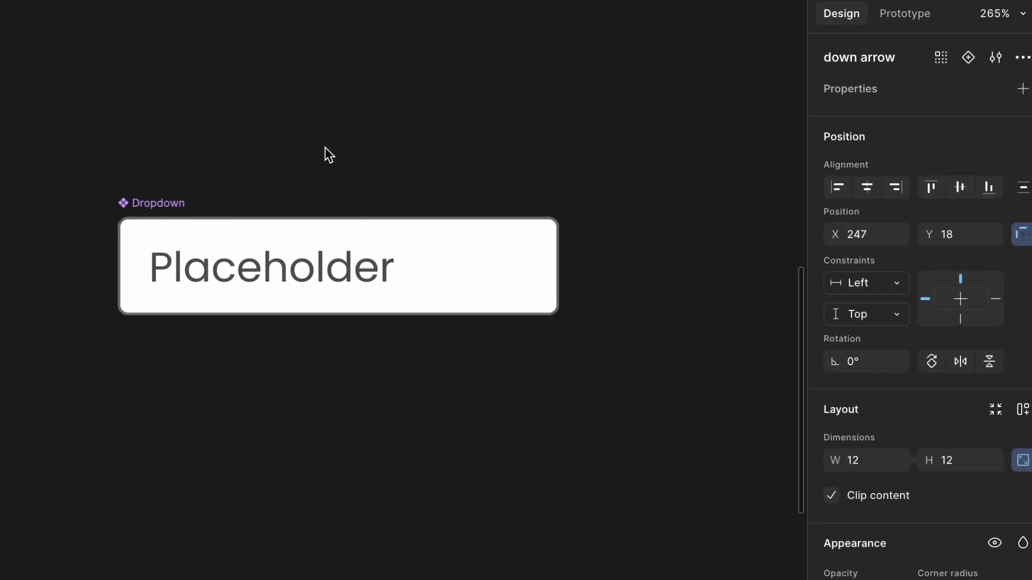
scroll(321, 159, up, 3)
click(78, 232)
key(ctrl+v)
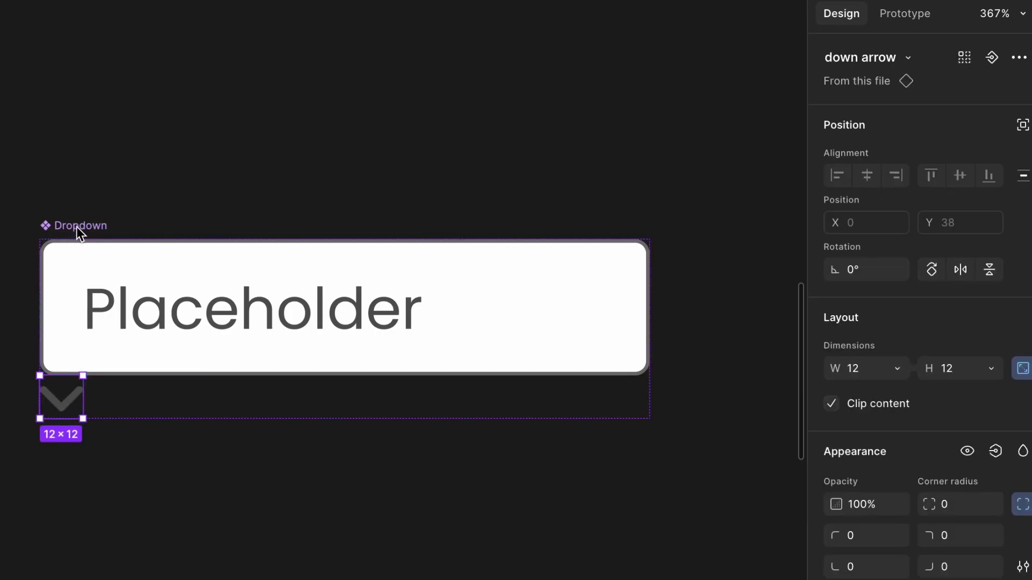
key(shift+a)
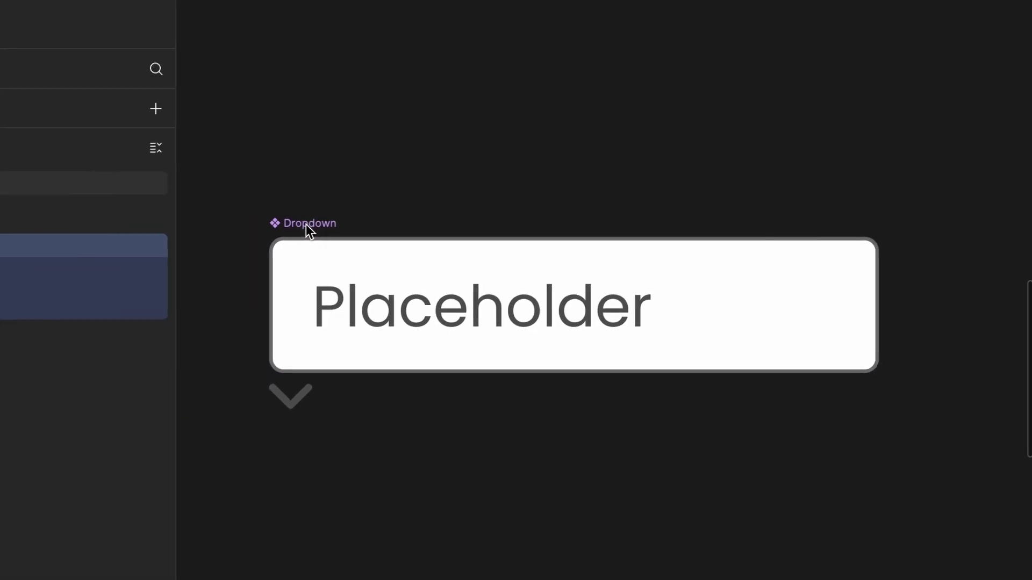
Rename the arrow's frame to 'down arrow' and size it 36 × 36
double_click(80, 245)
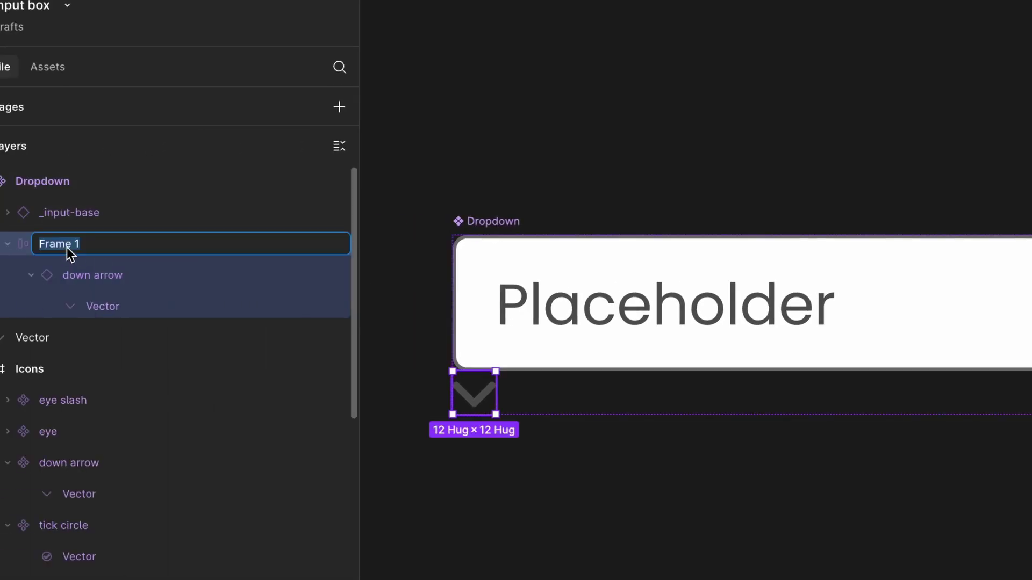
text(down arrow)
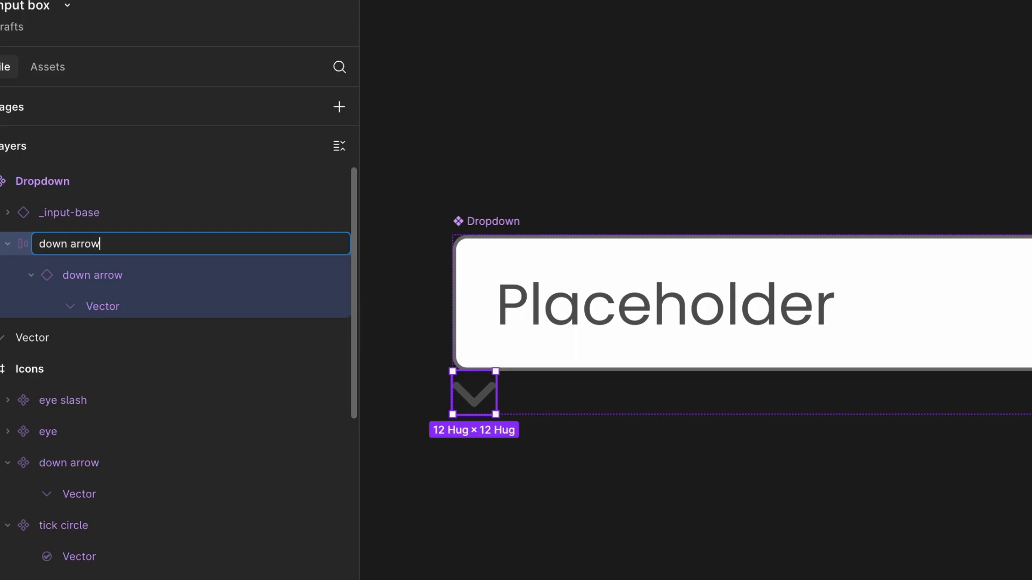
key(Return)
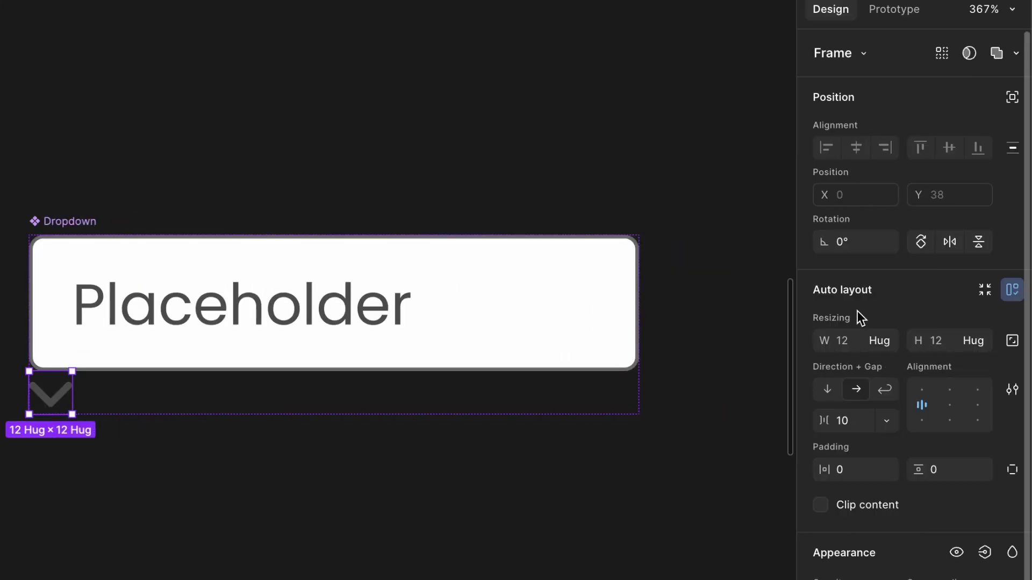
click(848, 341)
text(36)
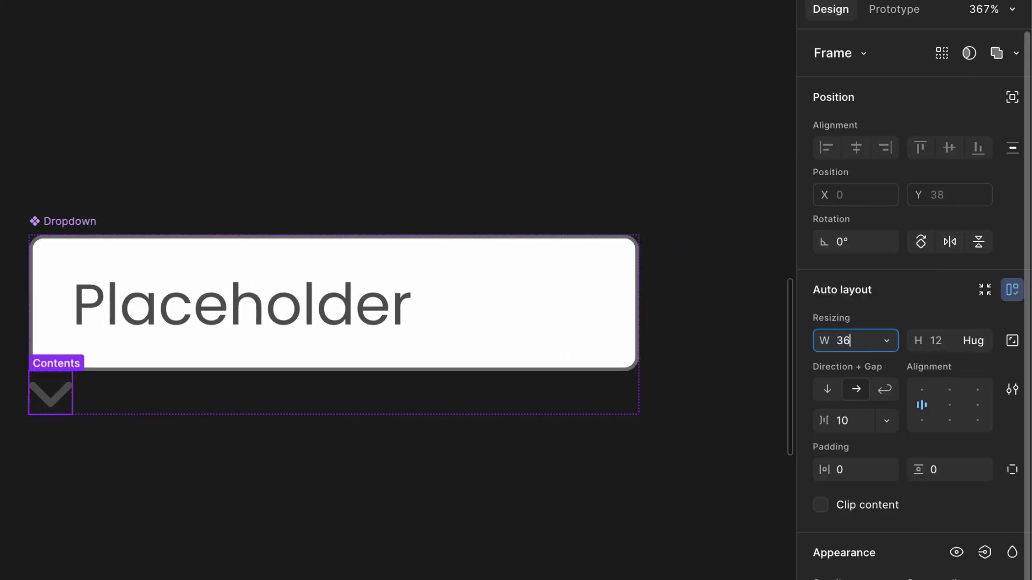
click(947, 344)
text(36)
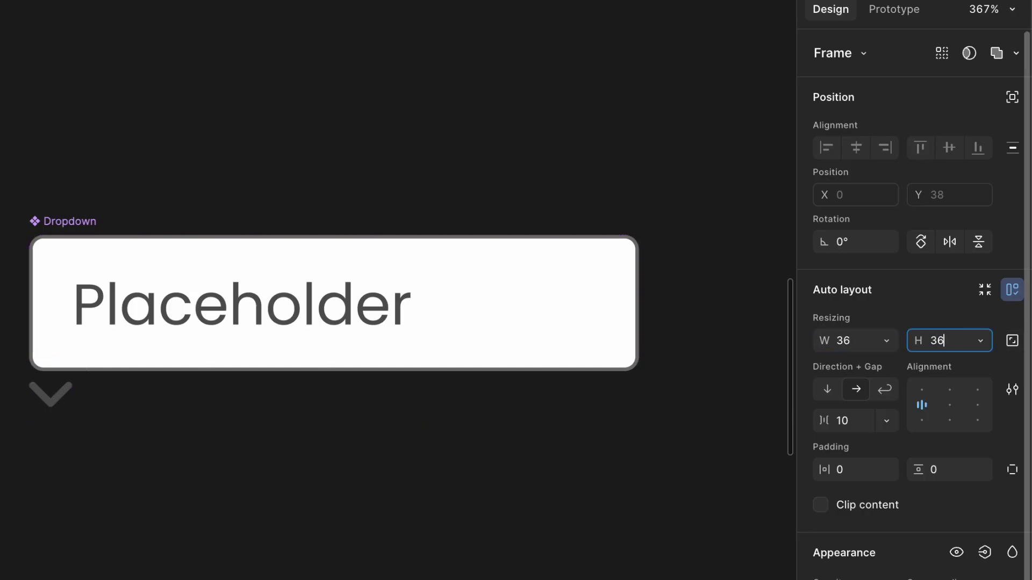
key(Return)
Give the 36 × 36 arrow frame absolute position, outside the Dropdown's auto-layout flow
click(535, 334)
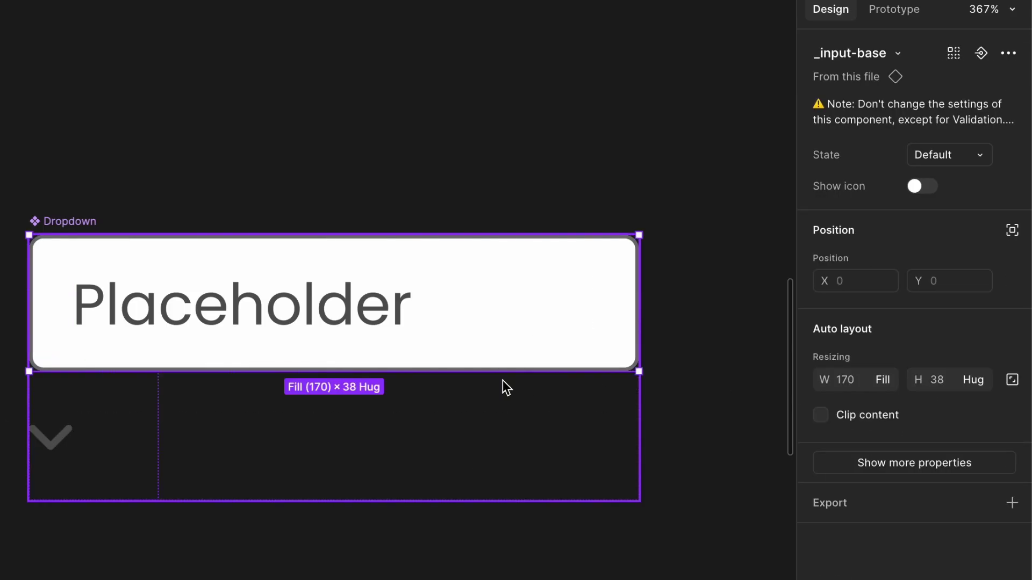
click(157, 457)
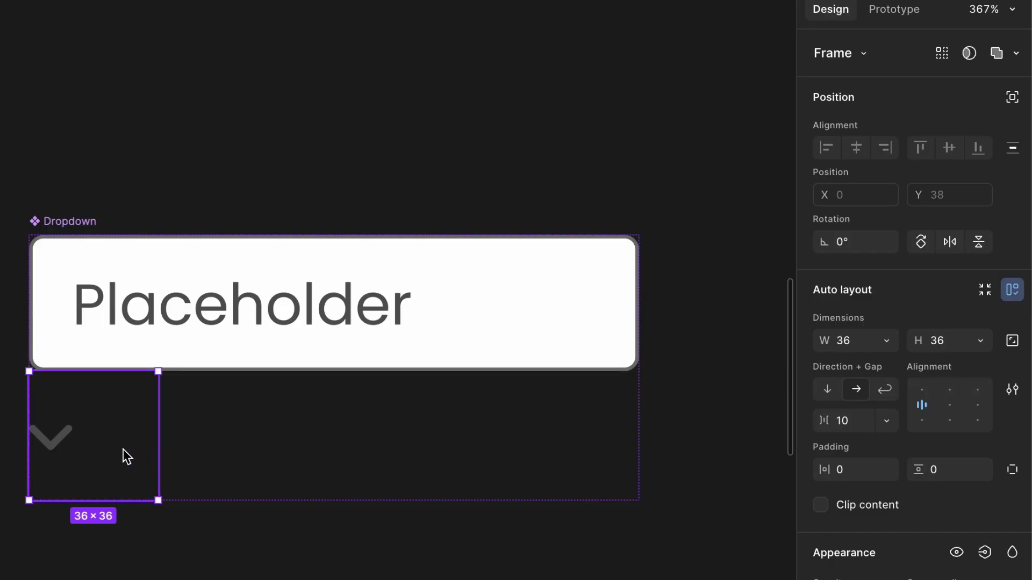
click(1012, 98)
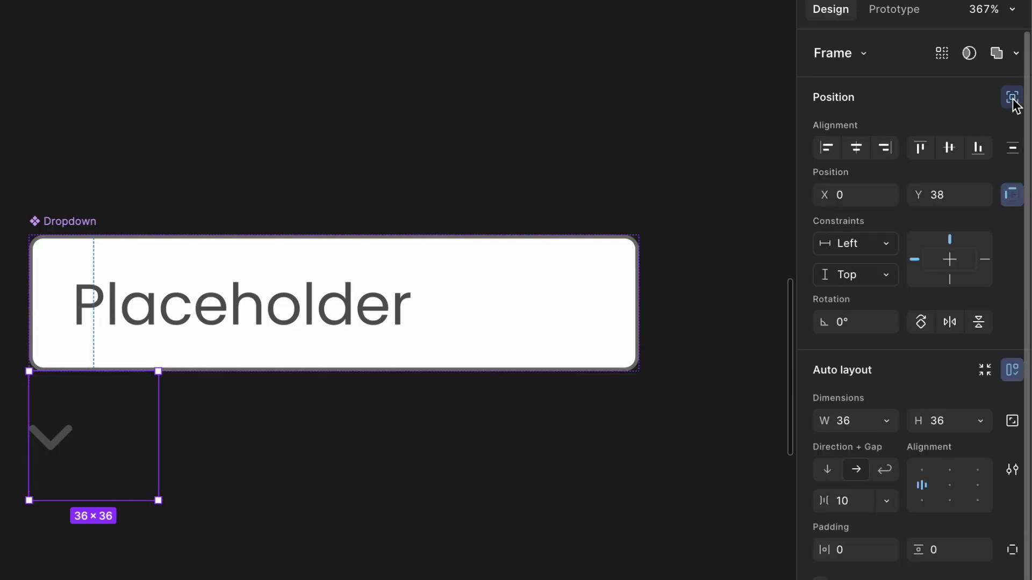
Align the arrow frame to the Dropdown's top-right, centre the chevron, and add a white fill
click(882, 153)
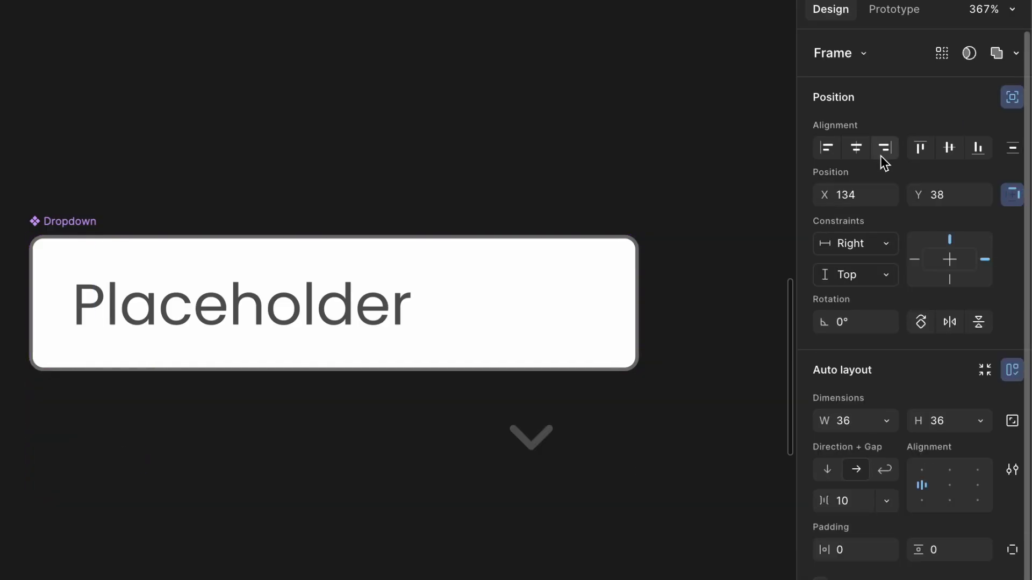
click(920, 155)
scroll(693, 256, right, 2)
scroll(694, 256, down, 1)
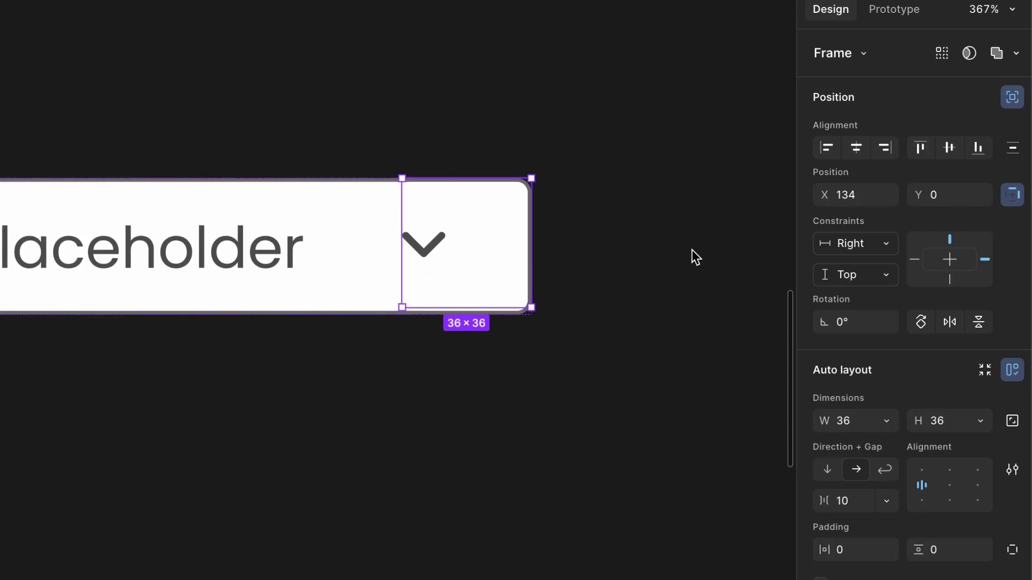
click(950, 486)
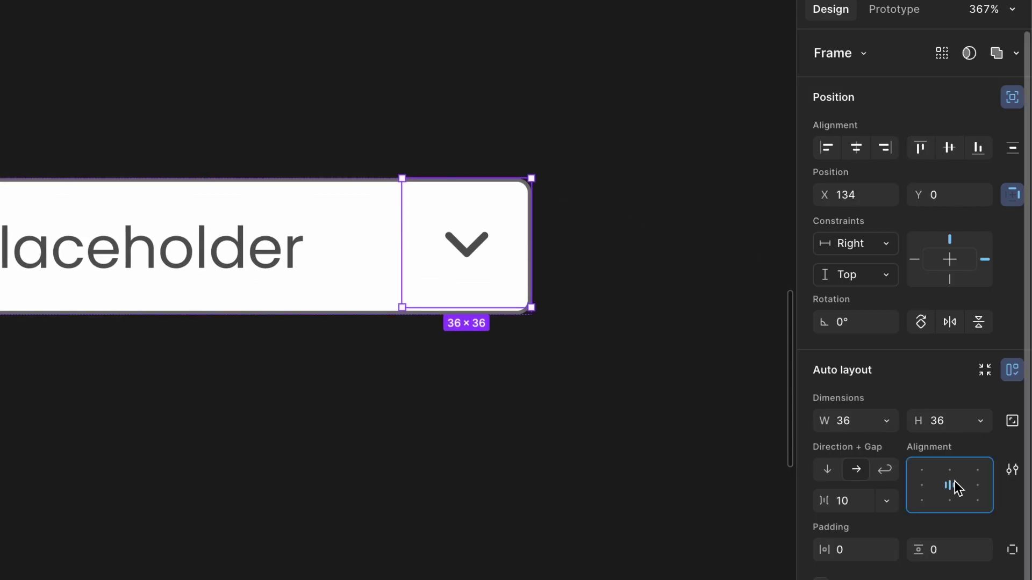
scroll(955, 488, down, 3)
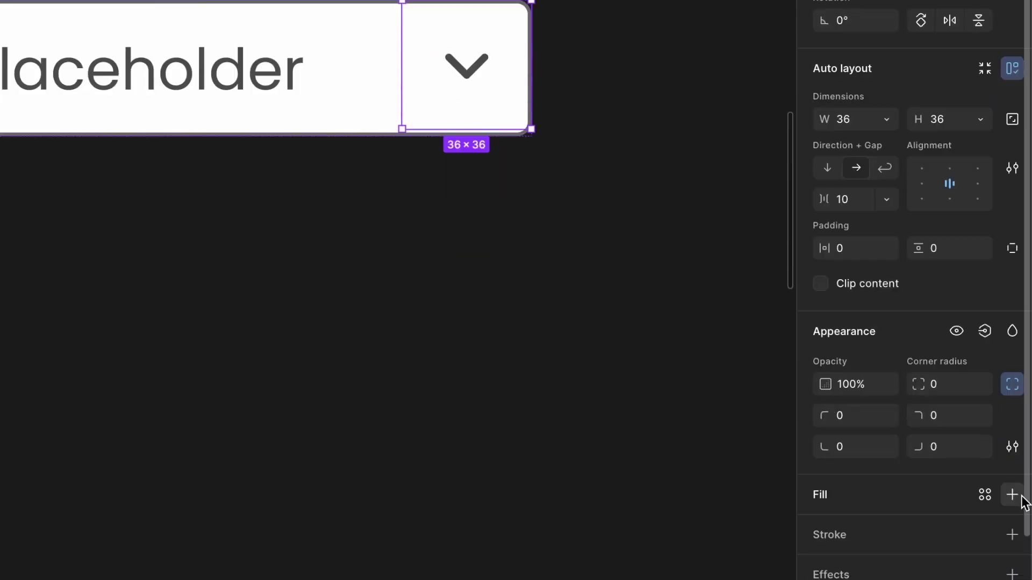
click(1020, 496)
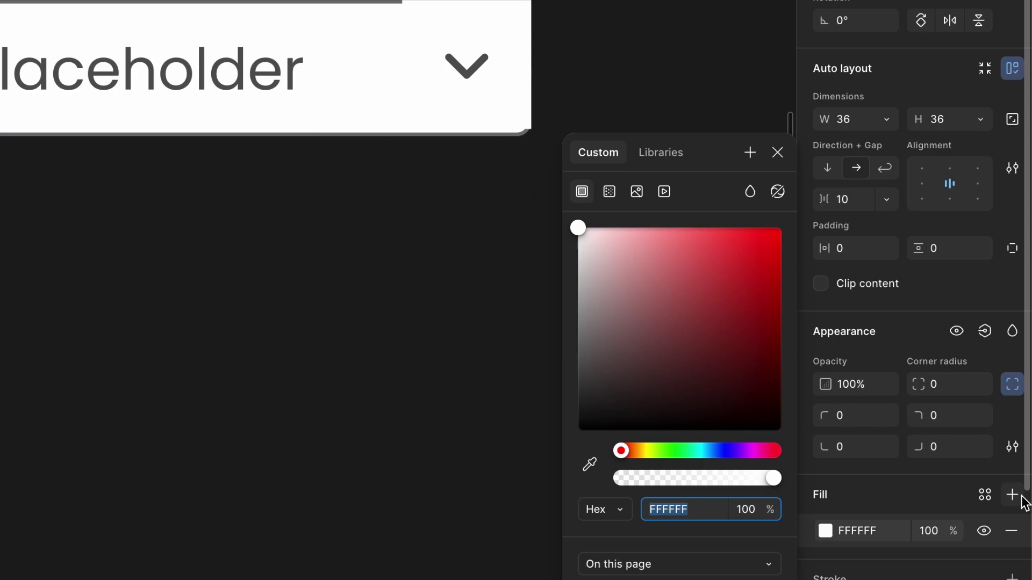
Colour the chevron icon black, 000000
click(475, 66)
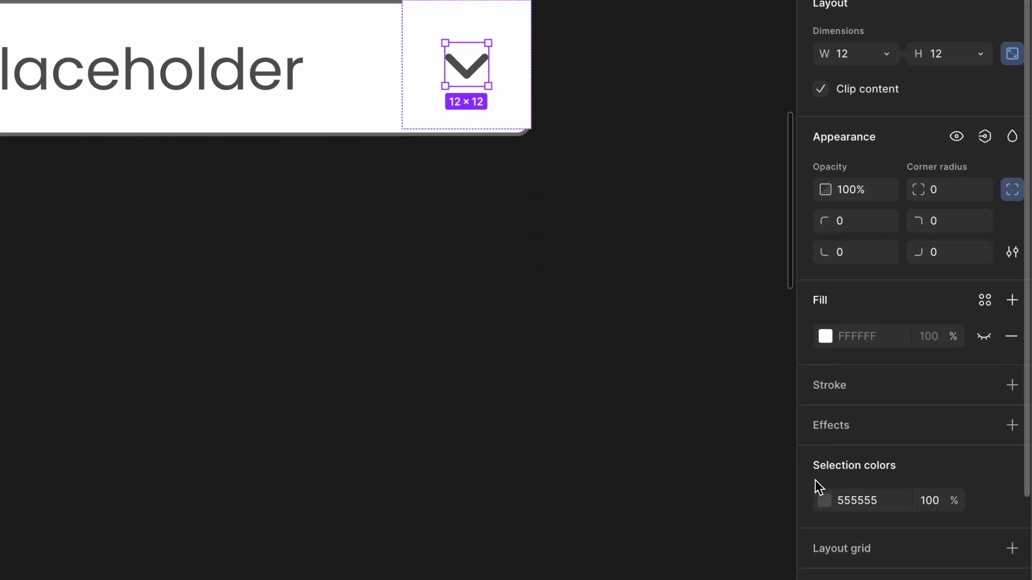
click(825, 500)
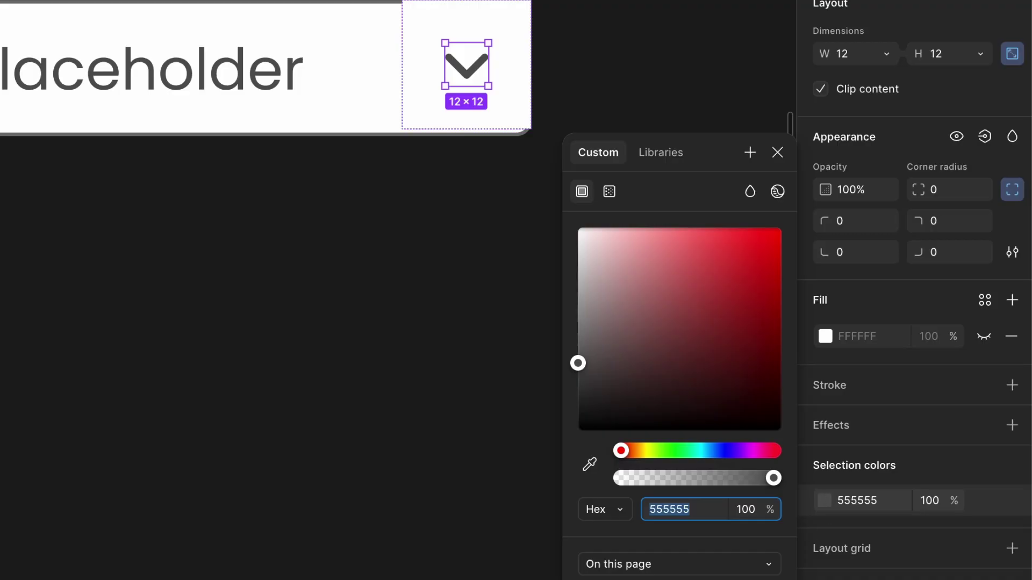
text(000000)
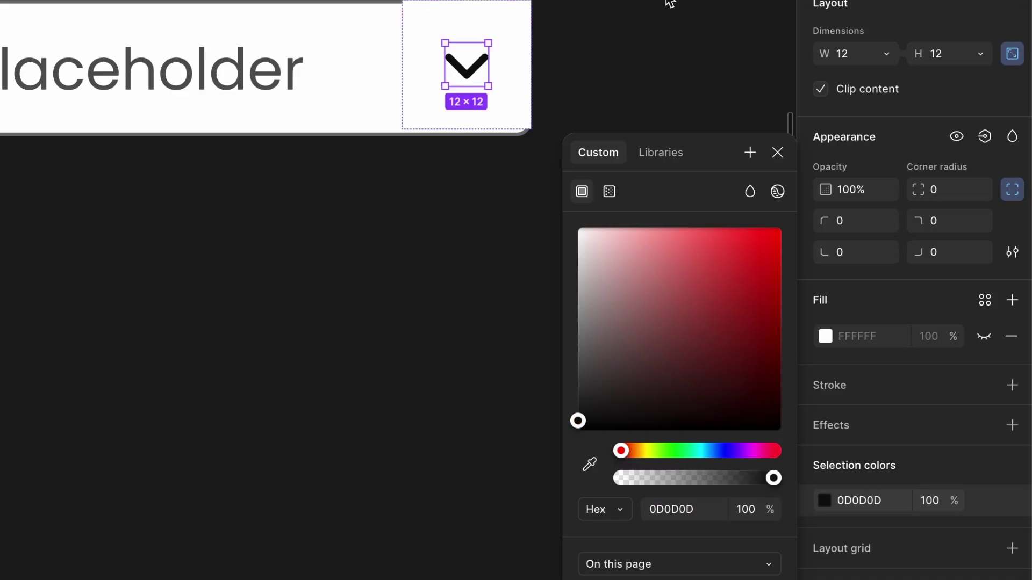
key(Escape)
key(Escape)
Nudge the chevron frame one pixel left and one pixel down
click(504, 25)
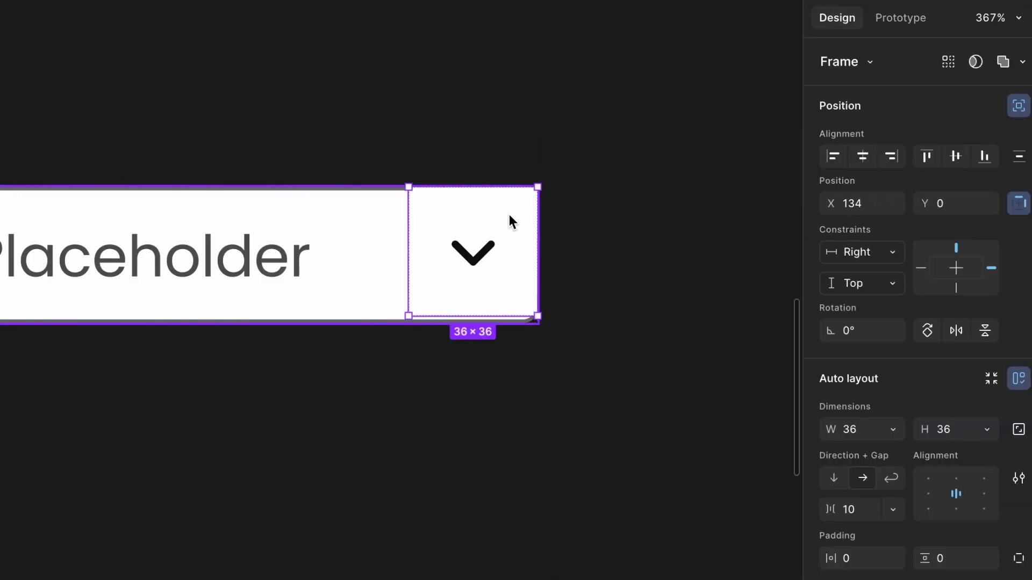
scroll(508, 214, up, 5)
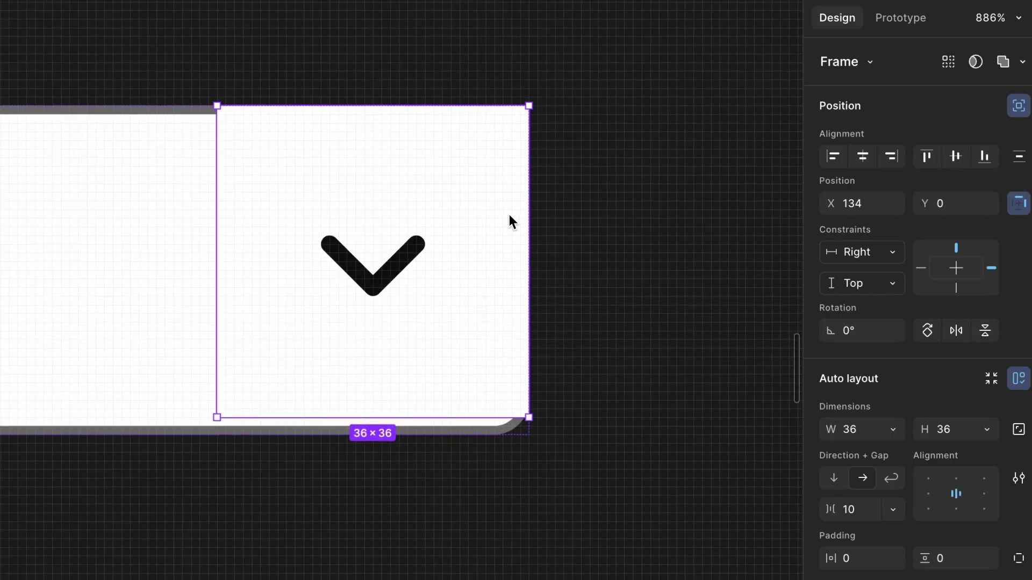
key(Left)
key(Down)
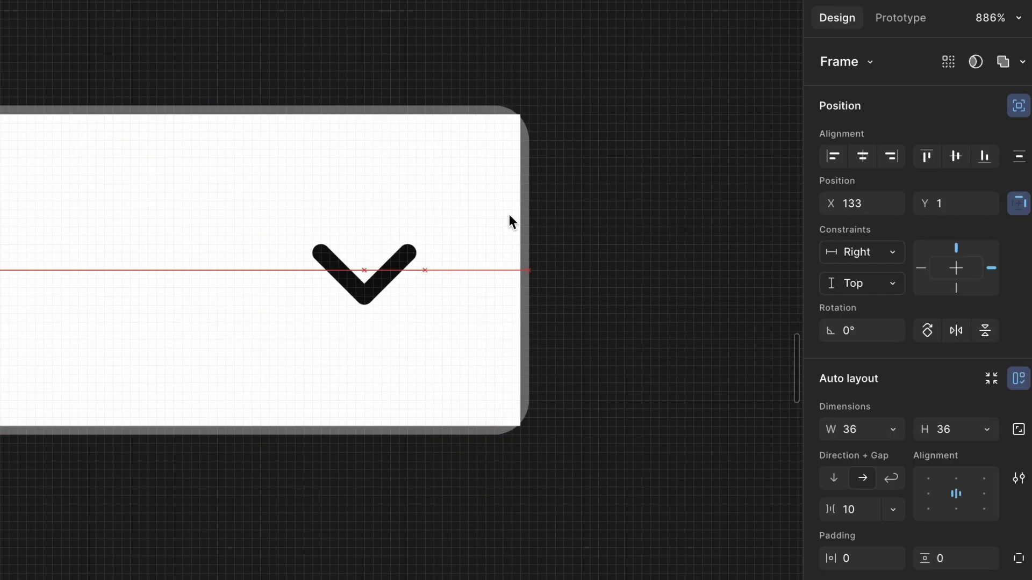
Set the frame's top-right and bottom-right corner radius to 3
scroll(919, 309, down, 2)
click(947, 484)
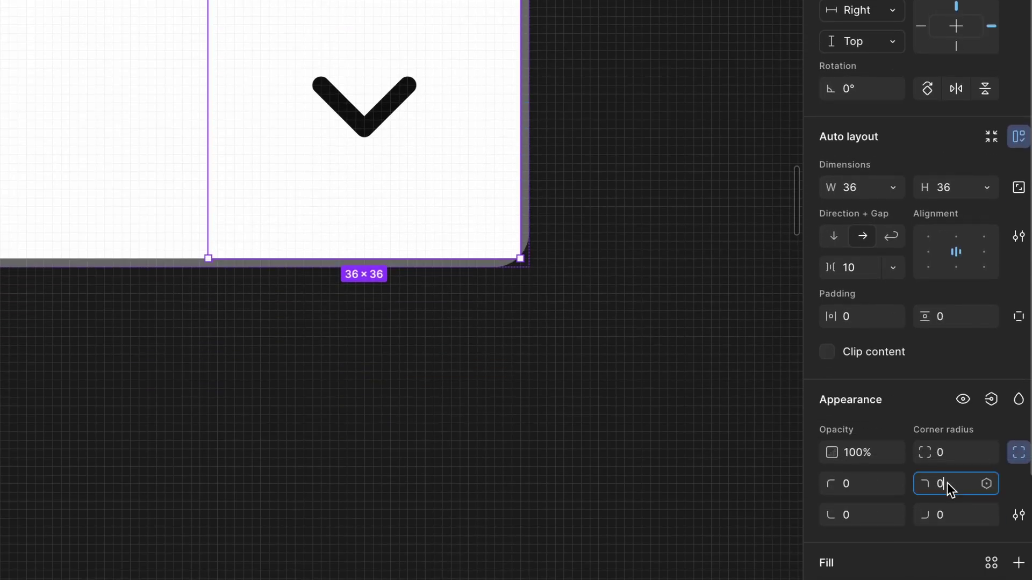
text(3)
click(945, 515)
text(3)
key(Return)
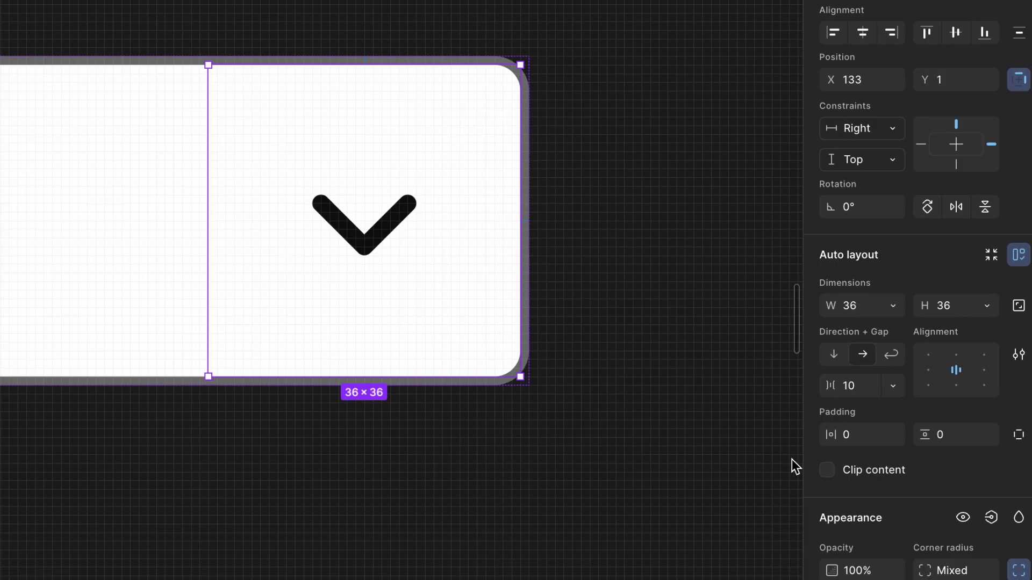
scroll(792, 459, up, 5)
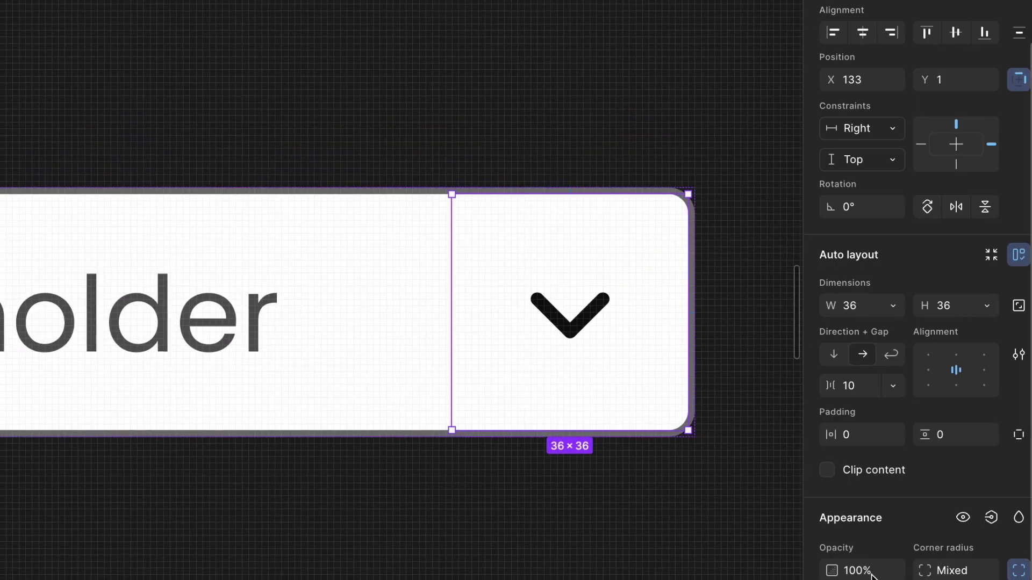
click(872, 578)
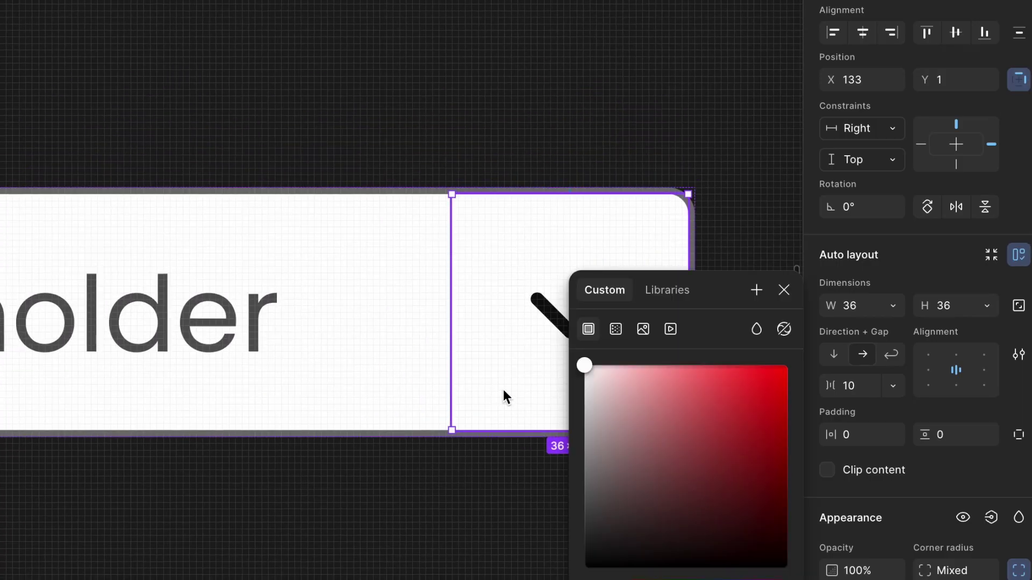
scroll(503, 390, down, 5)
mouse_move(594, 395)
mouse_down()
mouse_move(592, 381)
mouse_move(591, 395)
mouse_up()
scroll(503, 323, down, 3)
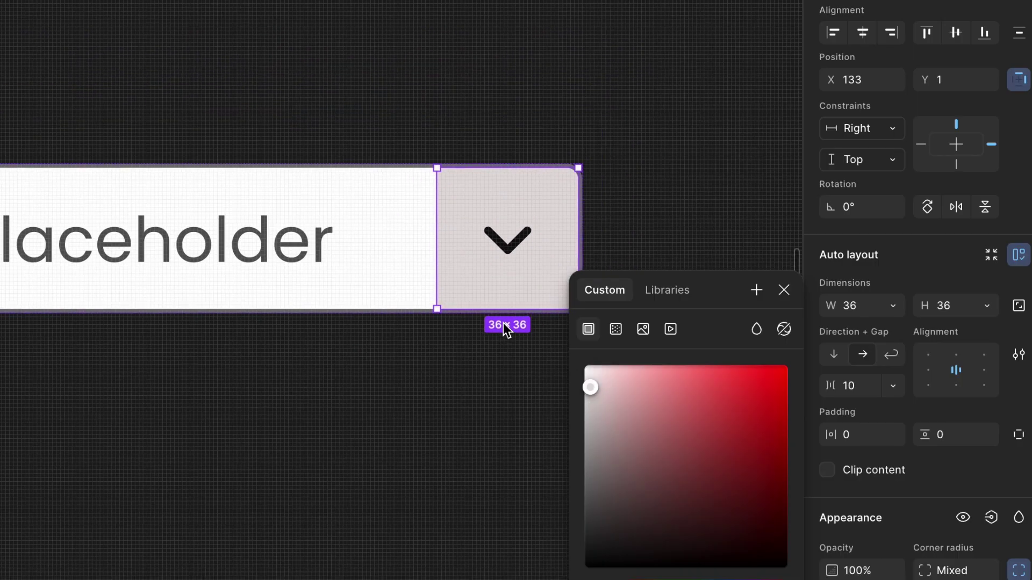
scroll(503, 323, down, 3)
mouse_move(594, 384)
mouse_down()
mouse_move(582, 385)
mouse_move(585, 367)
mouse_up()
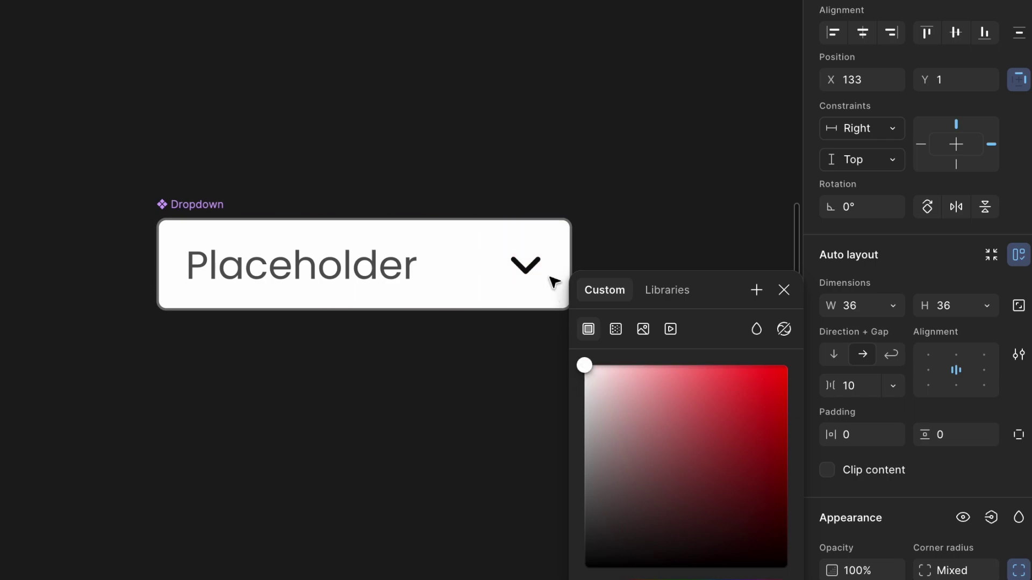
click(120, 39)
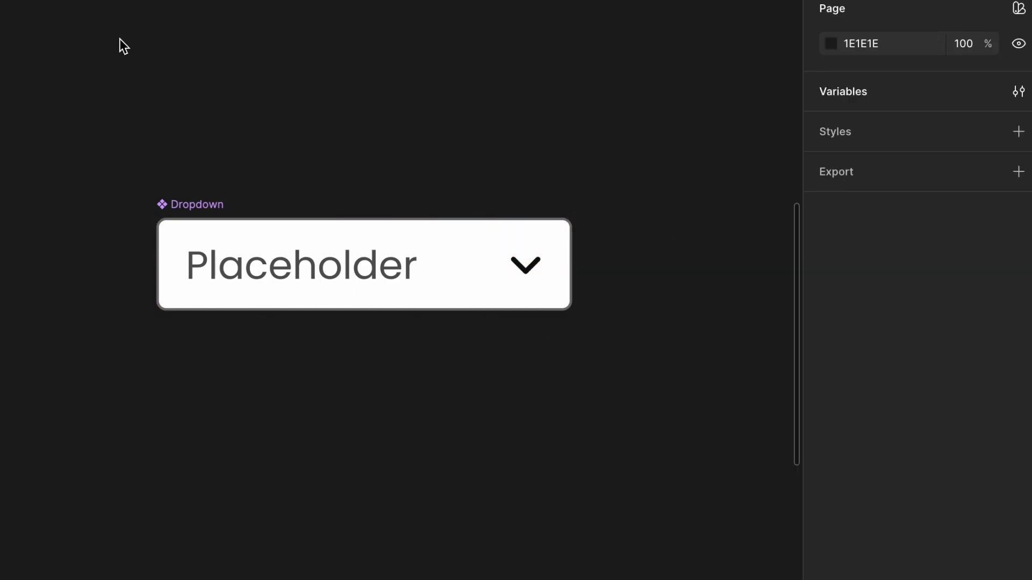
scroll(120, 39, down, 2)
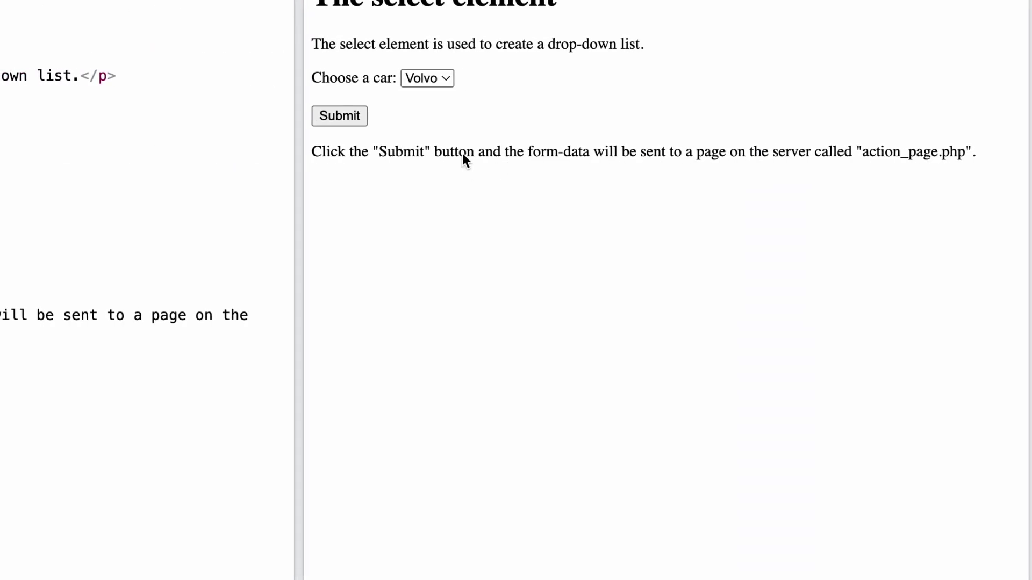
click(428, 80)
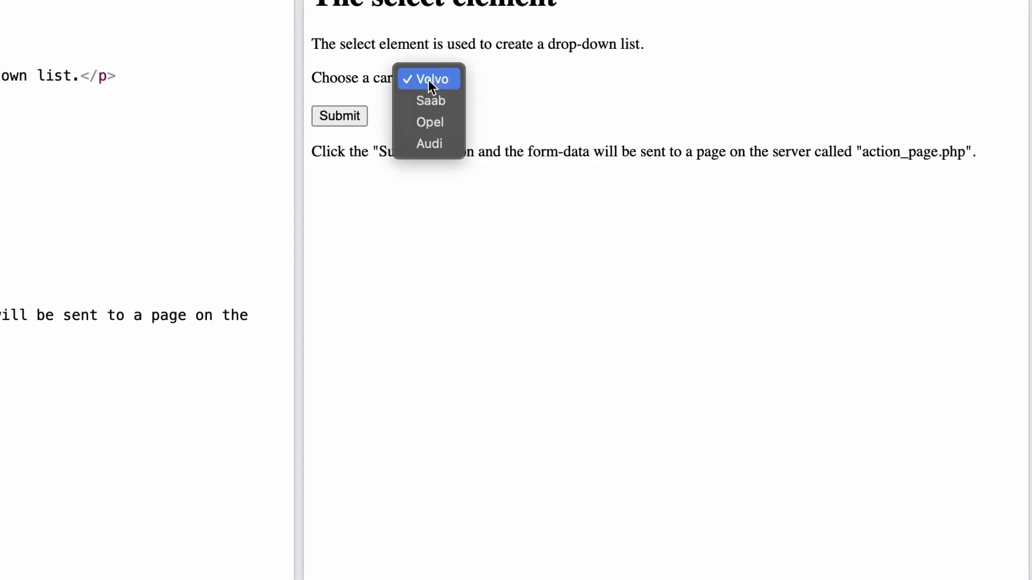
click(502, 88)
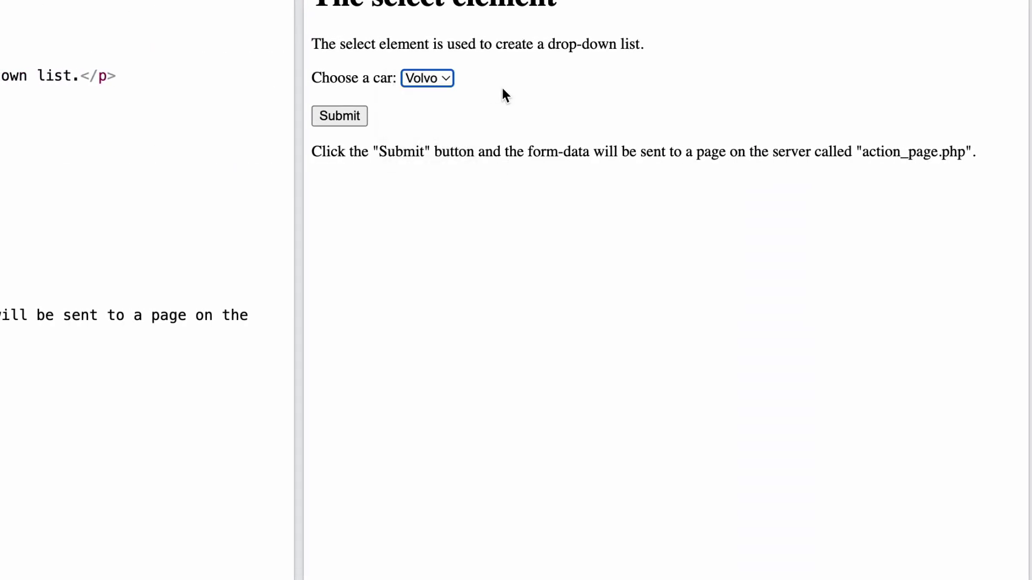
click(453, 81)
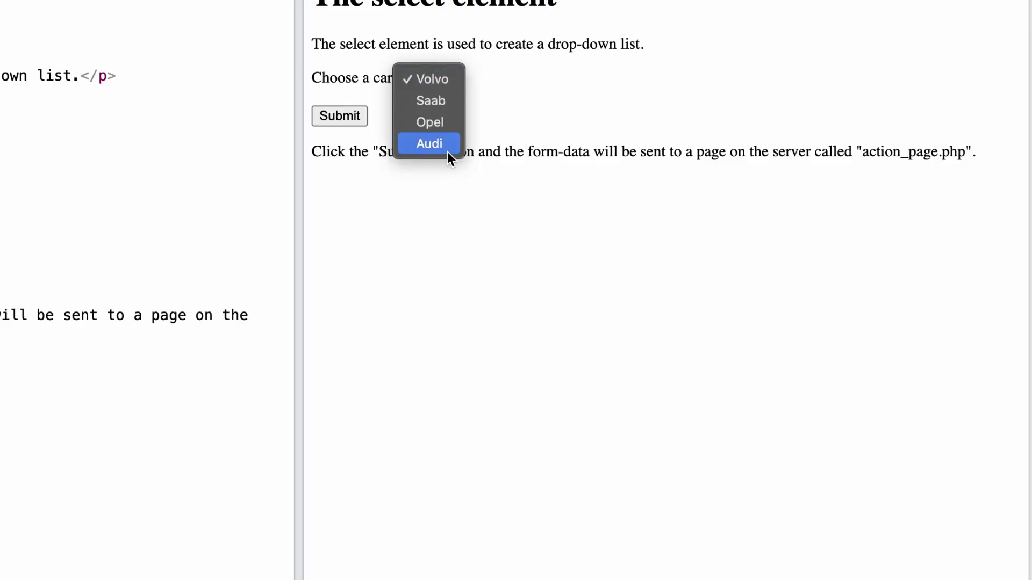
click(464, 256)
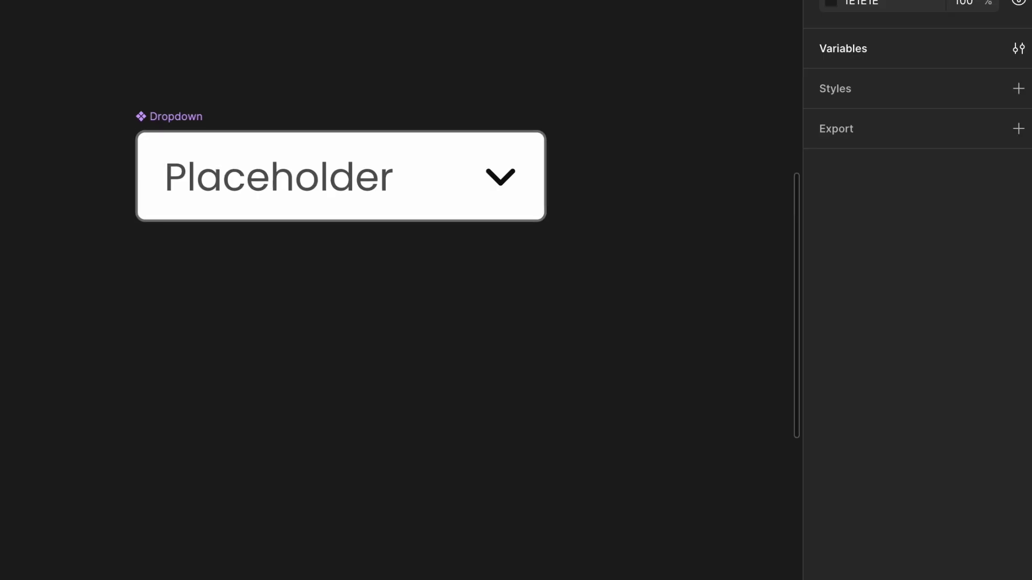
key(t)
click(260, 350)
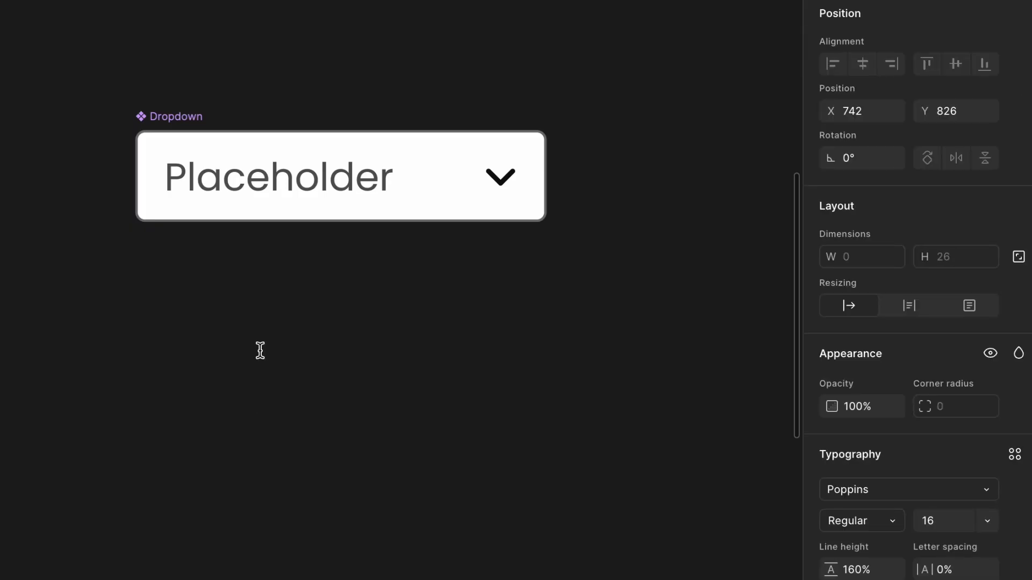
Type the label 'Option' and keep its Poppins font at Regular weight
text(Option)
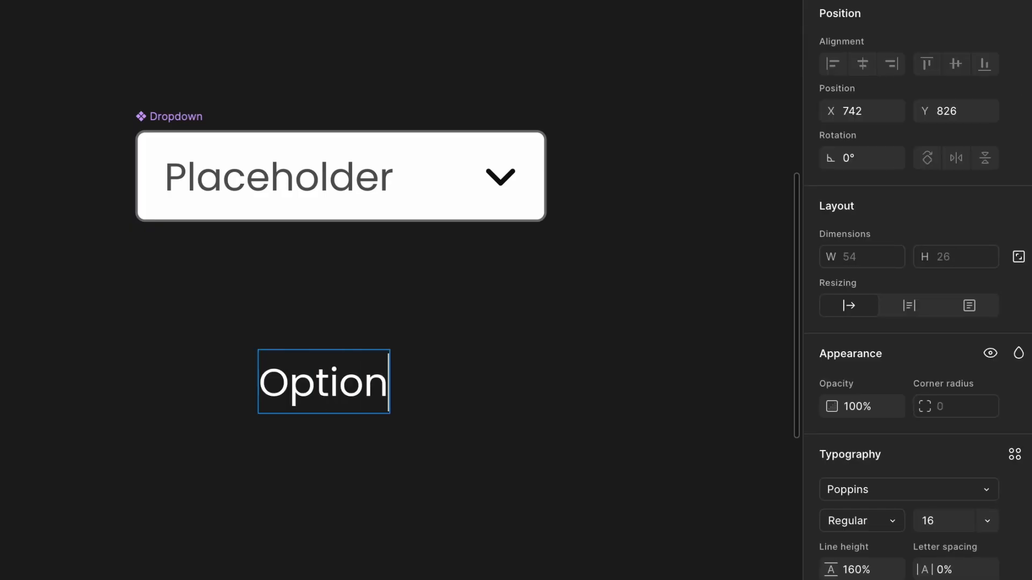
key(Escape)
click(382, 332)
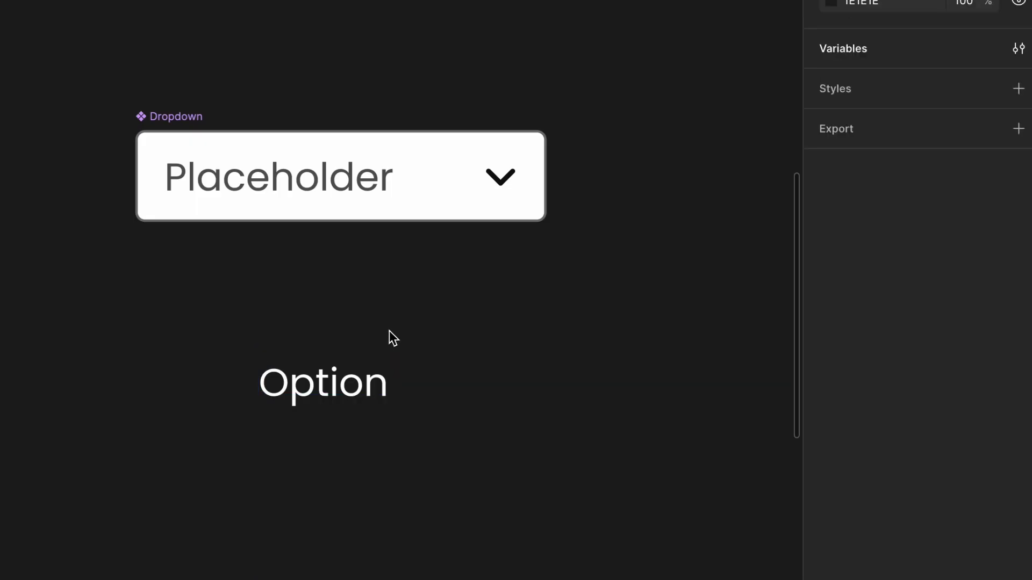
click(379, 355)
scroll(933, 445, down, 5)
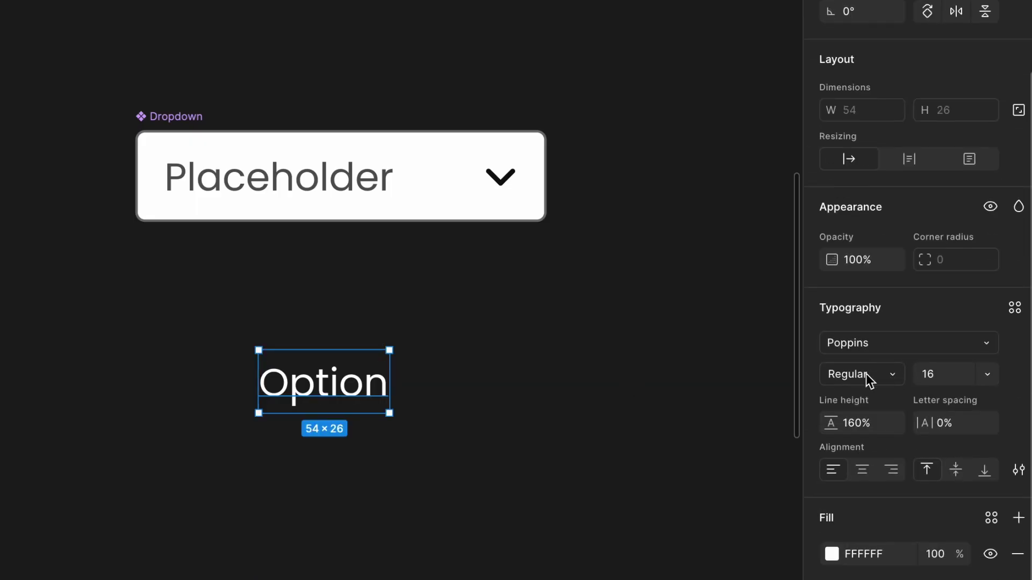
click(903, 385)
click(898, 386)
Colour the Option text 0D0D0D
click(832, 554)
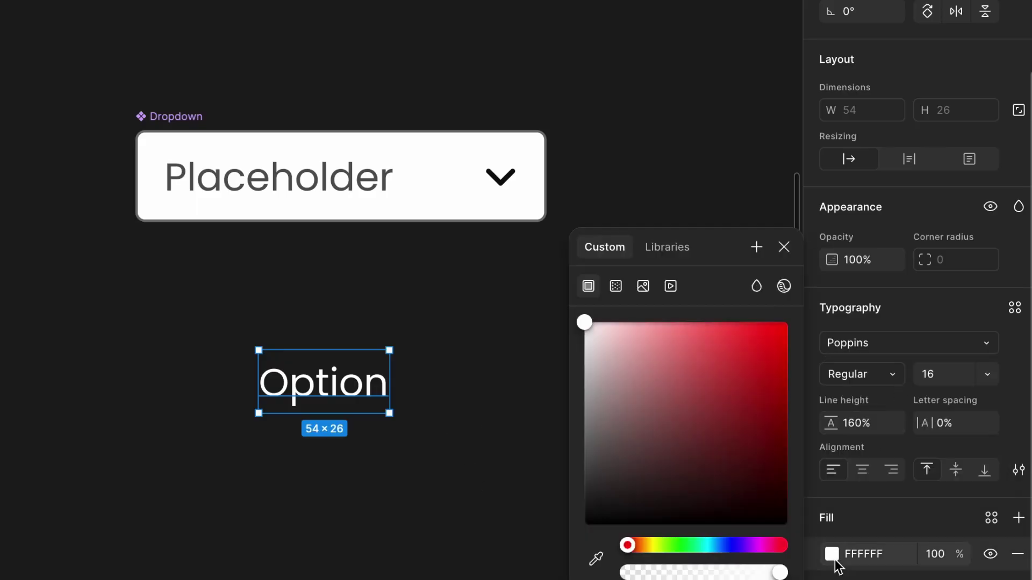
text(0D0D0D)
key(Return)
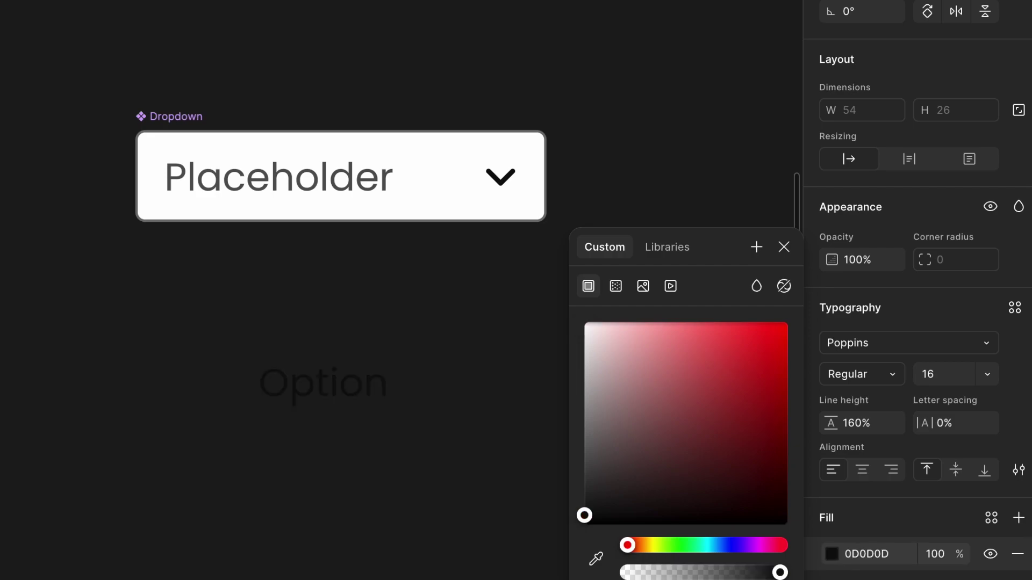
click(444, 440)
click(384, 410)
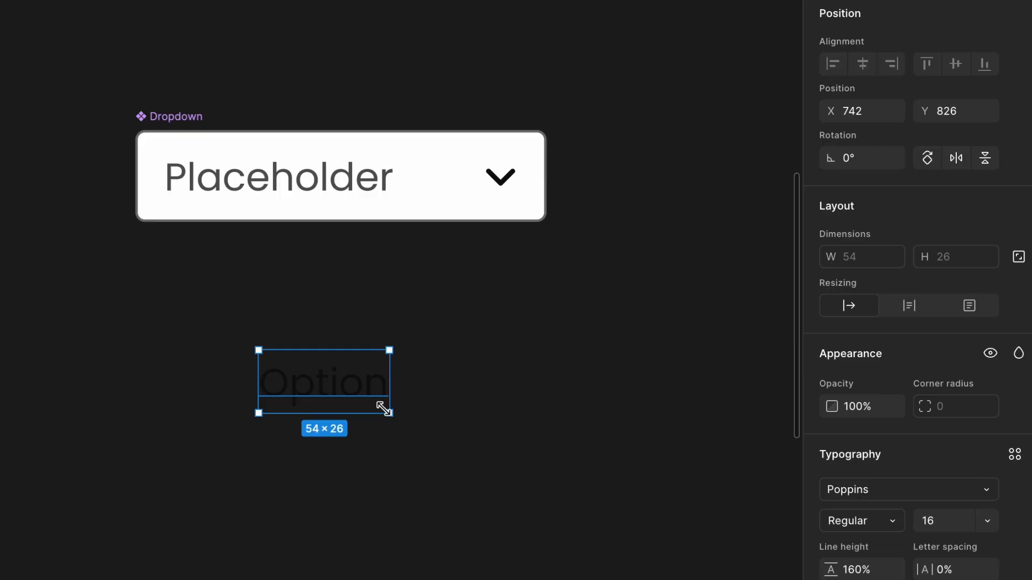
Wrap the Option text in auto-layout frame _dropdown-option with gap 0, padding 12 and 4
key(shift+a)
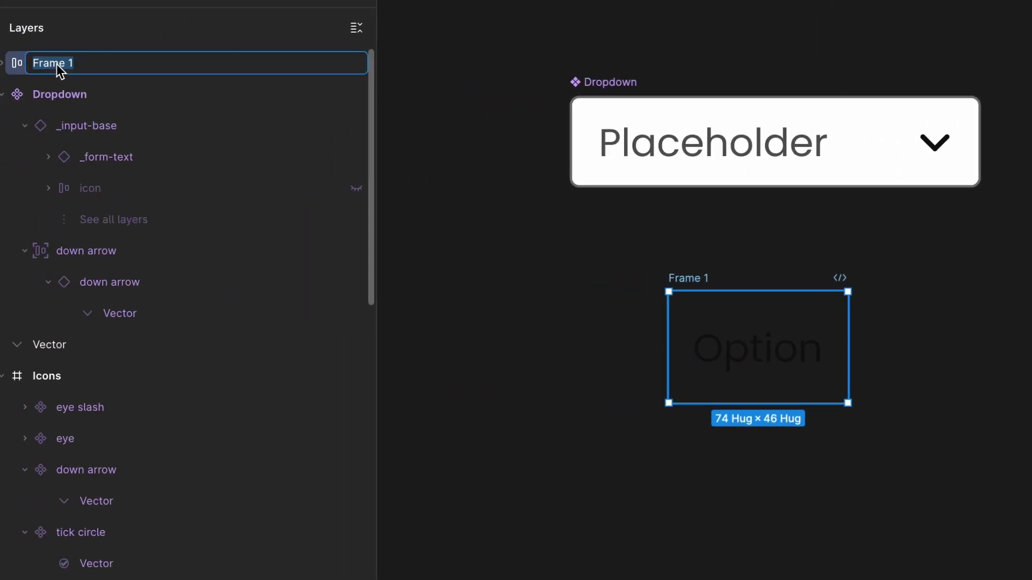
text(_dropdown-option)
key(Return)
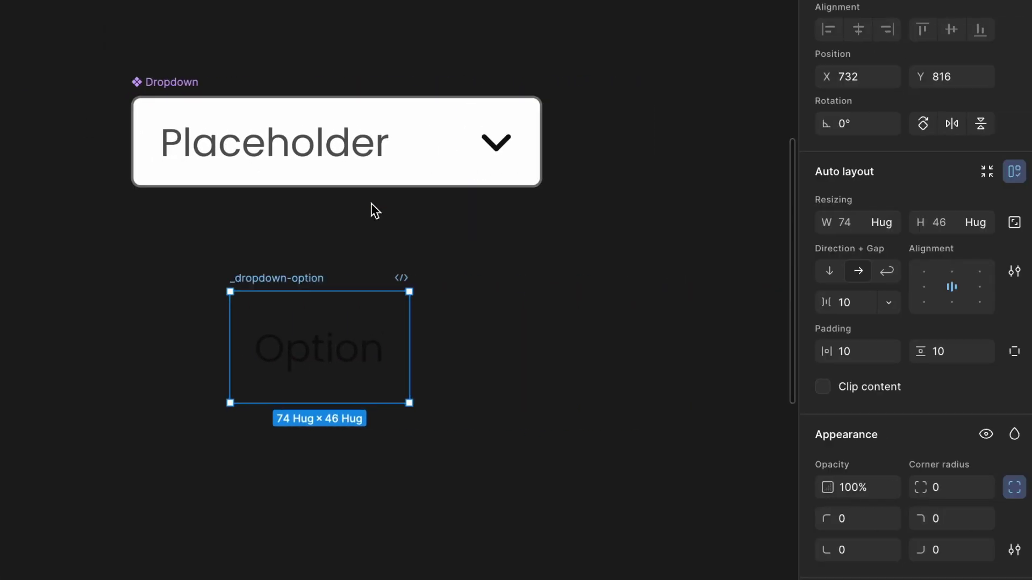
click(852, 301)
text(0)
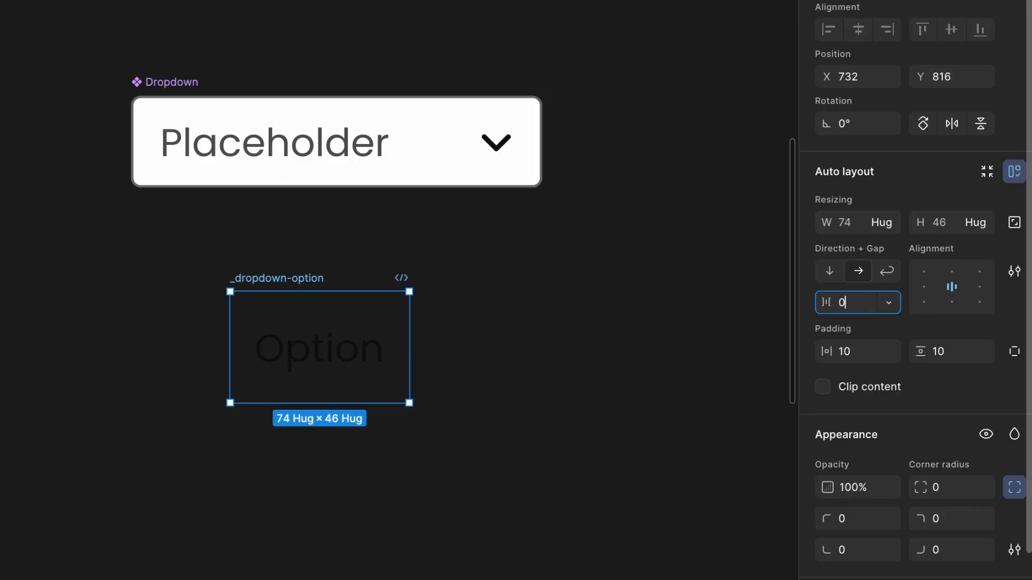
click(855, 356)
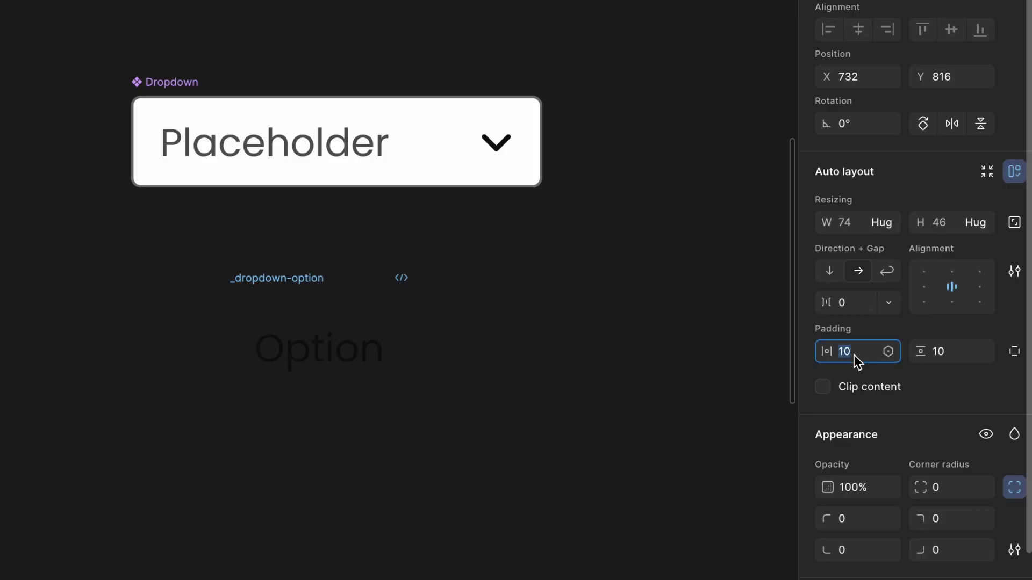
text(12)
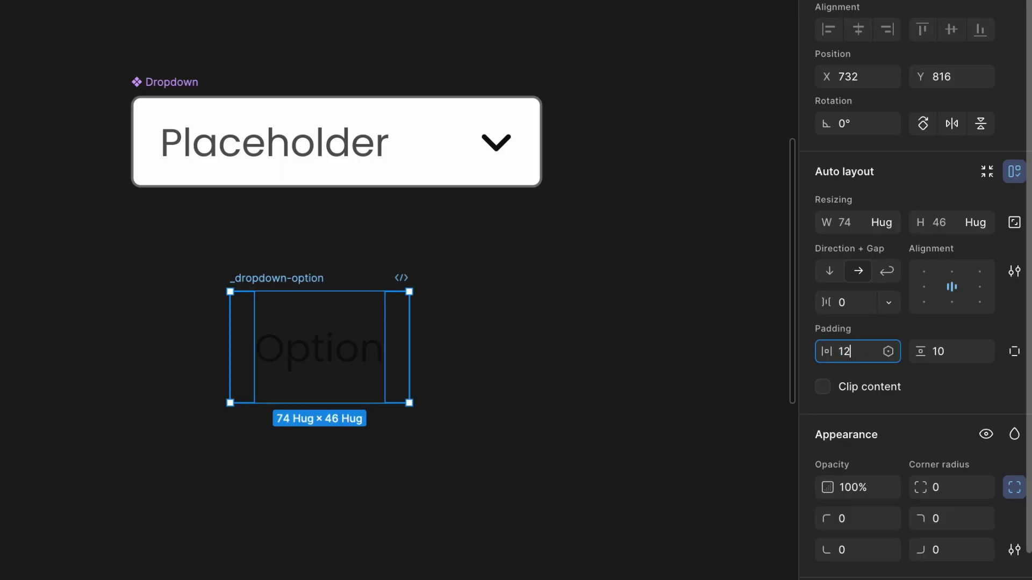
click(953, 359)
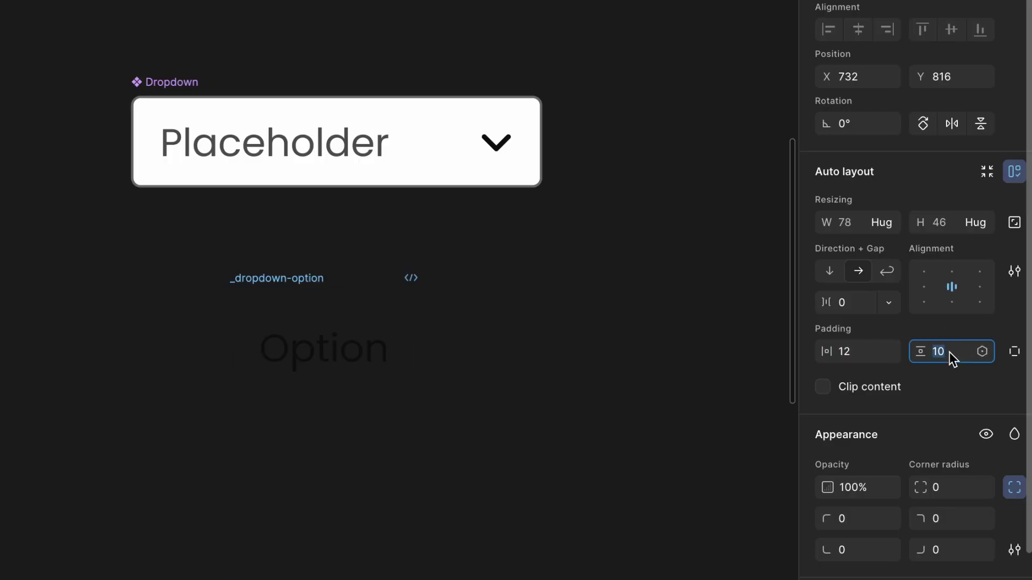
text(4)
key(Return)
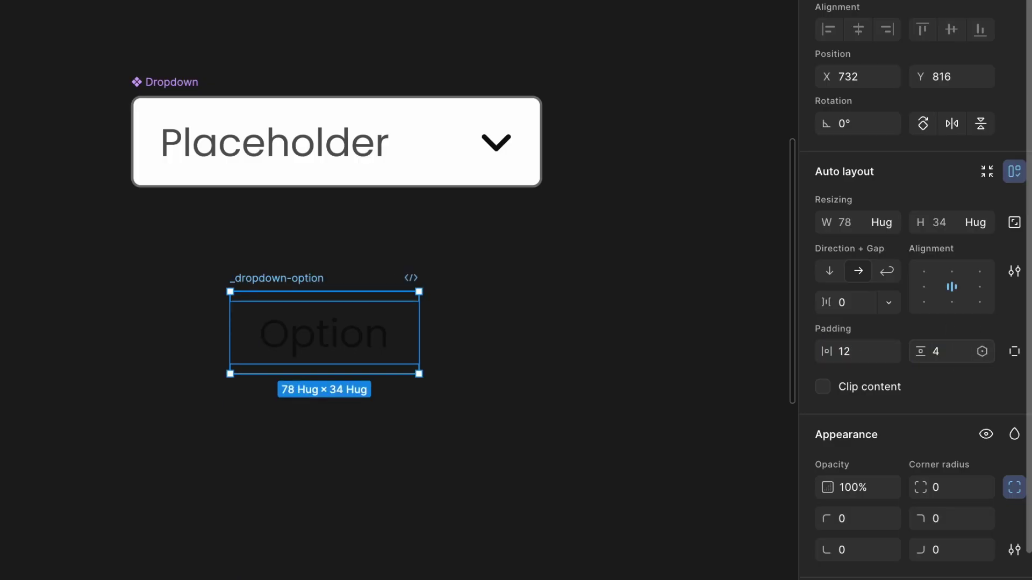
Set the Option text's width resizing to Fill container
double_click(300, 339)
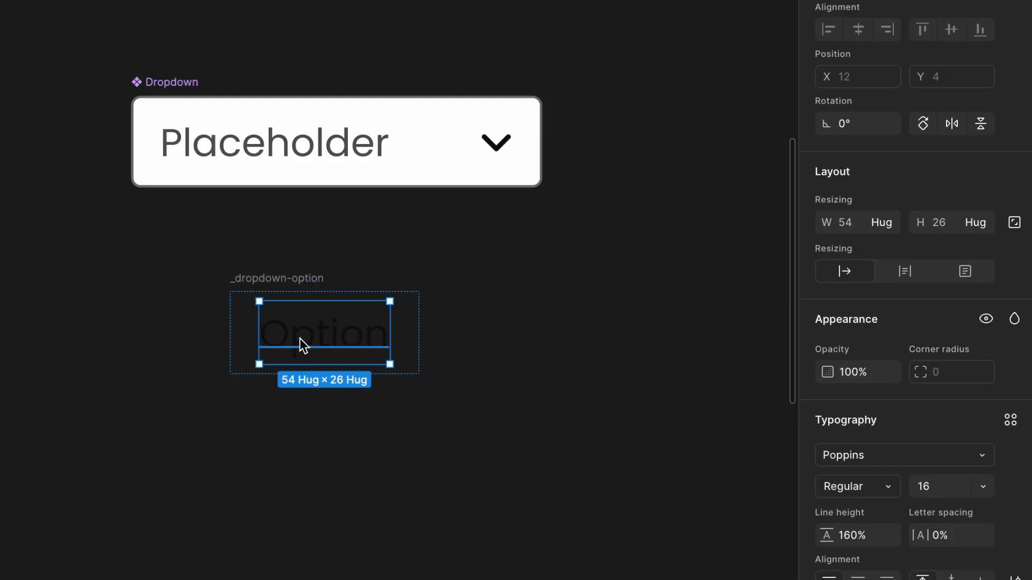
click(886, 226)
click(894, 246)
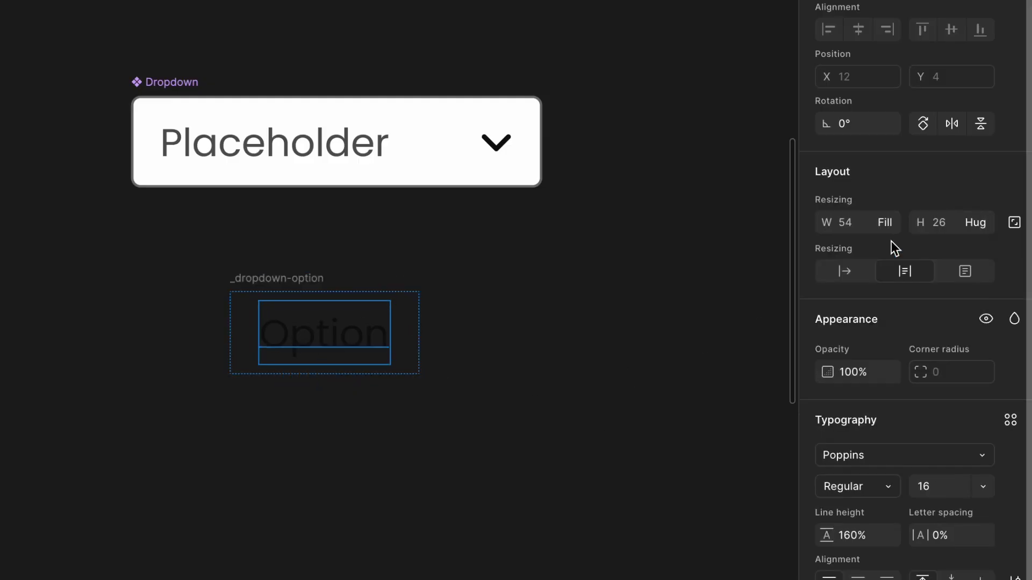
click(316, 279)
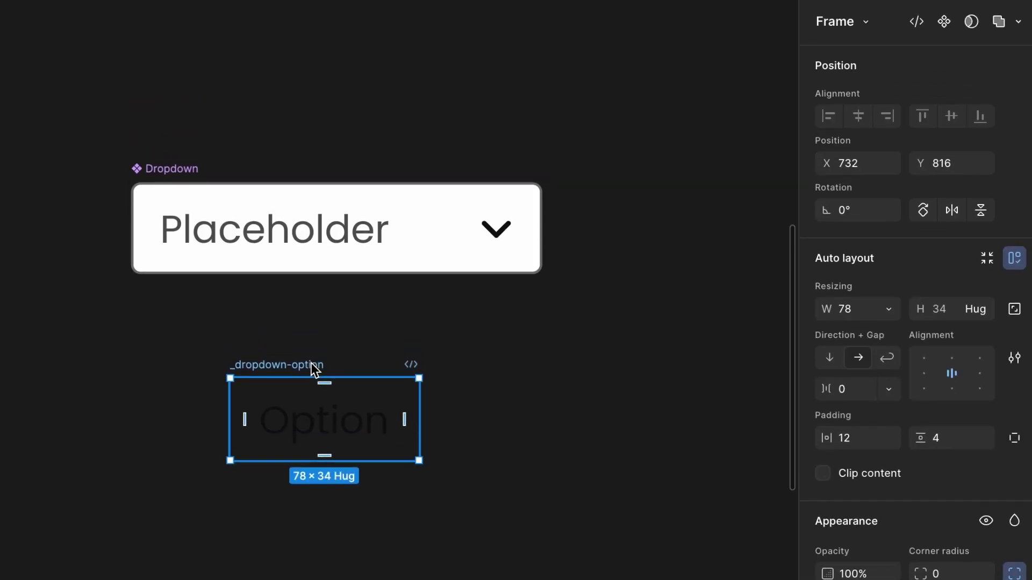
Make the option frame a component with a white FFFFFF fill and left-middle alignment
click(945, 22)
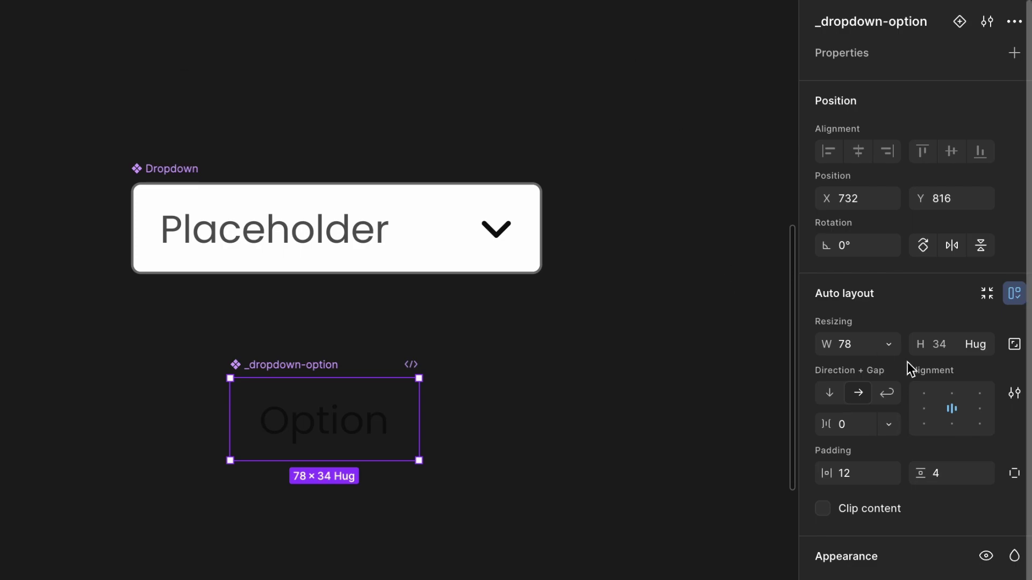
scroll(909, 364, down, 5)
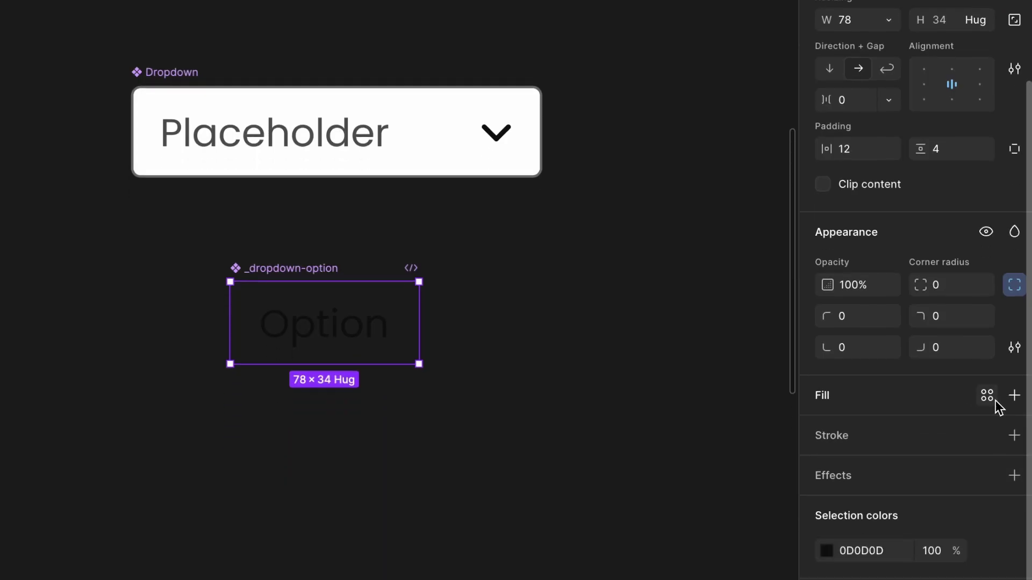
click(1014, 492)
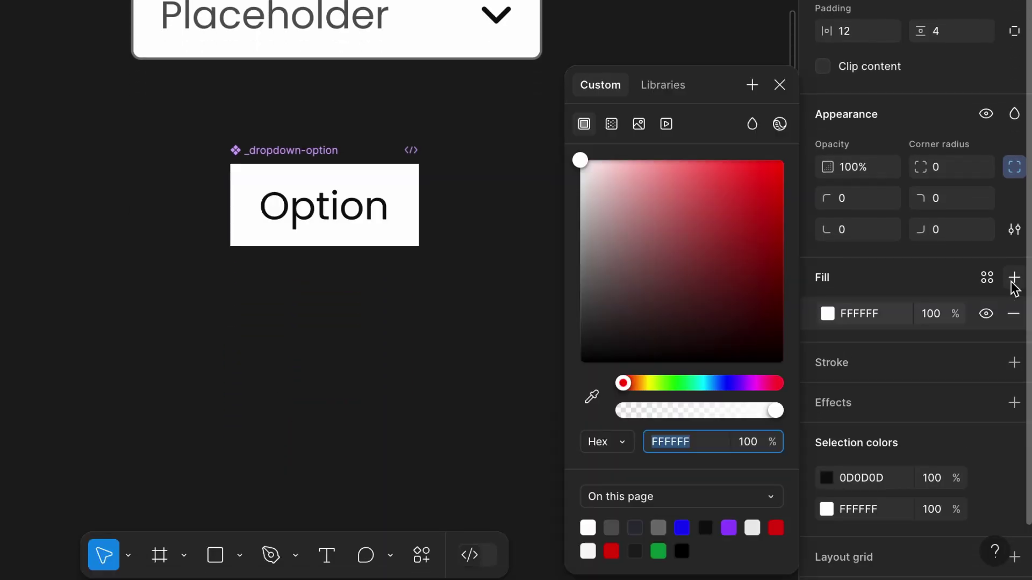
click(780, 84)
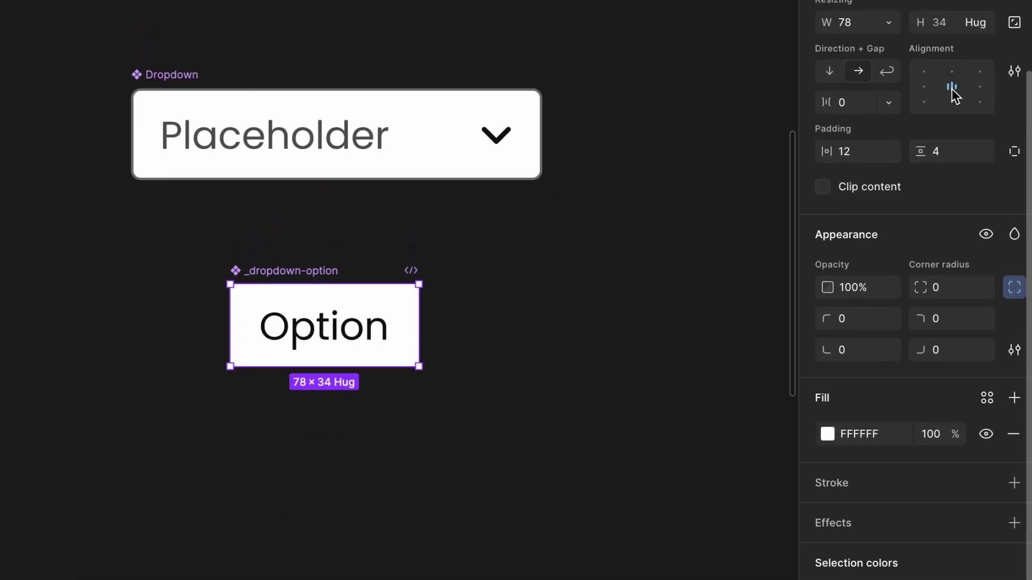
click(926, 88)
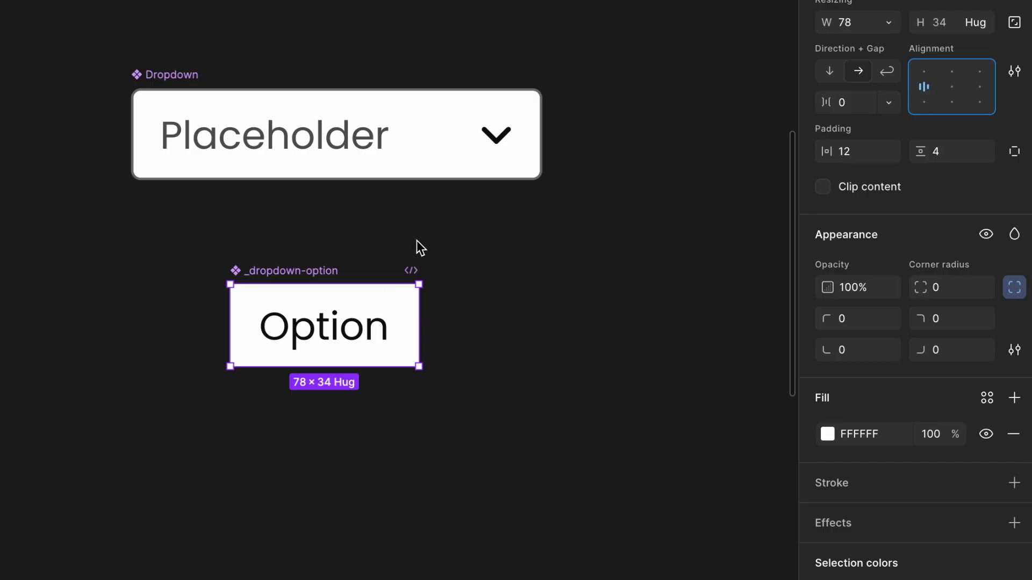
Bind the Option text to a new text property 'option value' and review its settings
double_click(367, 325)
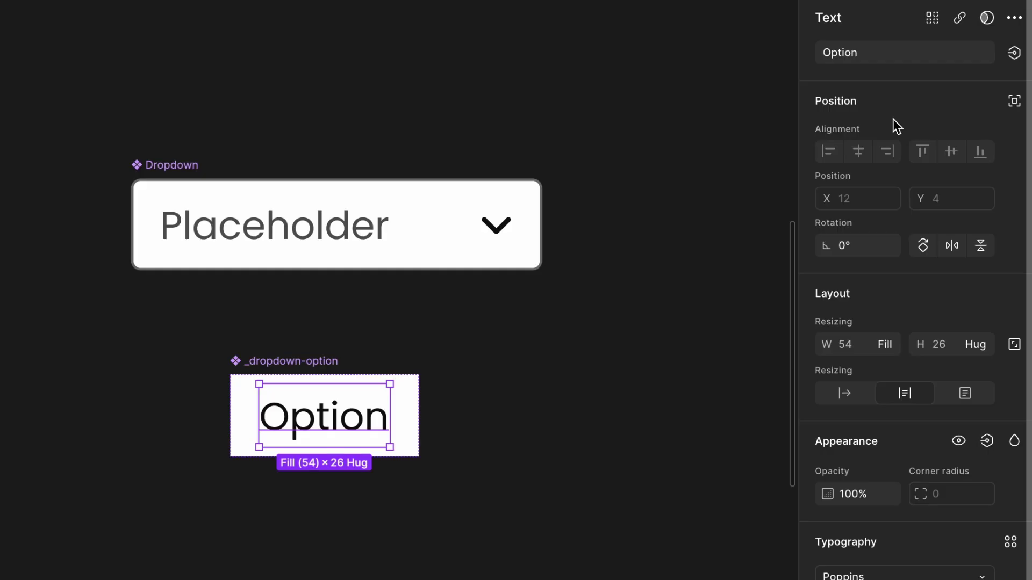
click(1014, 58)
click(1003, 125)
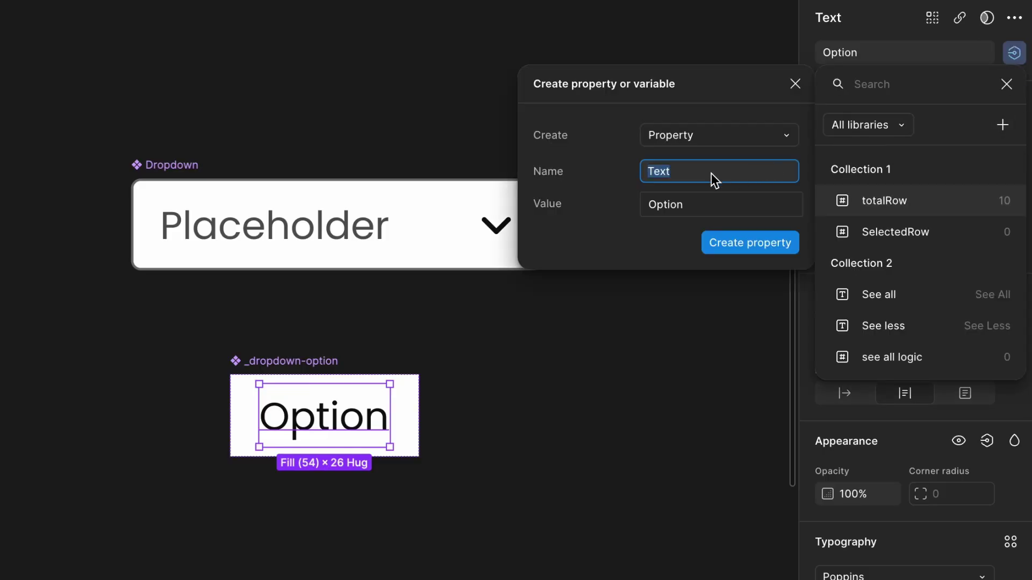
text(option value)
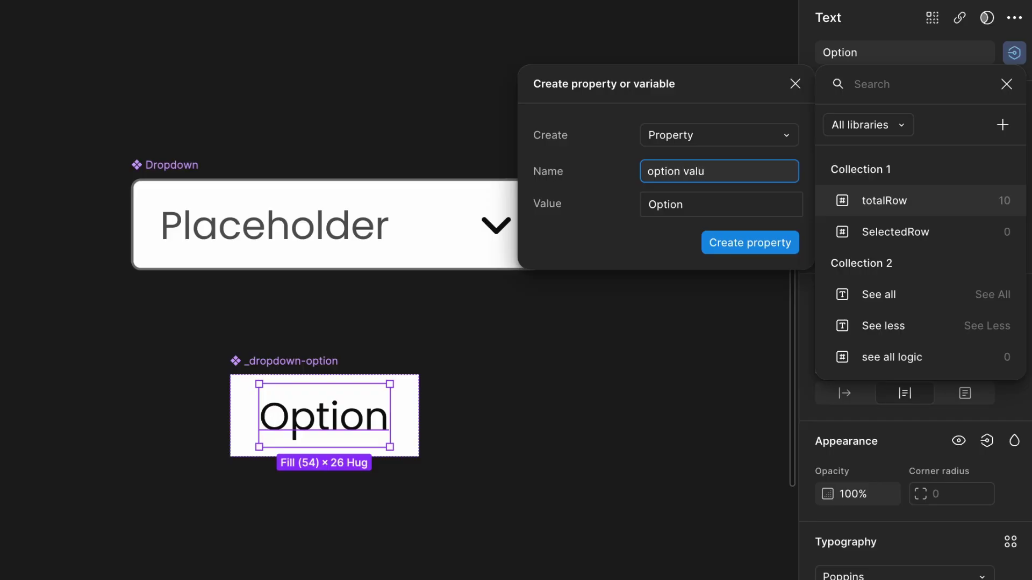
click(715, 241)
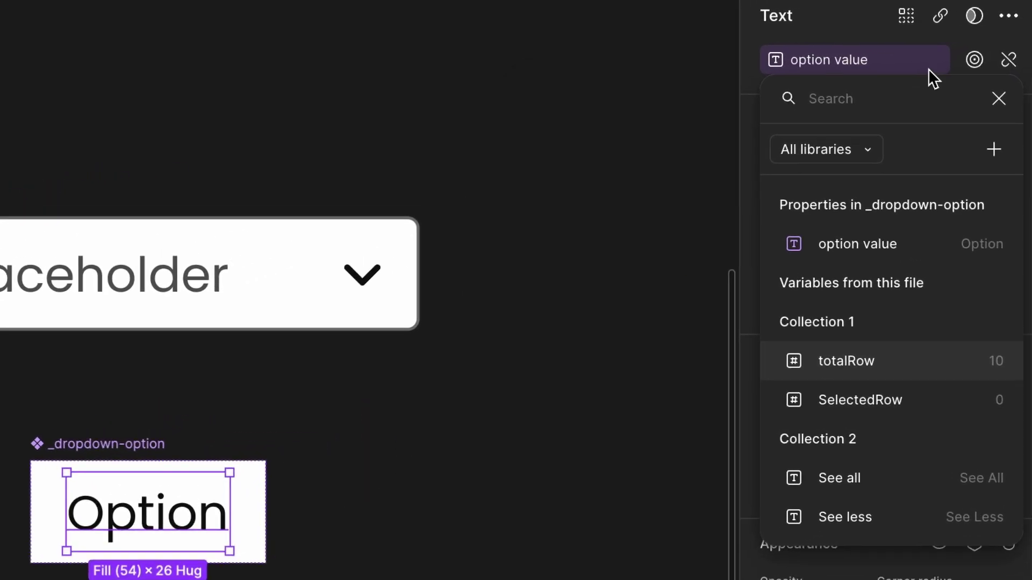
click(998, 99)
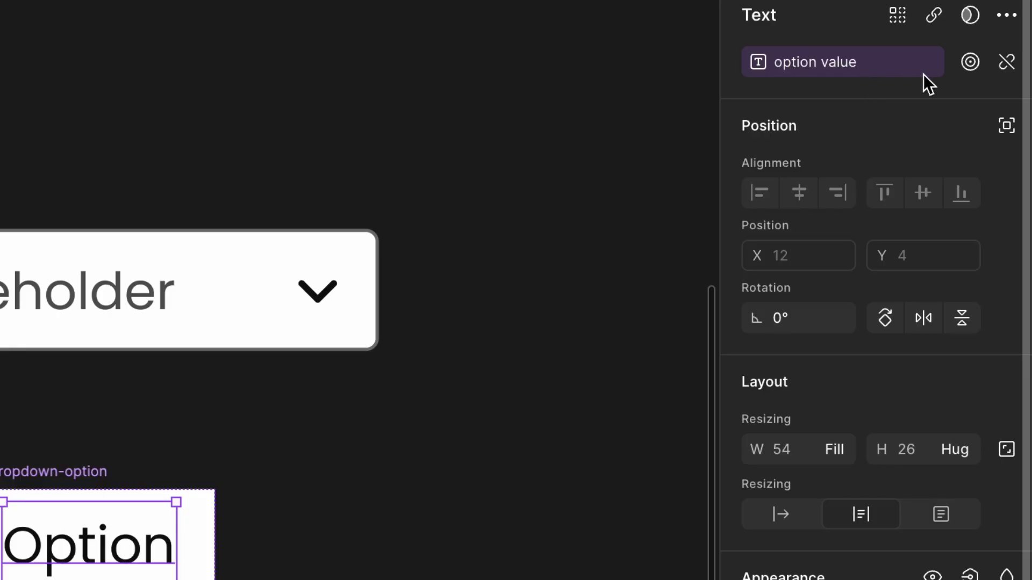
click(969, 70)
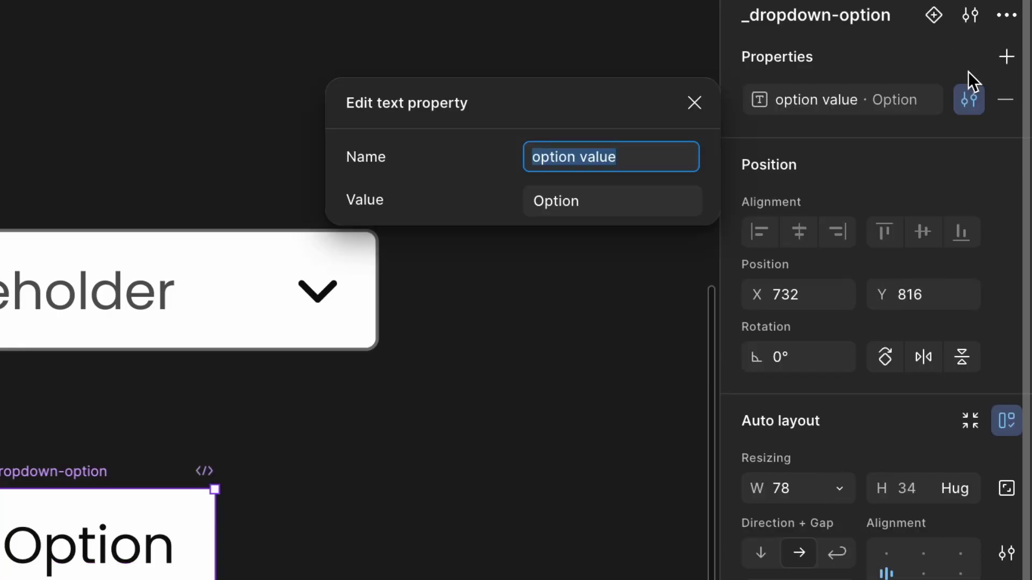
Close the text property editor and add a second _dropdown-option variant
click(693, 103)
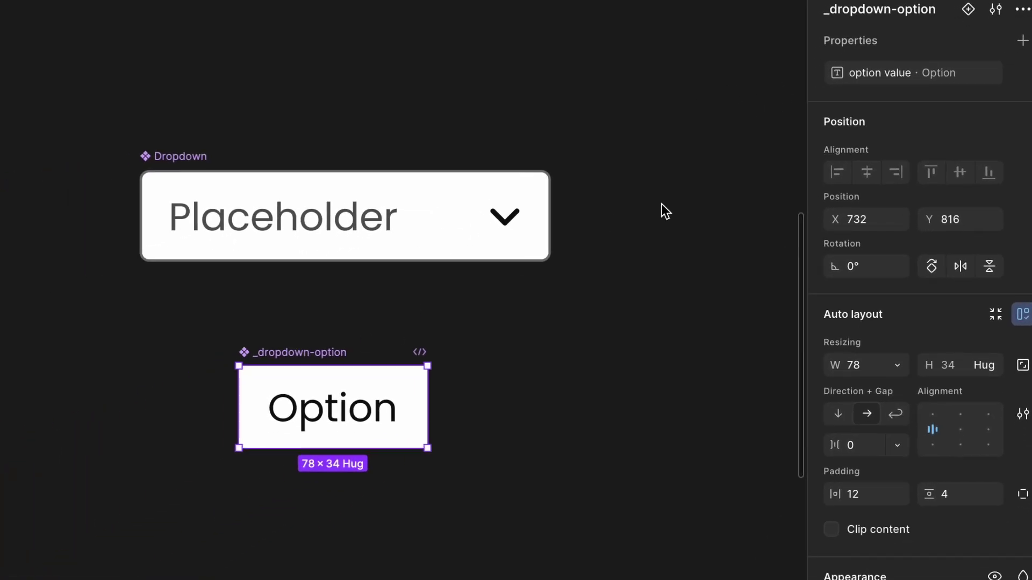
click(970, 11)
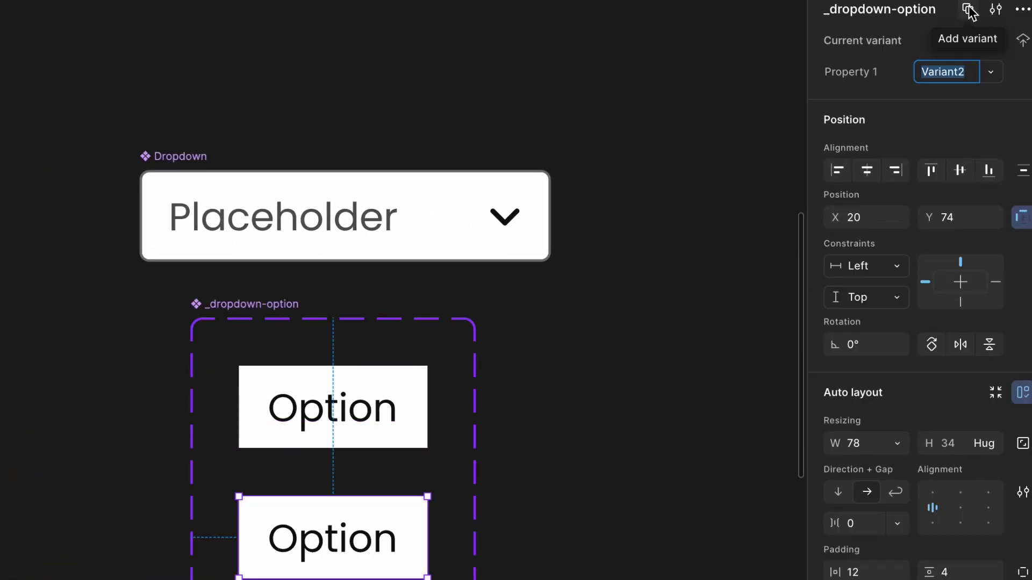
scroll(591, 337, down, 5)
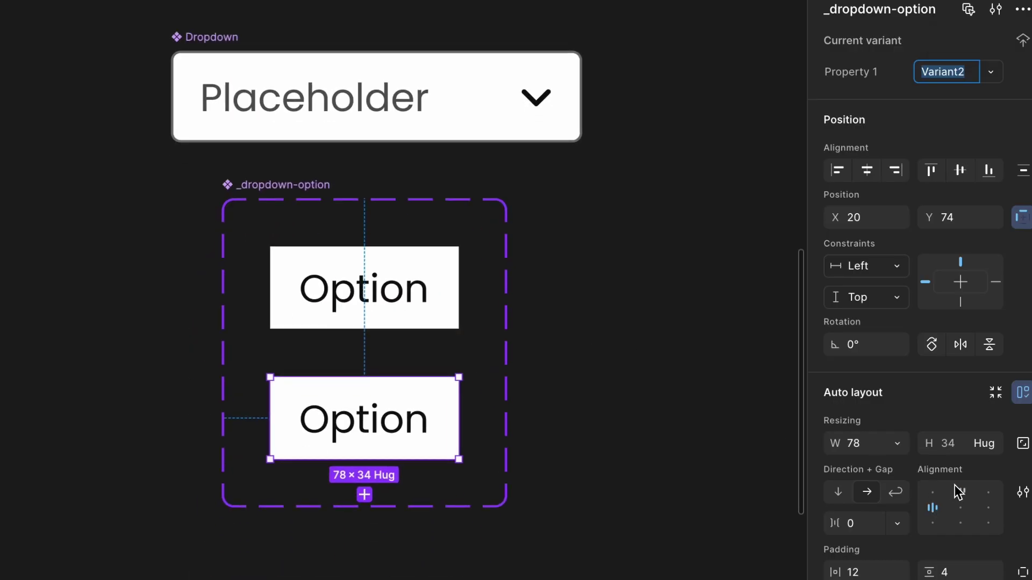
scroll(955, 485, down, 8)
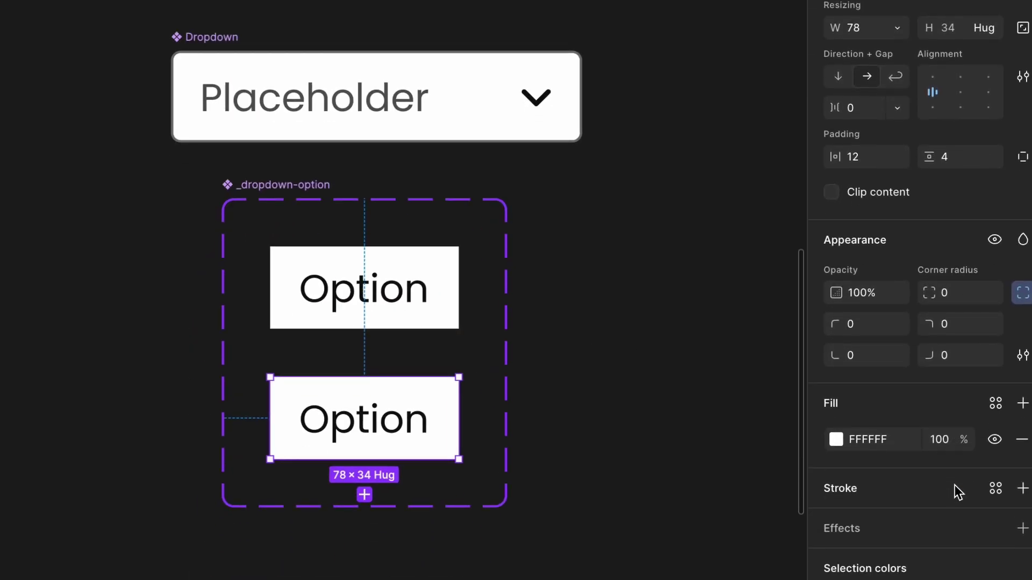
Give the new variant a very light lavender fill and begin renaming its Property 1 value
click(836, 440)
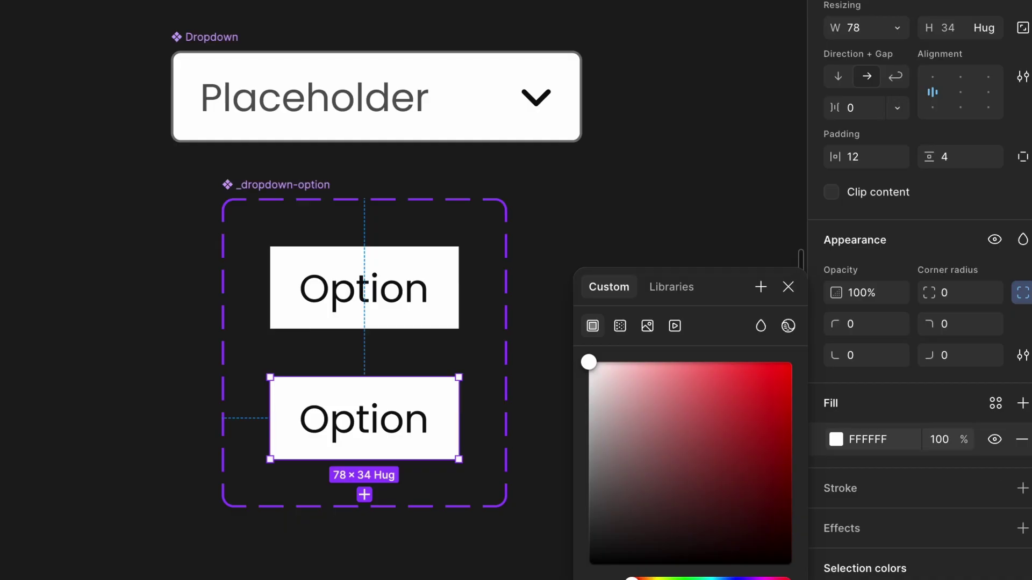
drag(604, 392, 620, 367)
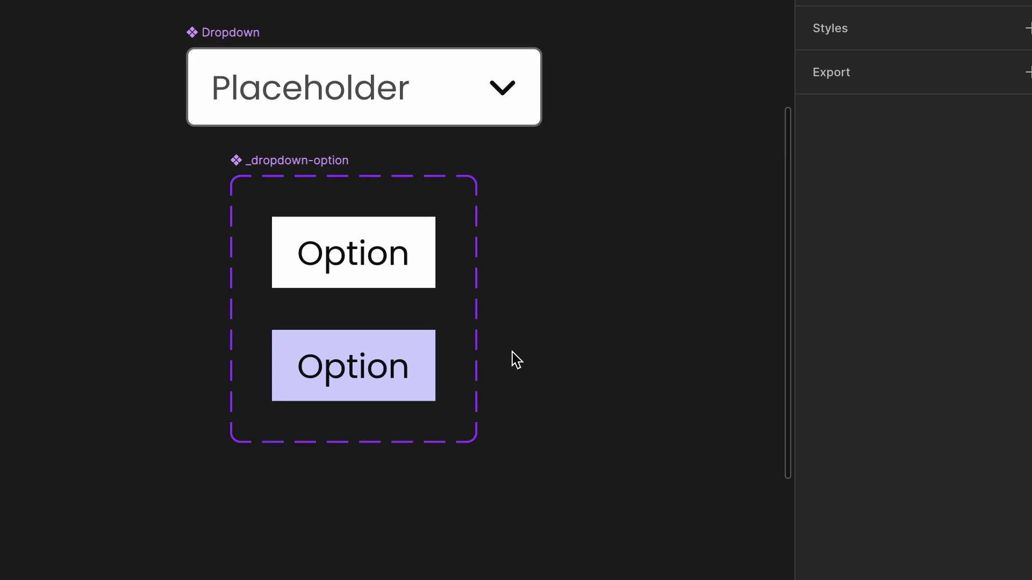
click(433, 359)
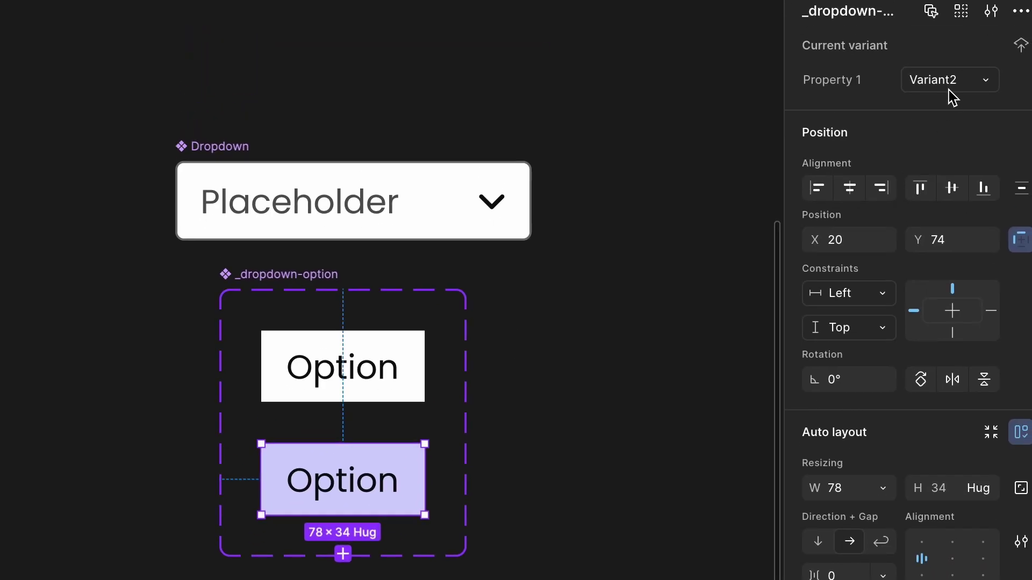
click(949, 88)
Set the lavender variant's Property 1 to 'hover', then add a third variant named 'selected'
text(hover)
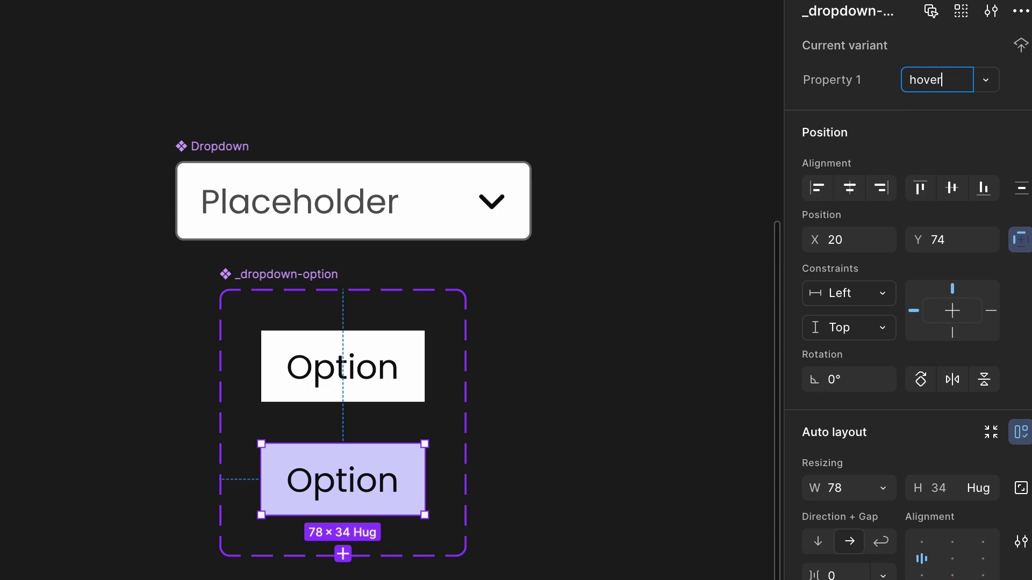
key(Return)
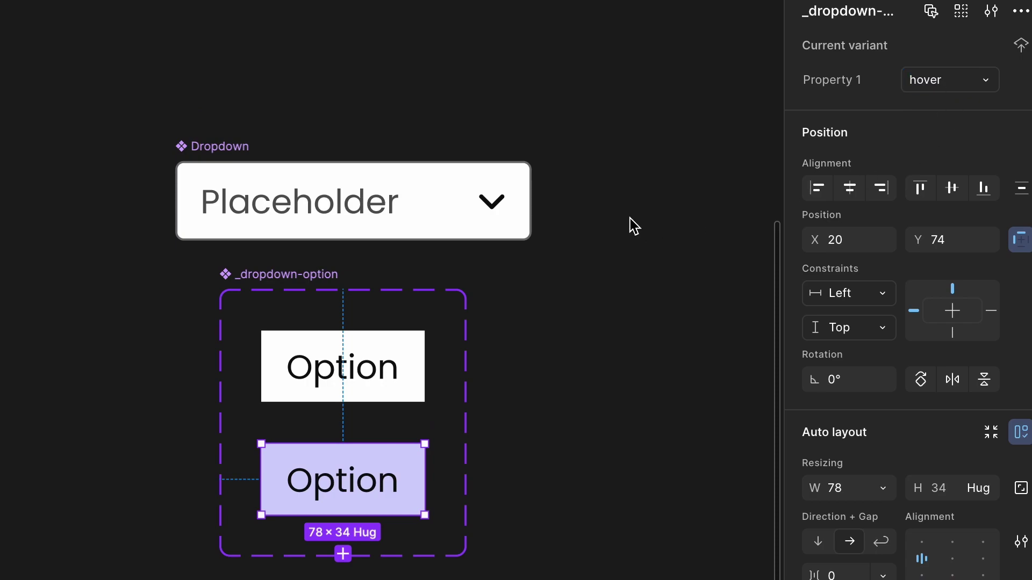
click(424, 351)
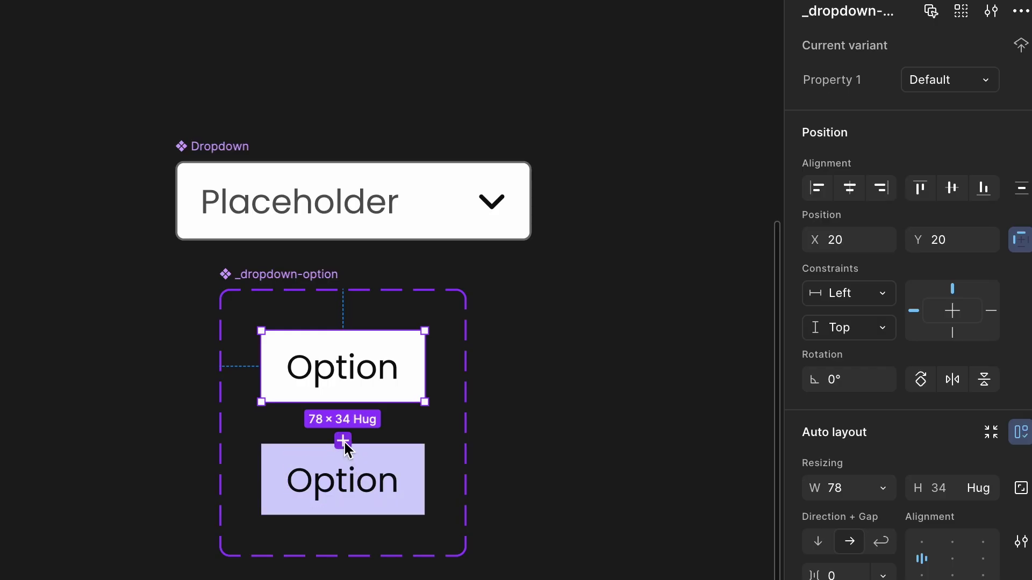
click(344, 442)
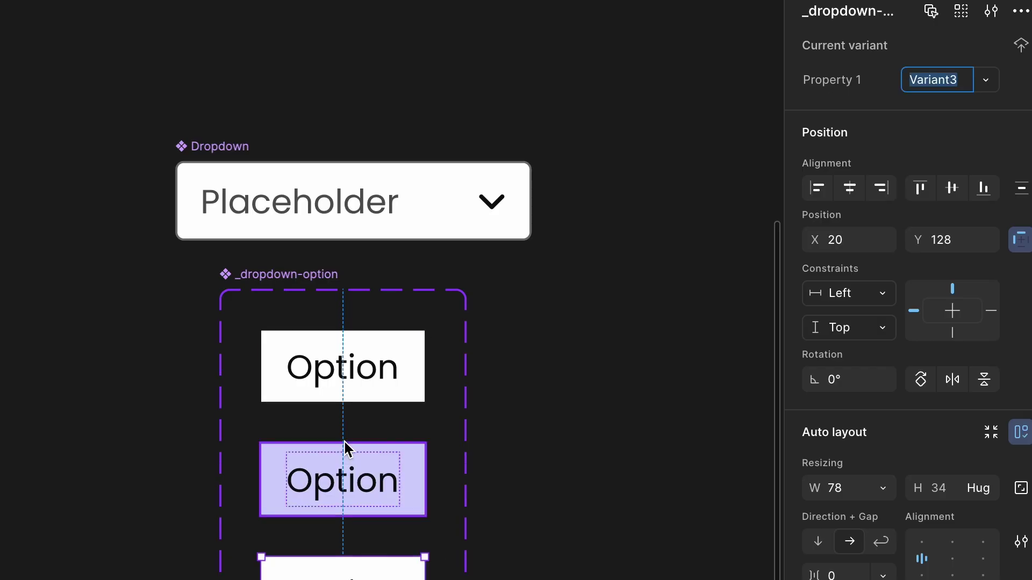
text(select)
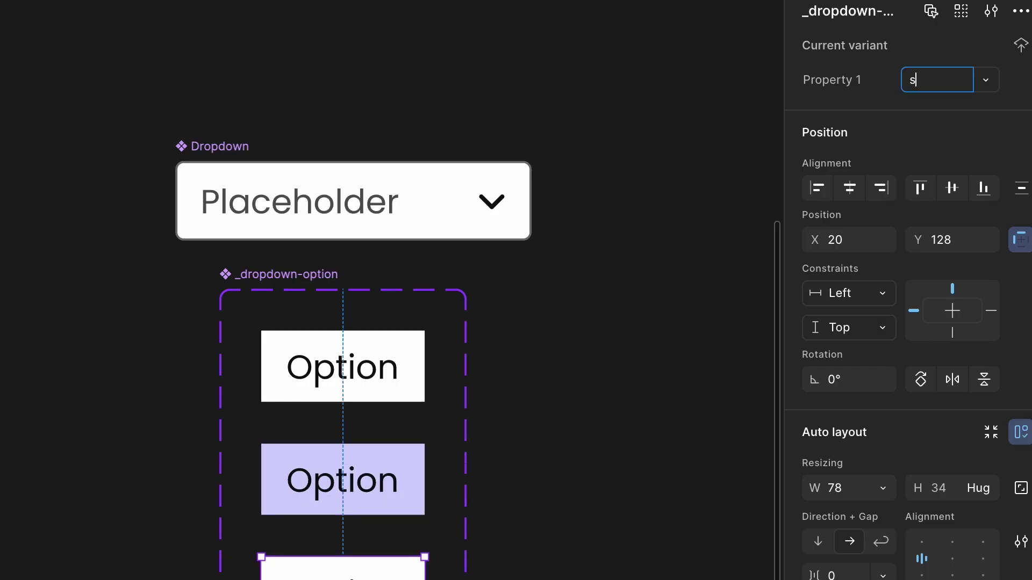
text(ed)
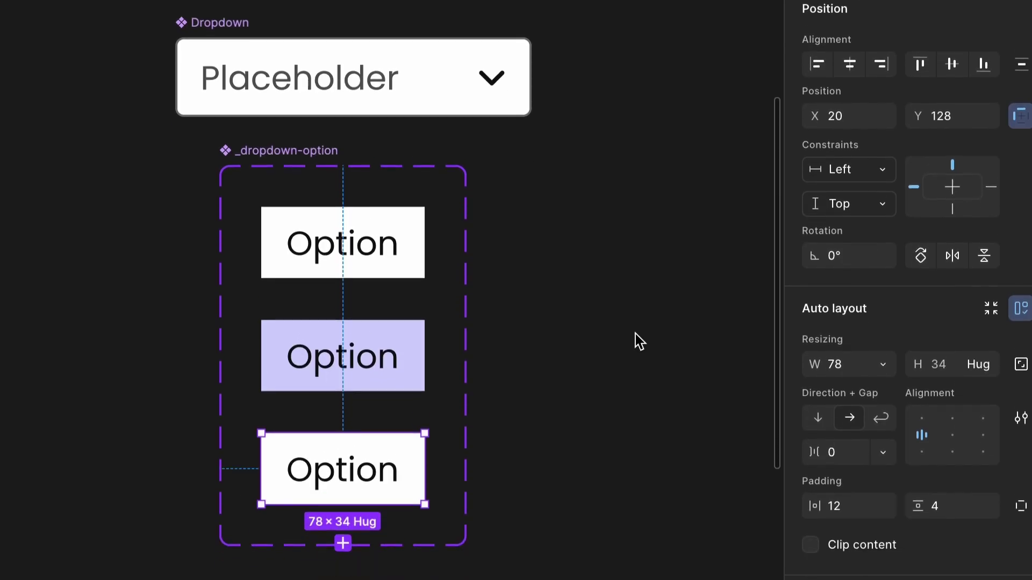
scroll(838, 483, down, 8)
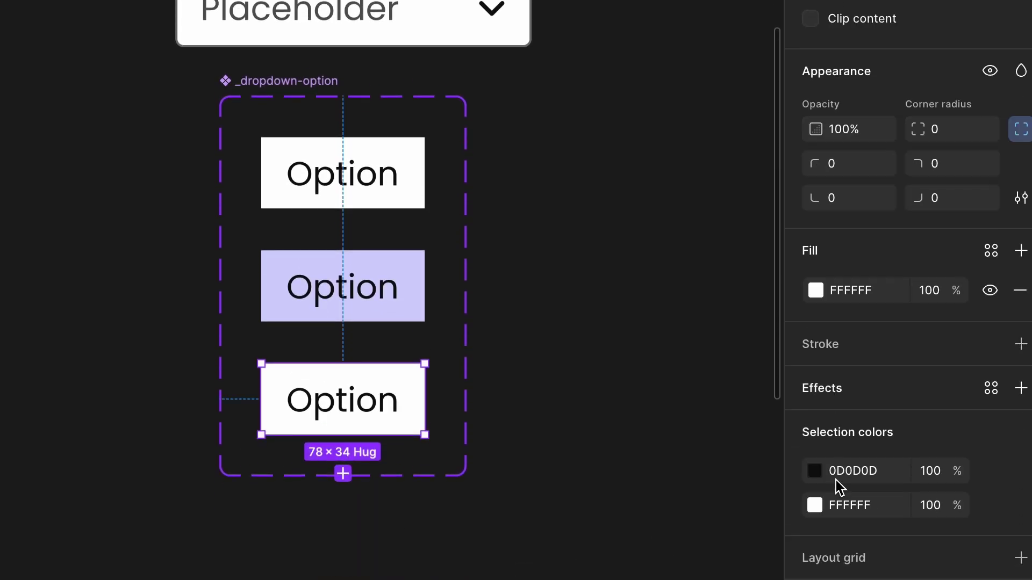
Change the third variant's Option text colour from 0D0D0D to red E42E00
click(816, 470)
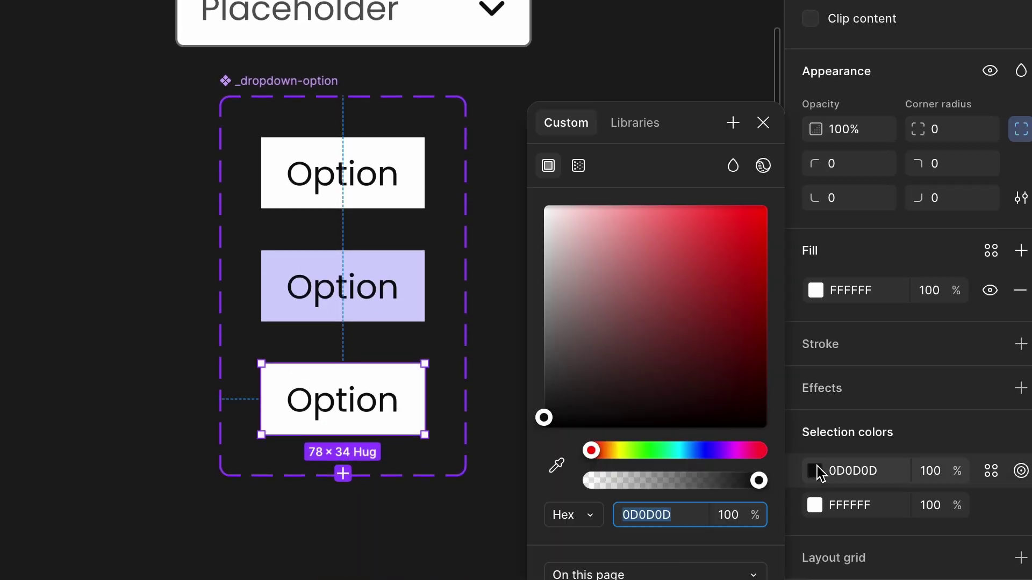
click(596, 451)
drag(600, 461, 598, 458)
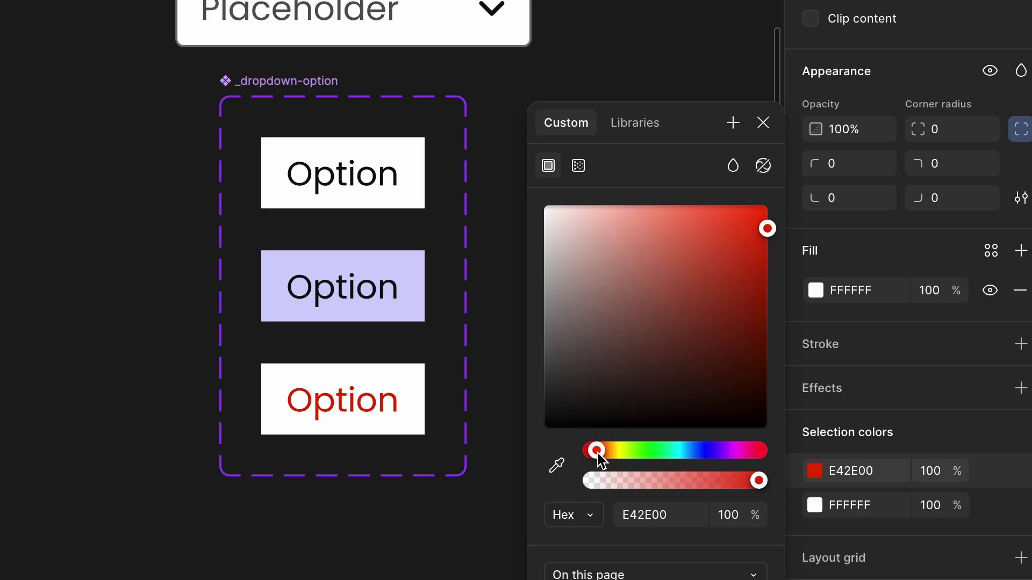
drag(755, 251, 779, 231)
click(711, 28)
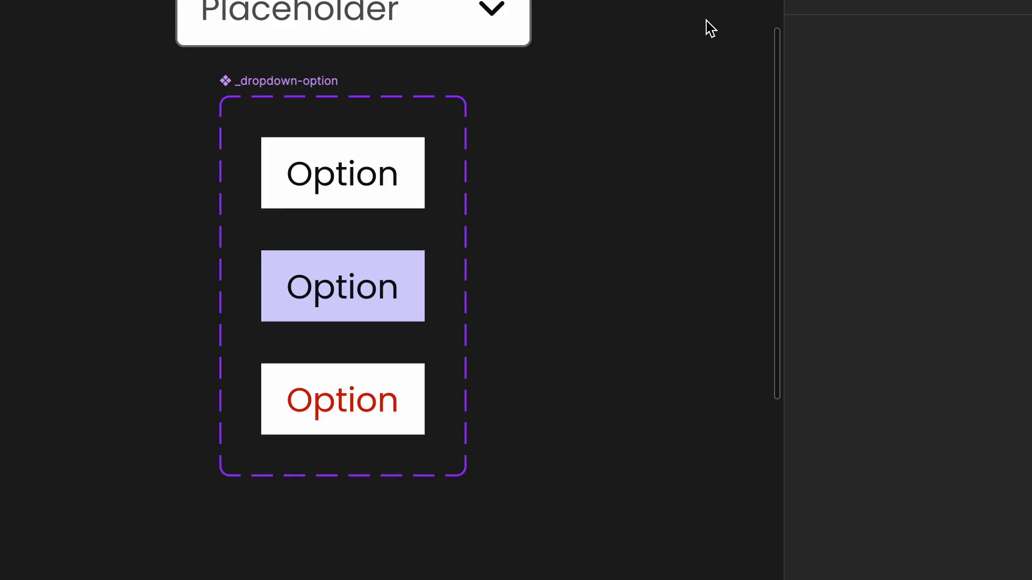
Underline the third variant's red Option text with Ctrl+U
ctrl+click(390, 404)
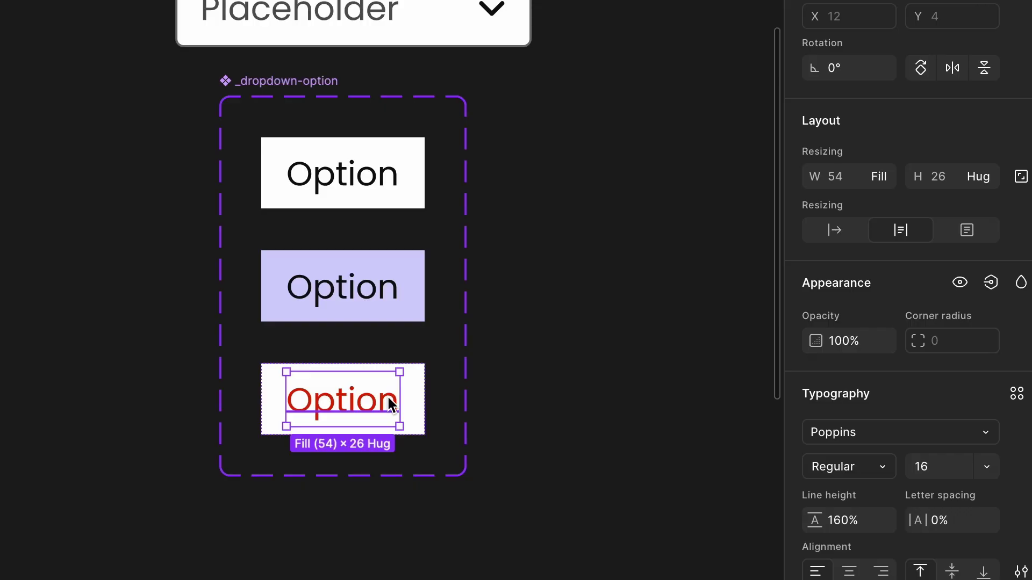
key(ctrl+u)
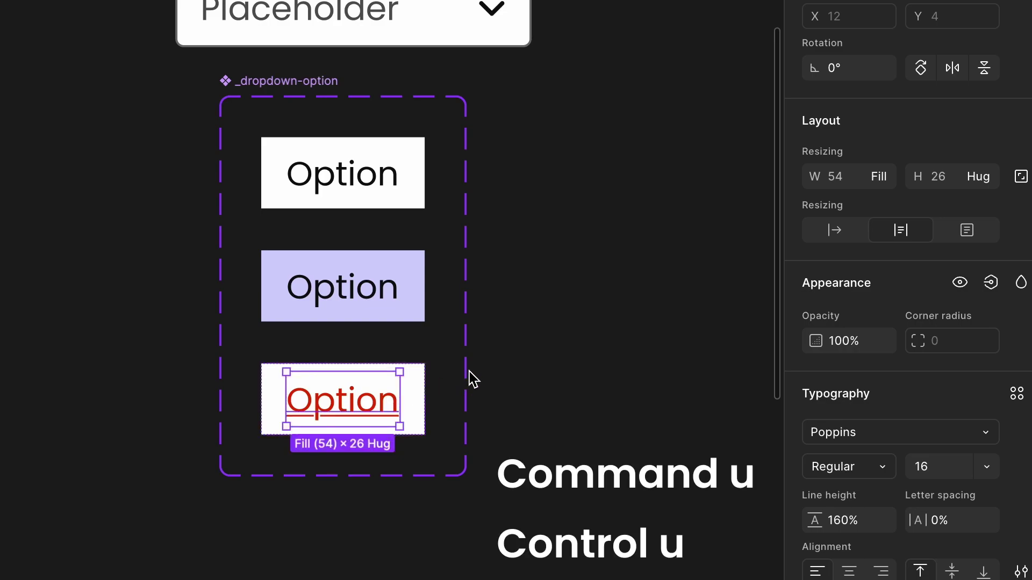
click(506, 379)
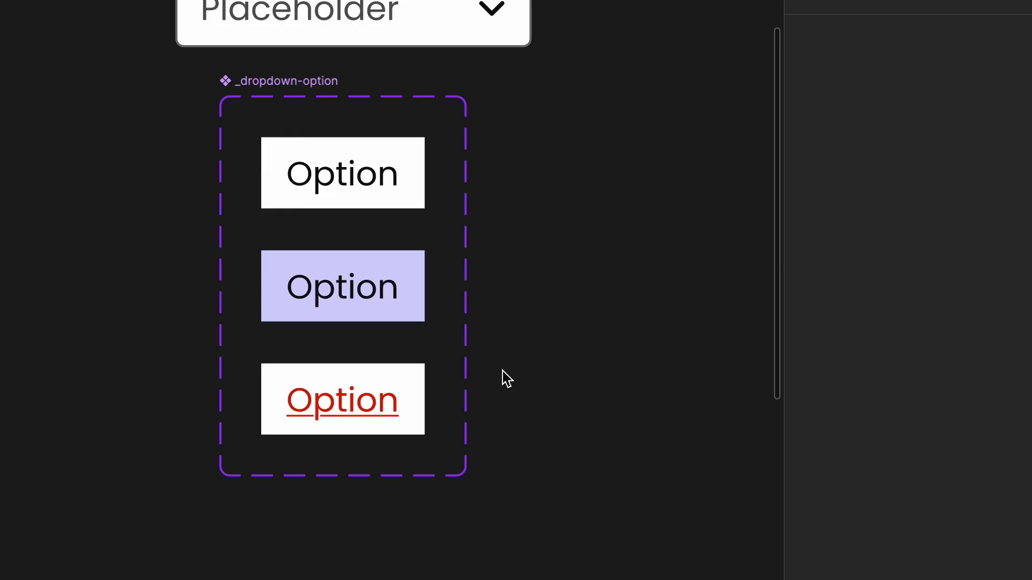
scroll(507, 379, down, 3)
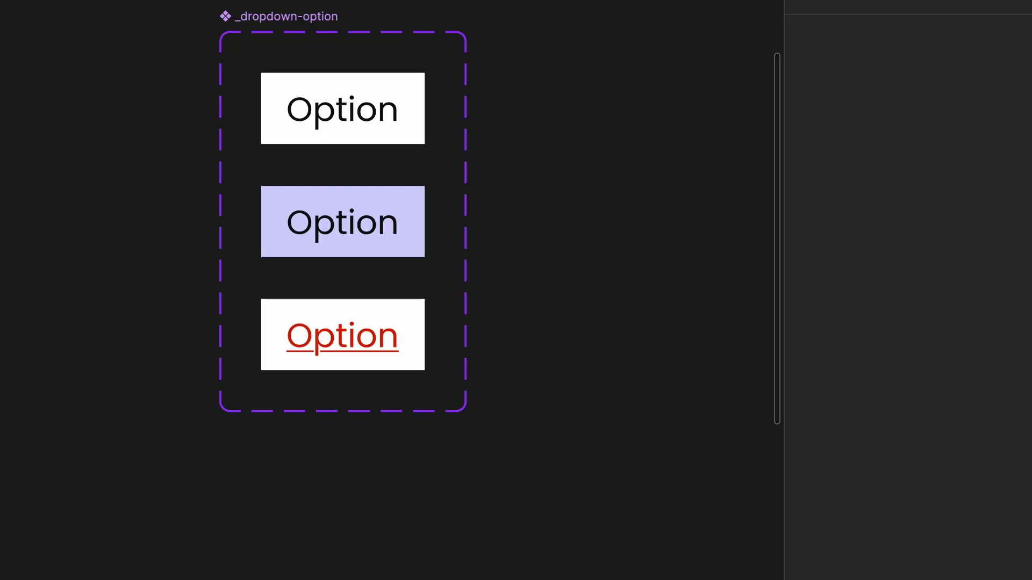
Duplicate the top Option variant as a new variant named 'focus'
click(369, 74)
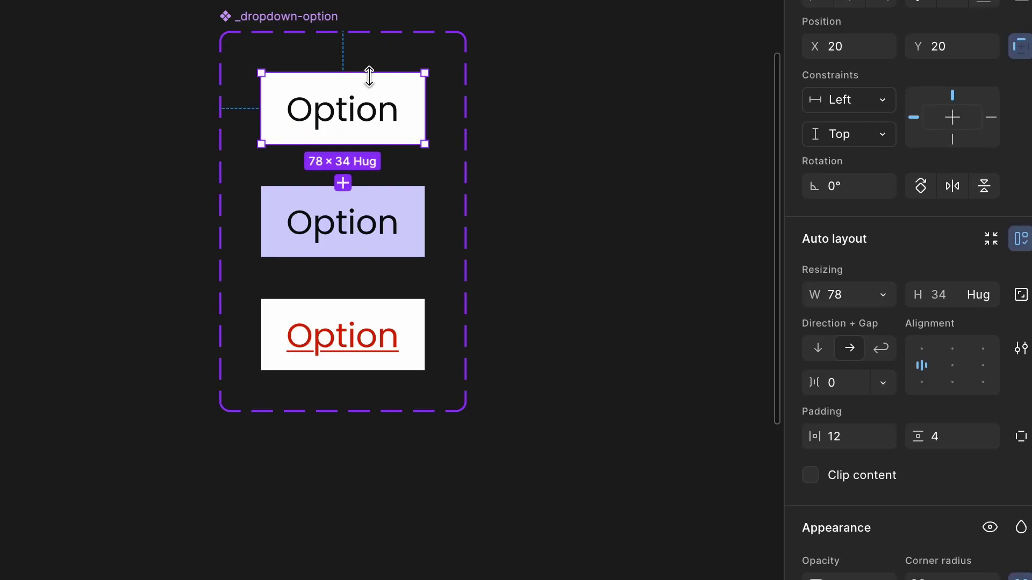
click(343, 184)
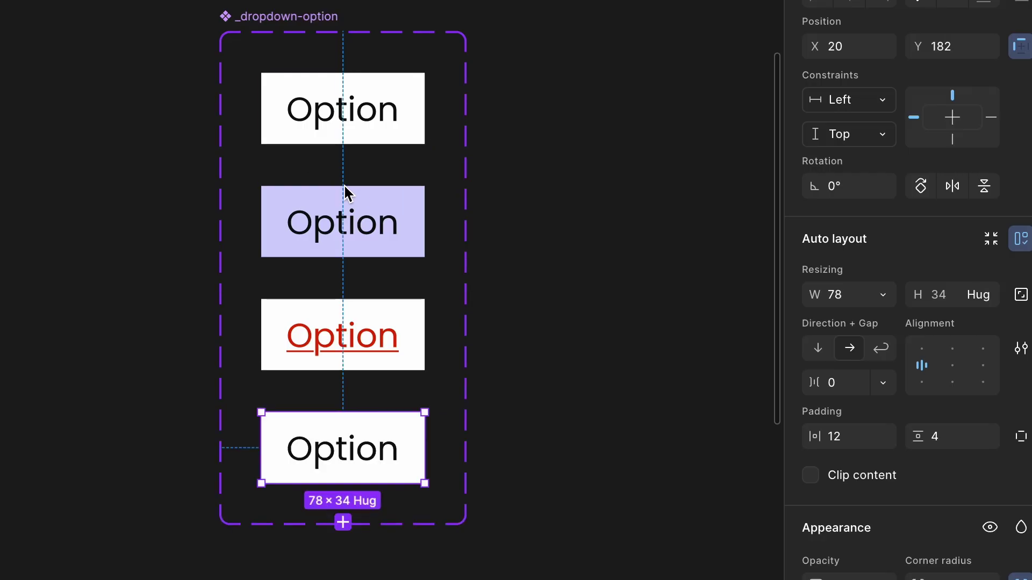
click(908, 38)
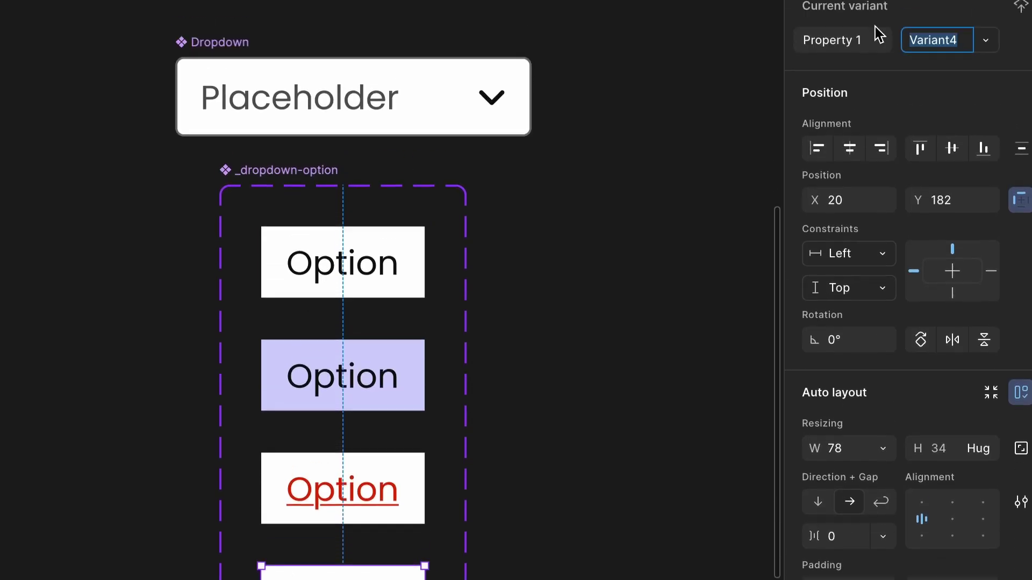
text(focus)
key(Return)
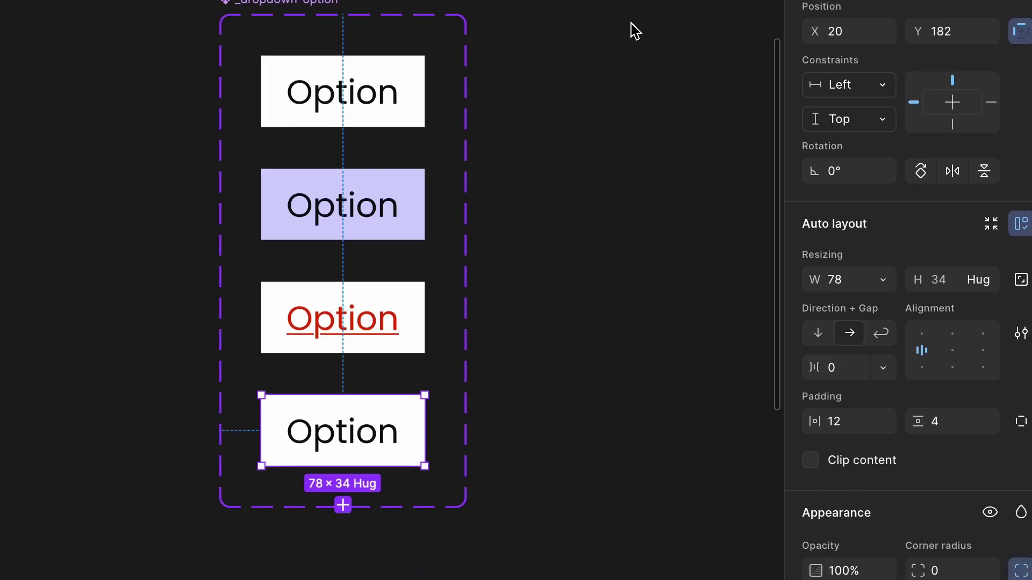
Give the focus variant a 2 px outside stroke in blue 1313F5
scroll(631, 30, down, 2)
scroll(913, 98, down, 5)
scroll(916, 105, down, 3)
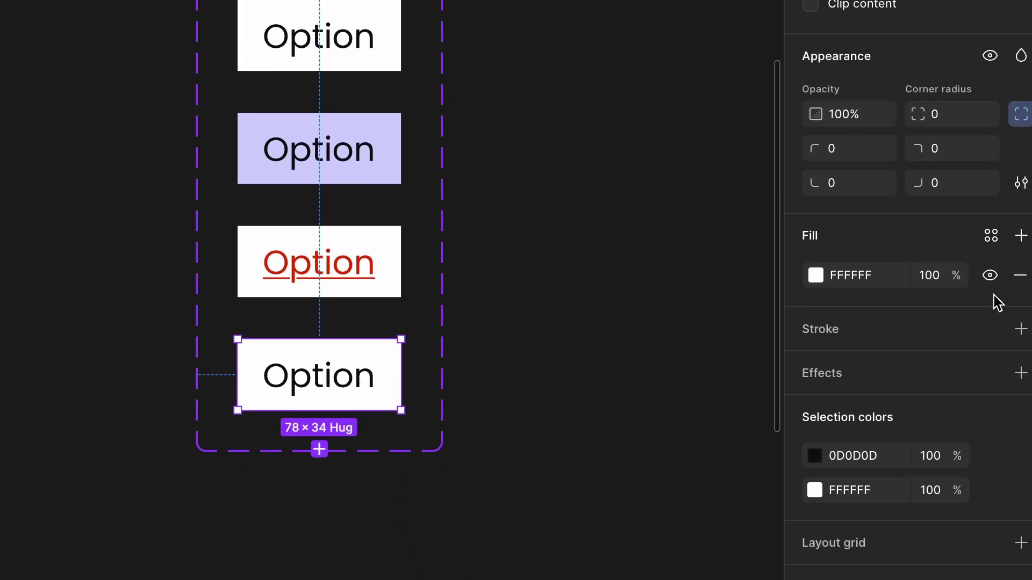
click(1023, 329)
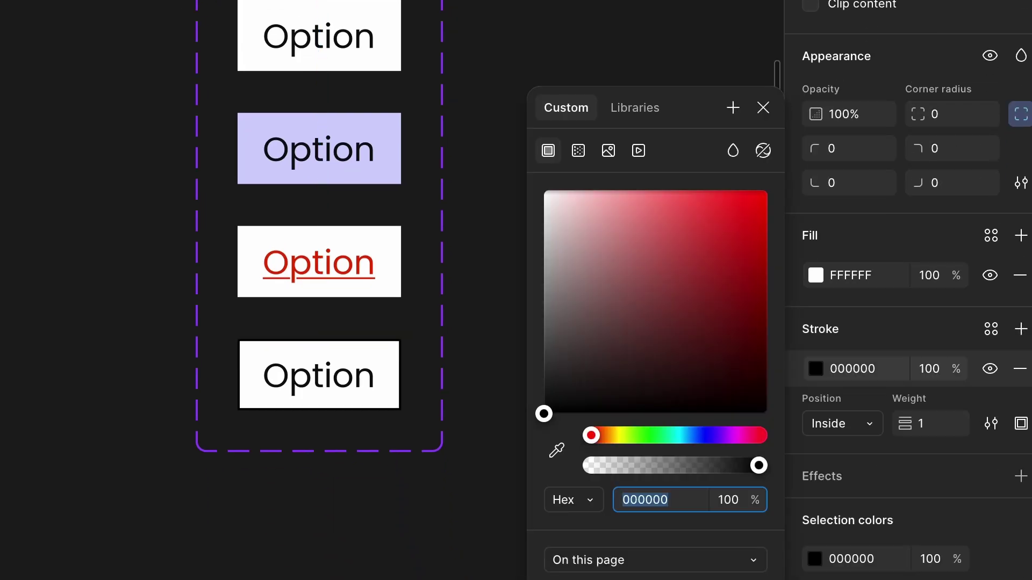
text(1313F5)
key(Return)
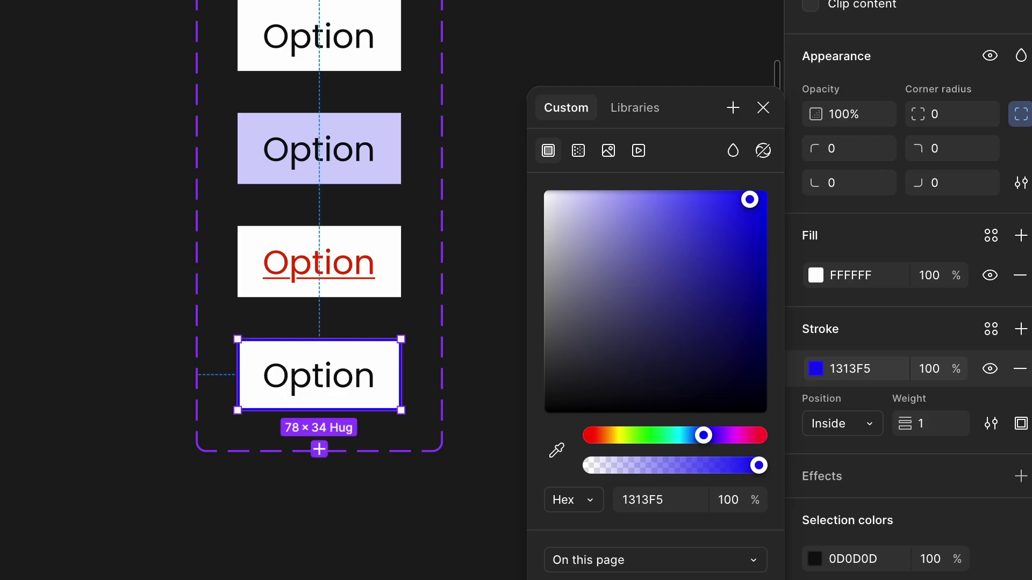
click(867, 429)
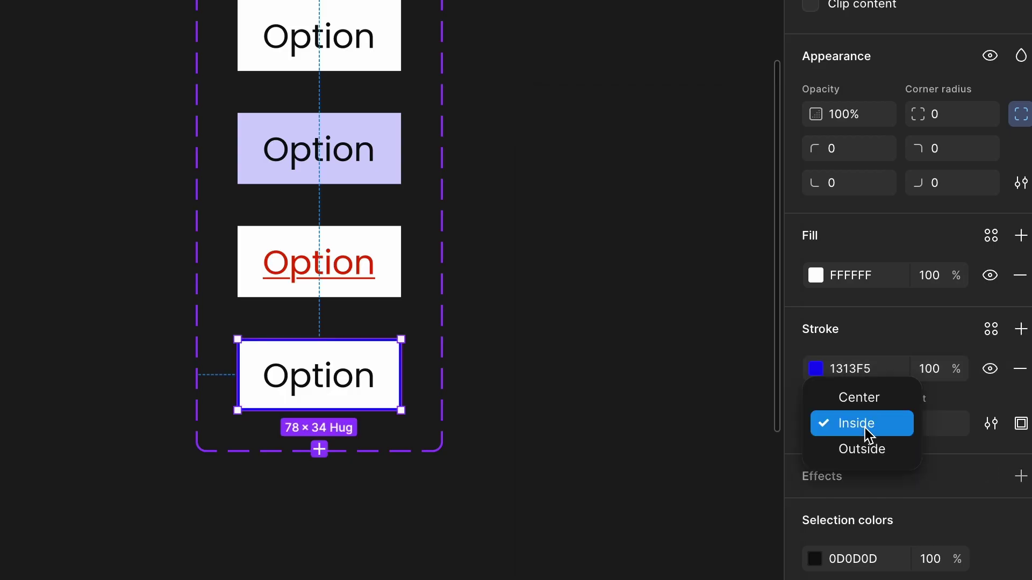
click(866, 470)
click(930, 433)
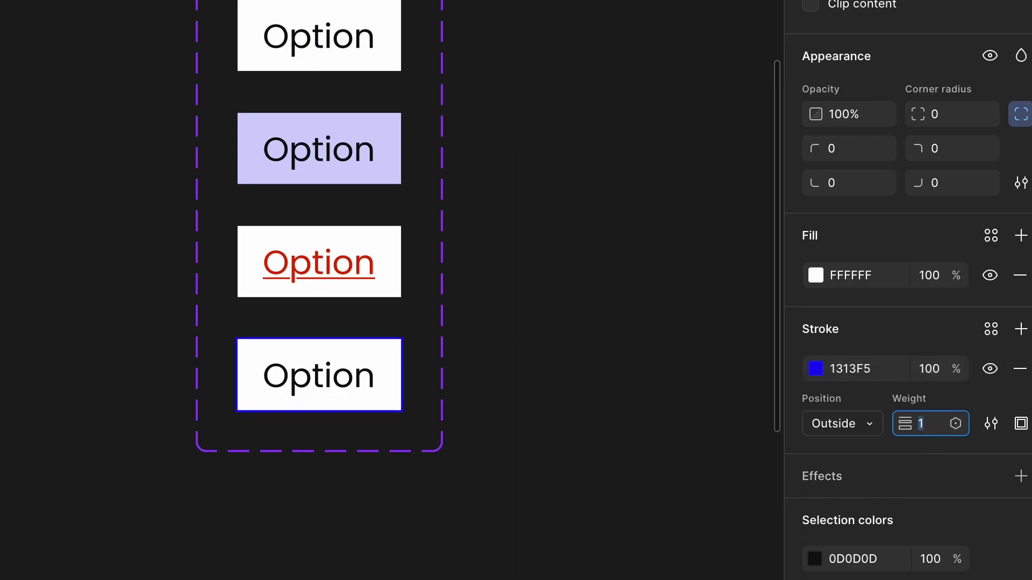
key(Up)
key(Return)
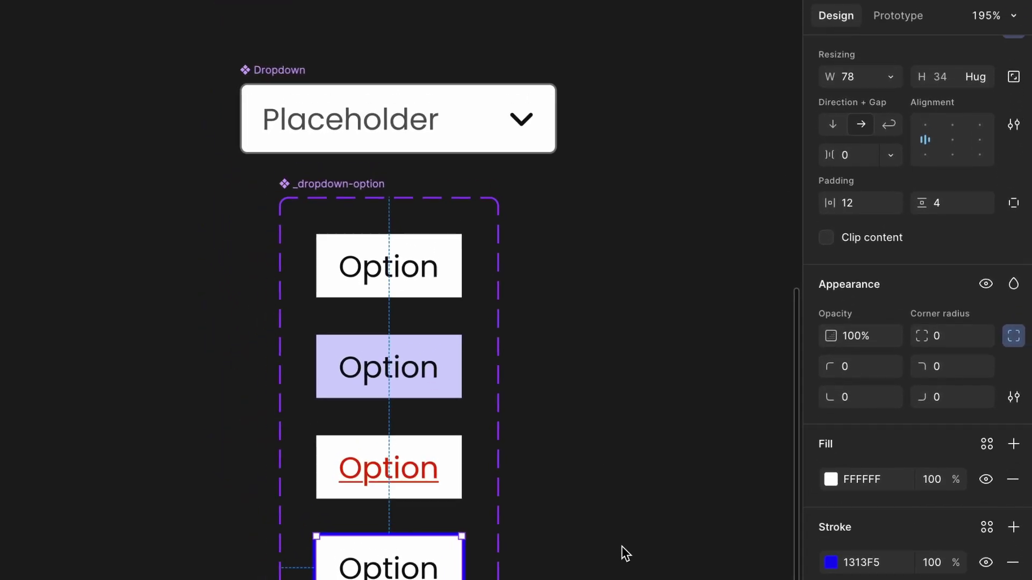
In Prototype mode, link the first option to the hover variant with a While hovering trigger
click(621, 539)
click(893, 24)
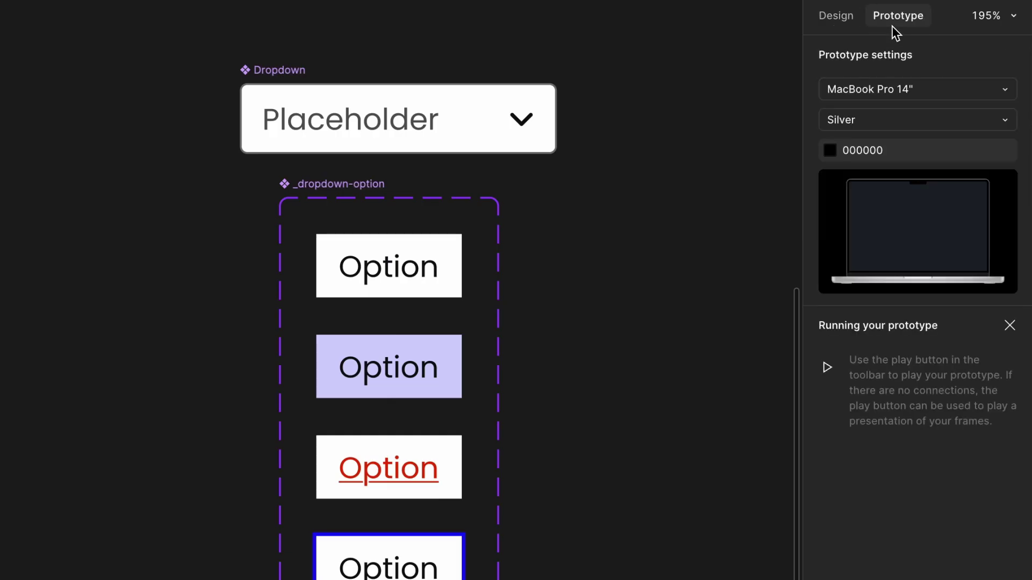
click(445, 261)
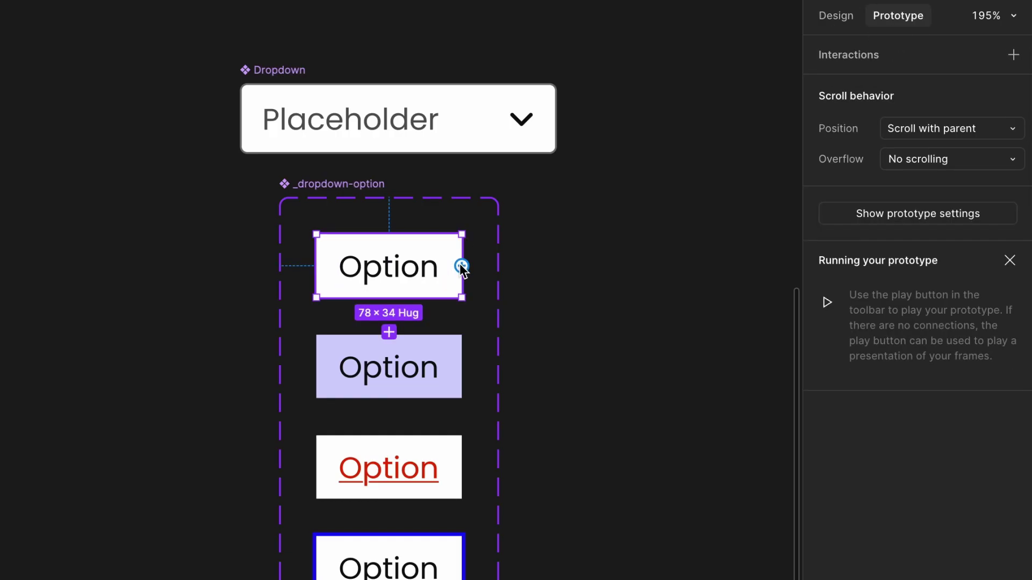
drag(462, 266, 427, 344)
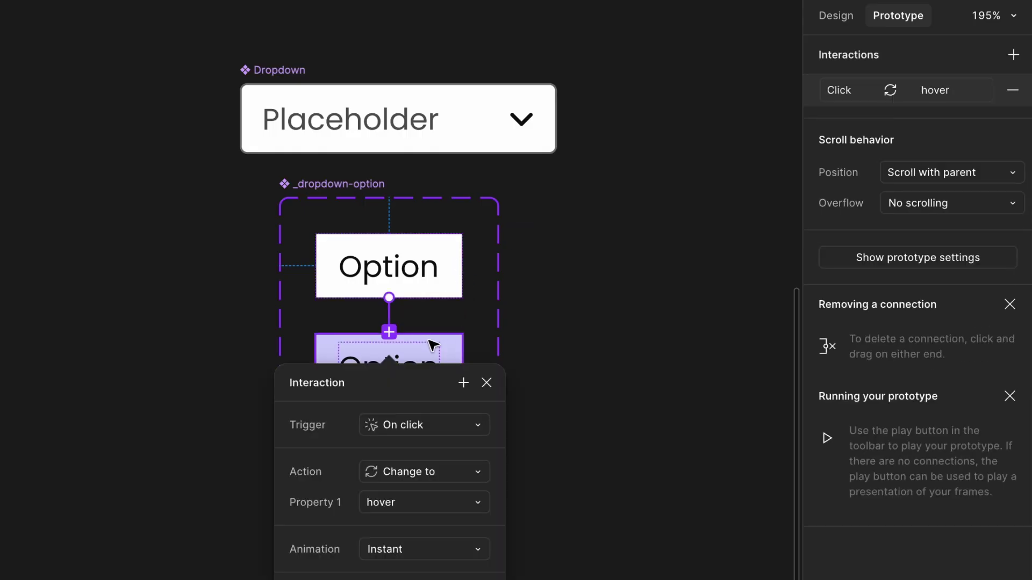
click(438, 427)
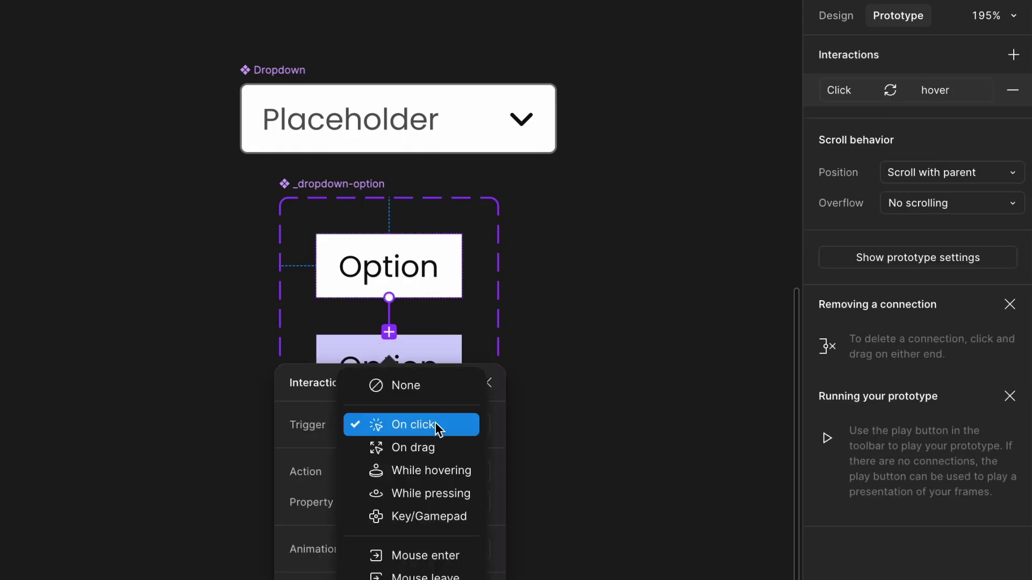
click(444, 470)
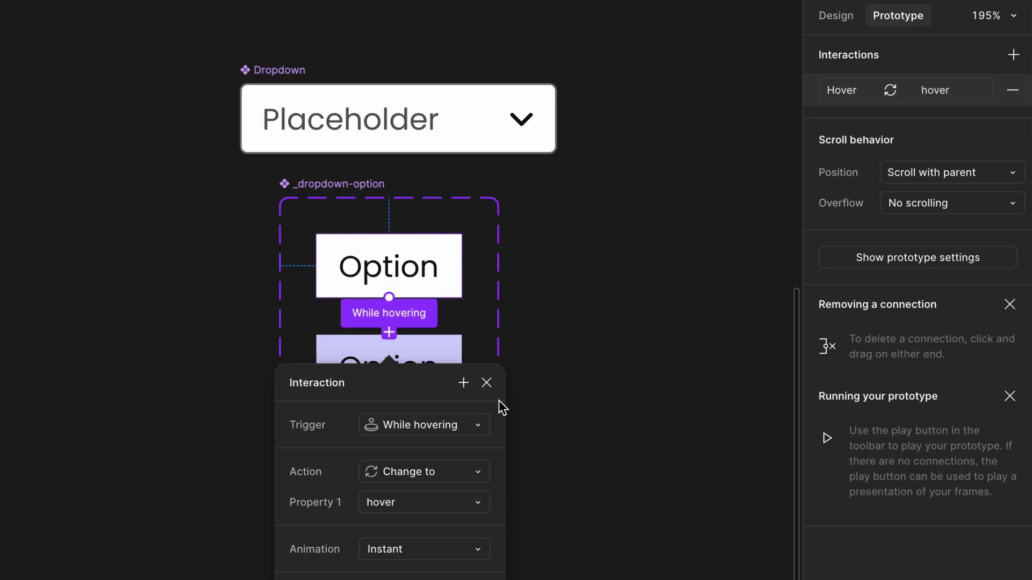
click(568, 360)
scroll(568, 360, down, 2)
scroll(569, 360, right, 2)
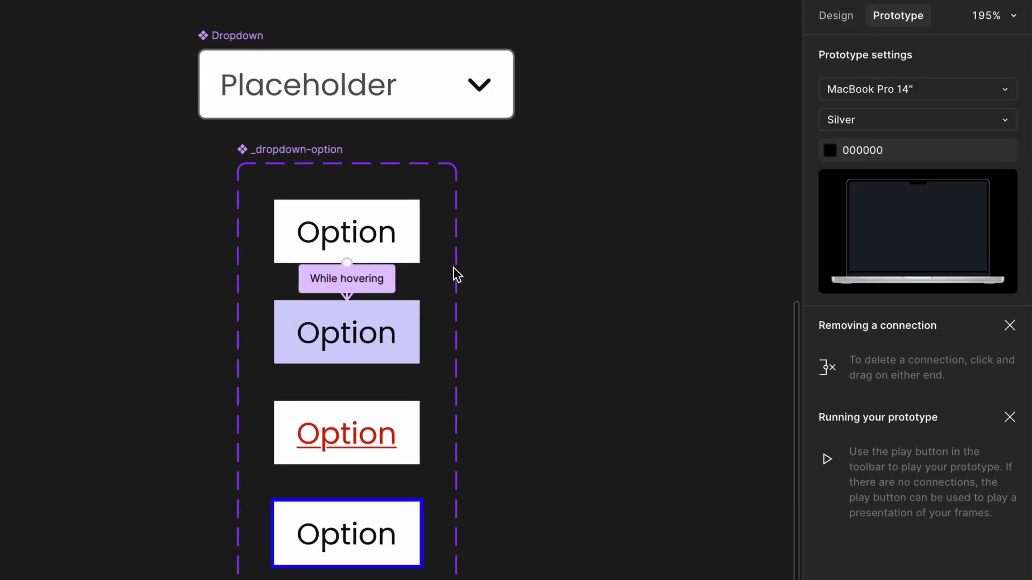
Connect the first option to the selected variant with a While pressing trigger
click(412, 247)
drag(346, 262, 356, 424)
click(397, 486)
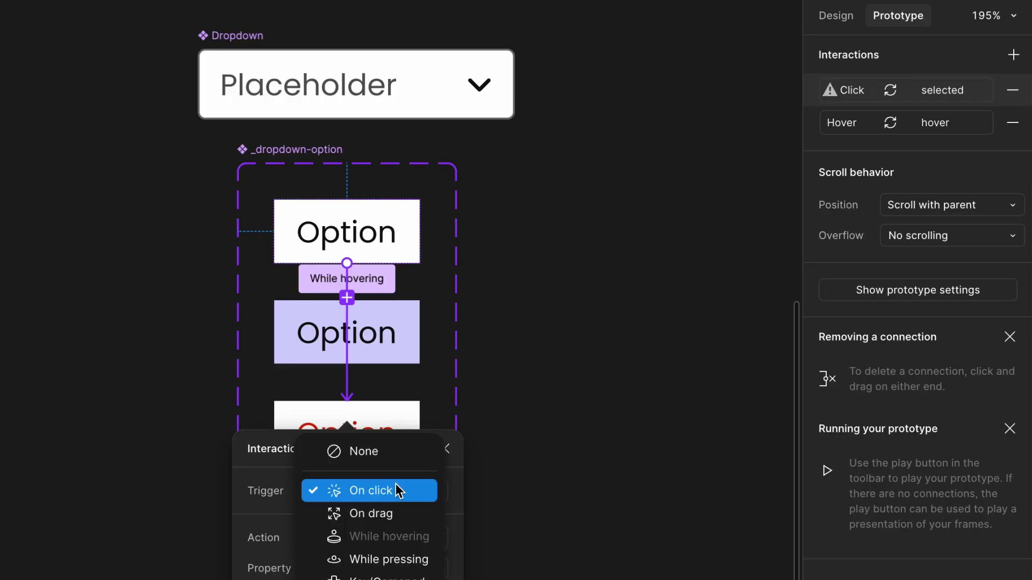
click(417, 554)
click(538, 411)
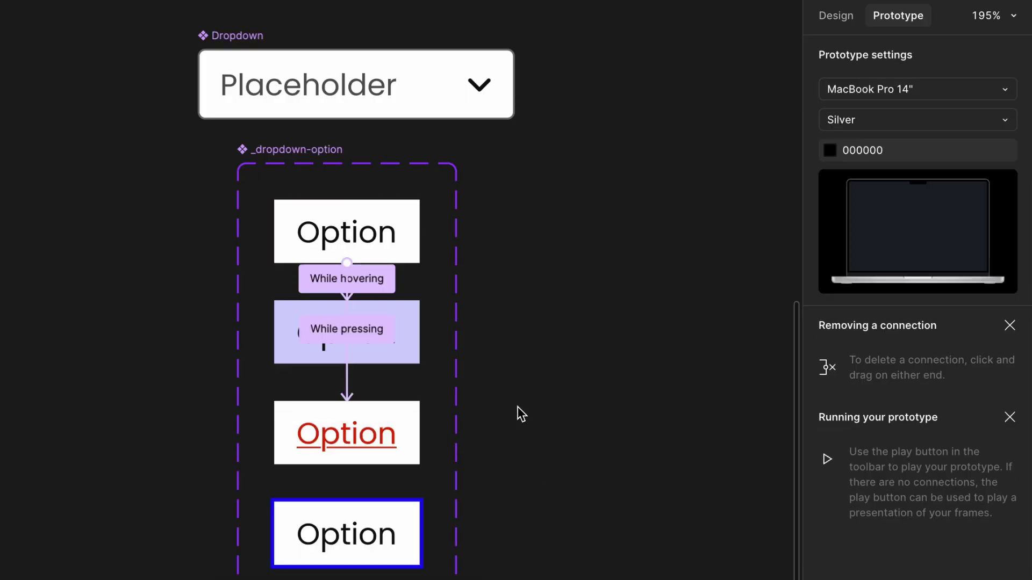
Connect the second option to the selected variant with a While pressing trigger
click(399, 350)
drag(420, 332, 396, 442)
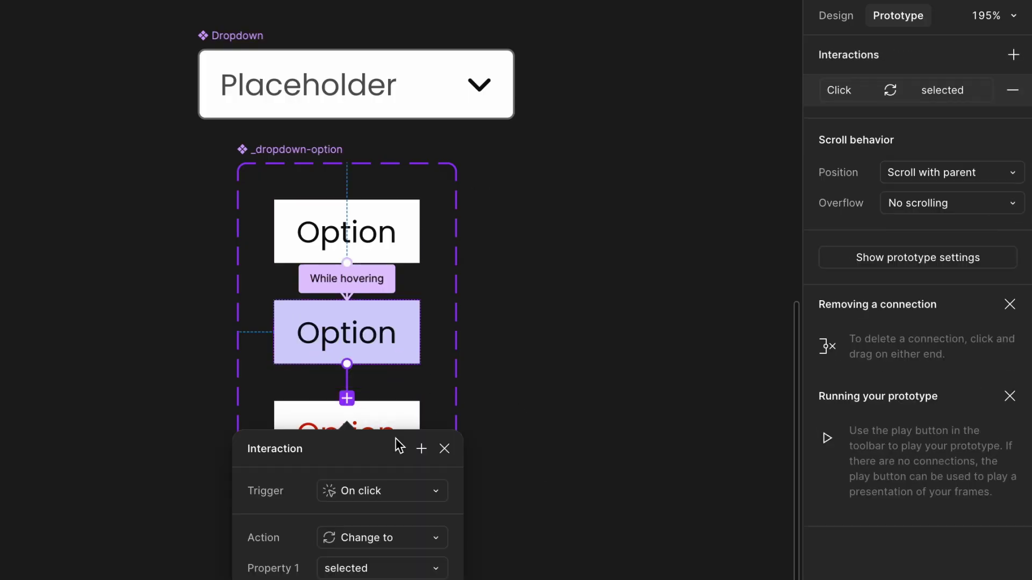
click(401, 490)
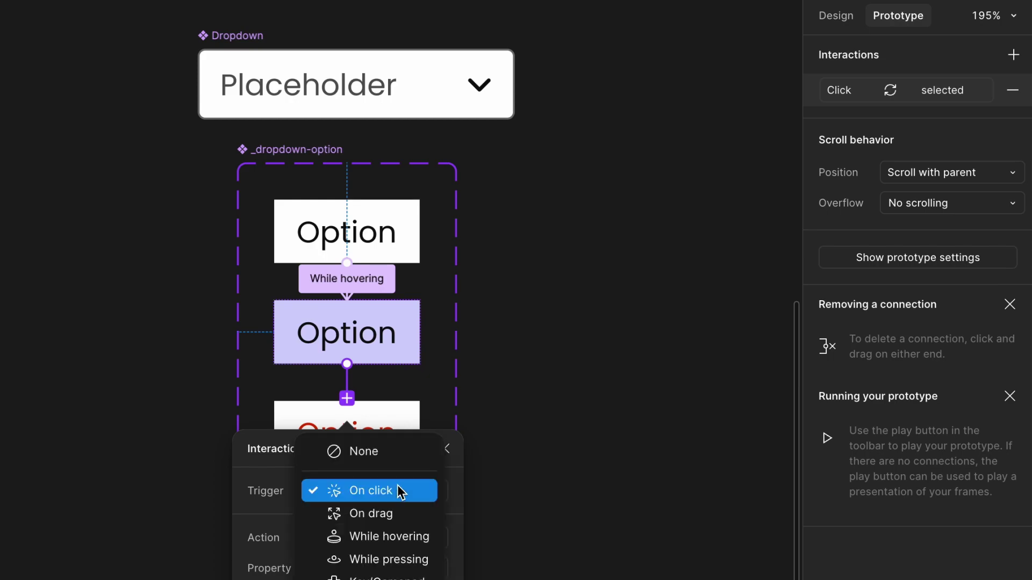
click(419, 559)
click(533, 436)
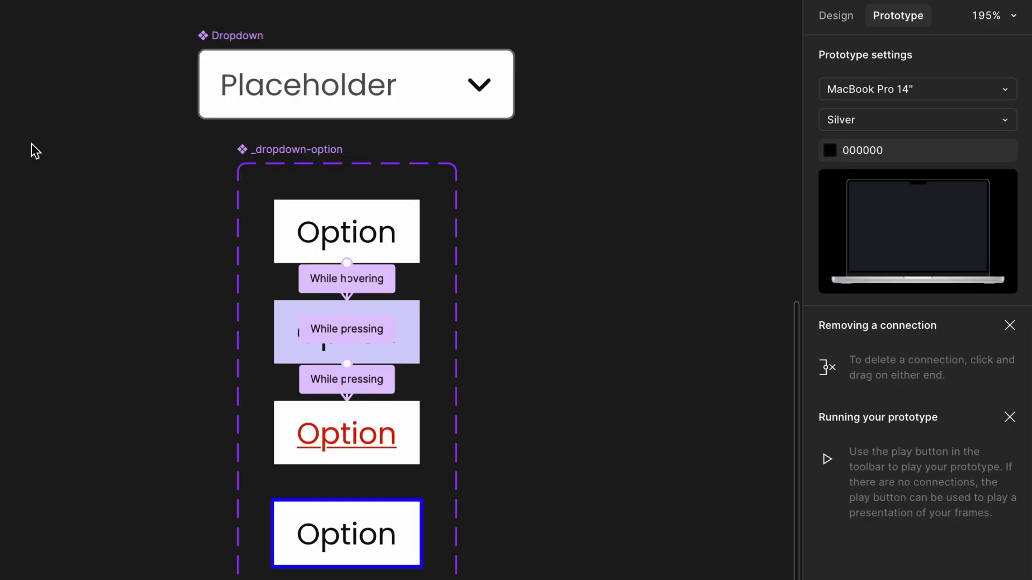
click(826, 18)
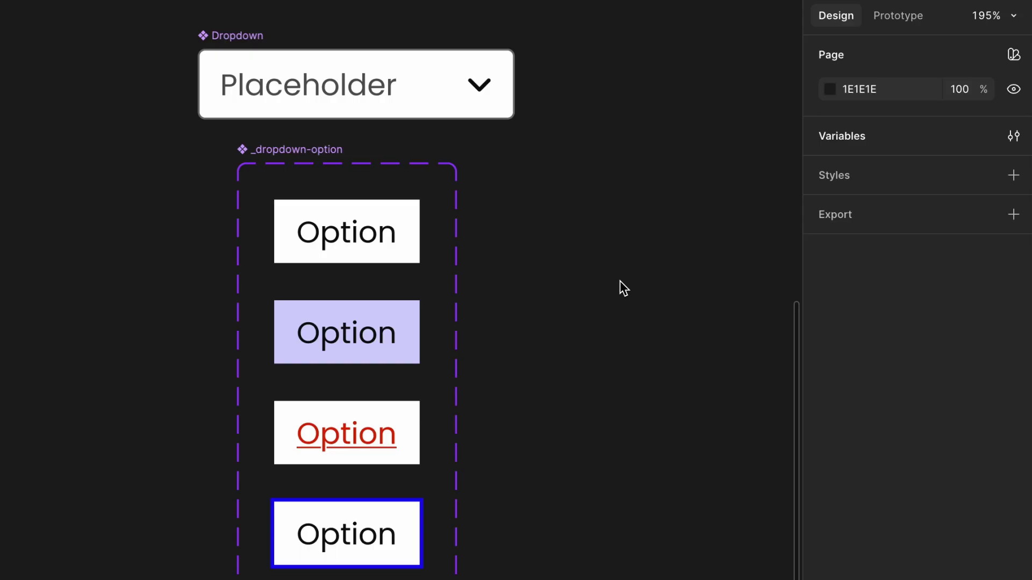
Move the option variant set further right on the canvas
scroll(621, 281, up, 1)
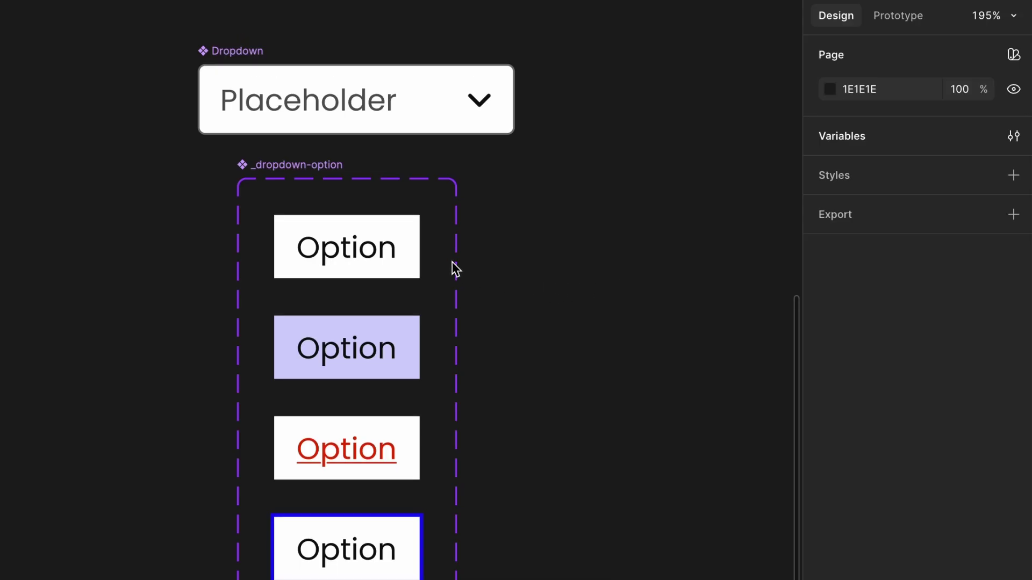
click(408, 262)
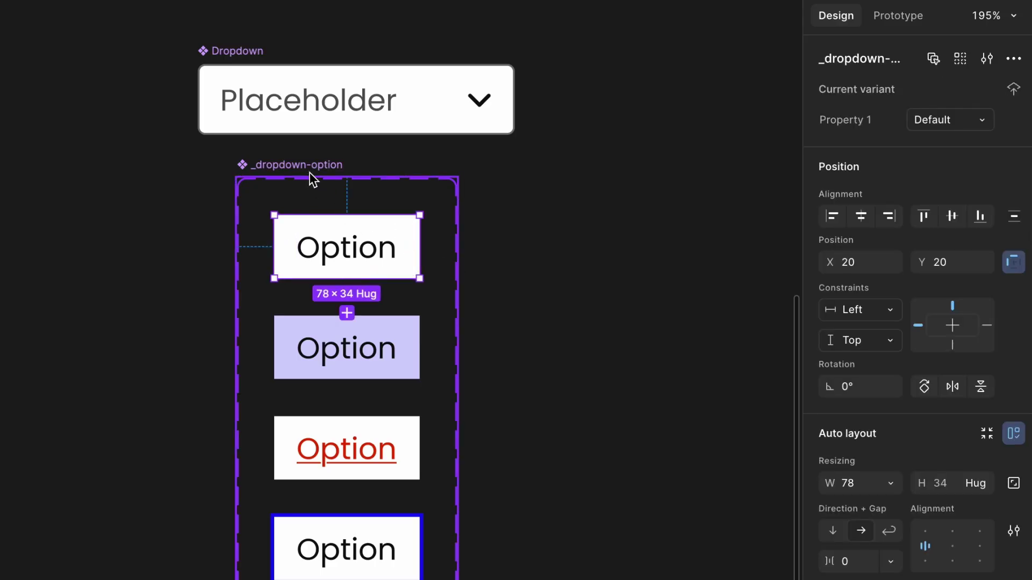
drag(292, 161, 695, 166)
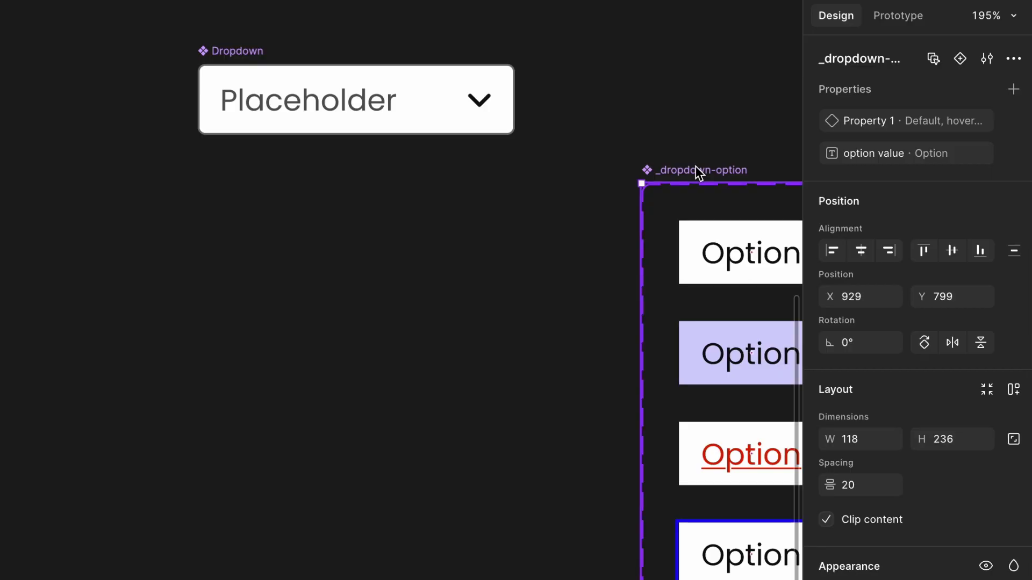
scroll(695, 166, down, 3)
drag(636, 212, 735, 214)
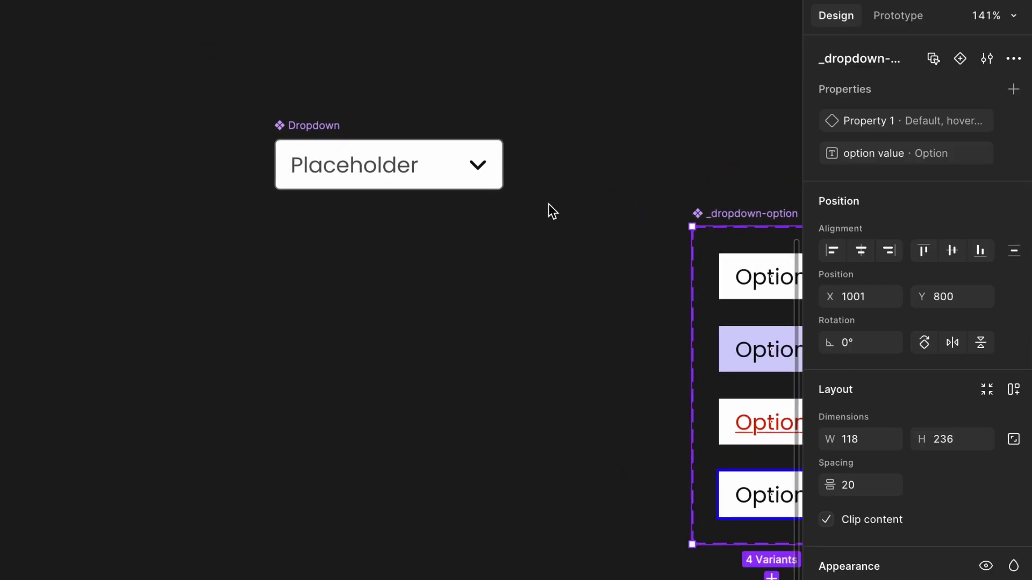
Add Variant2 to the Dropdown component set with a fixed height of 38
click(319, 127)
scroll(319, 127, up, 1)
scroll(319, 127, right, 2)
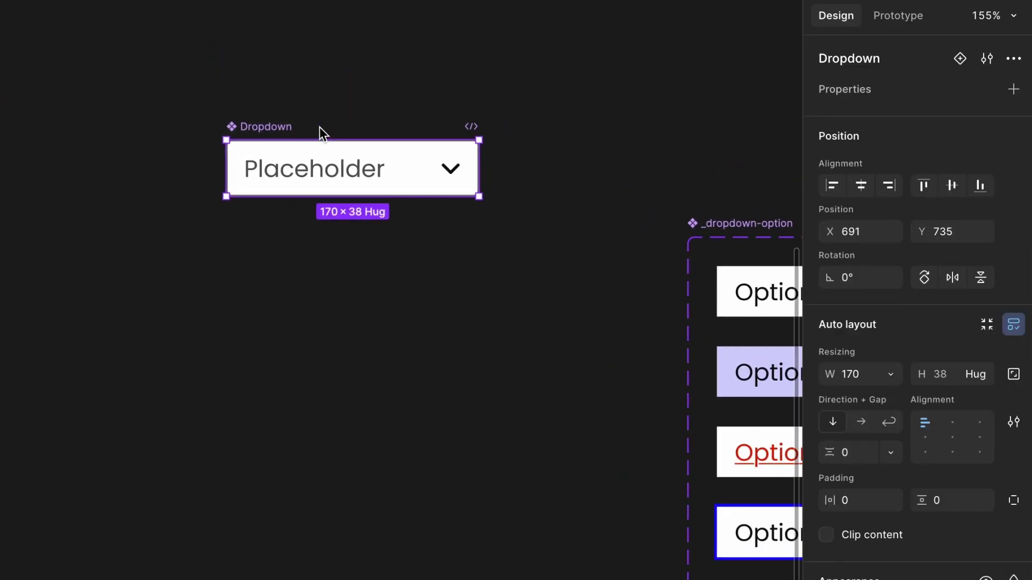
click(961, 59)
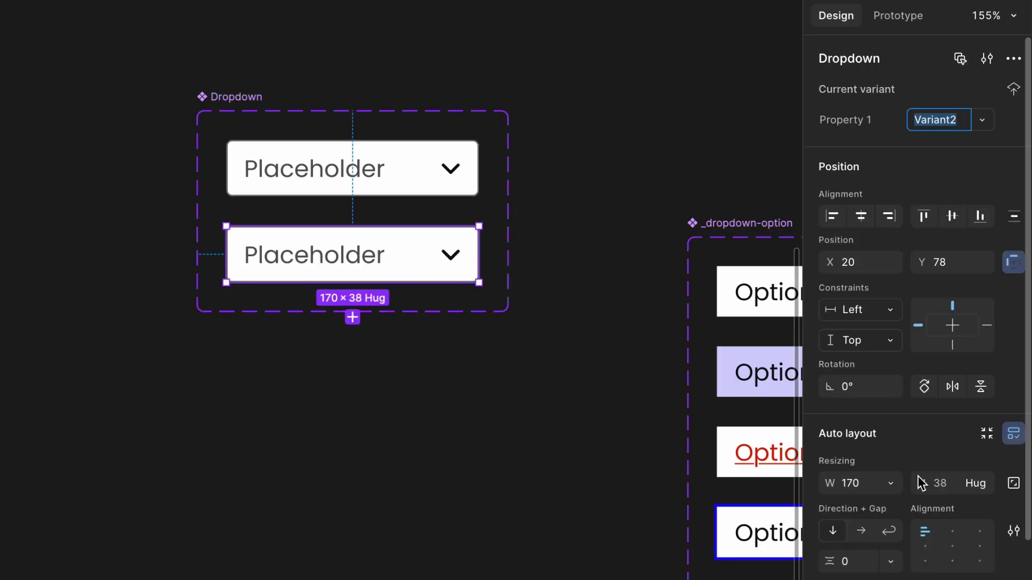
click(943, 485)
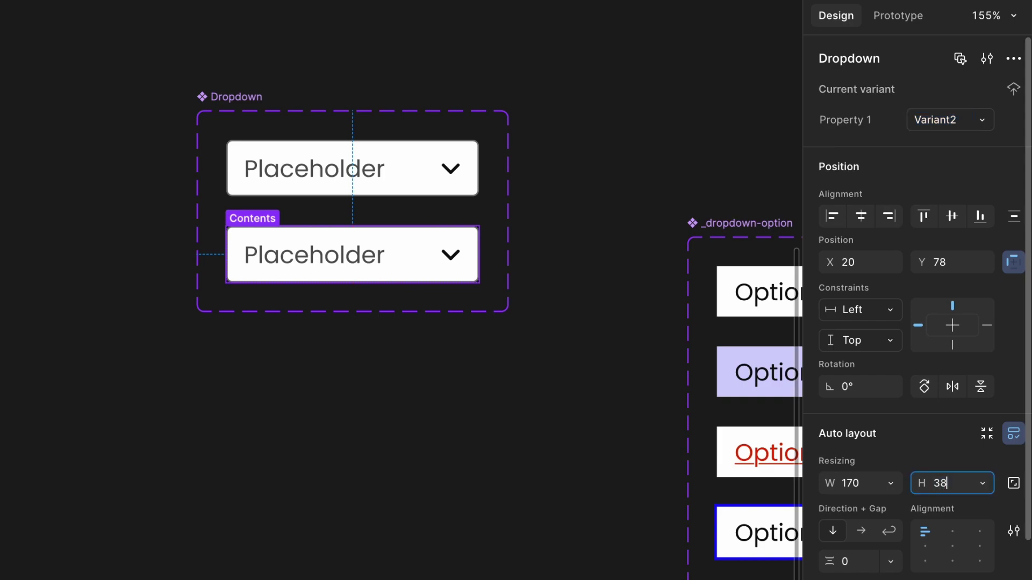
key(Escape)
click(982, 484)
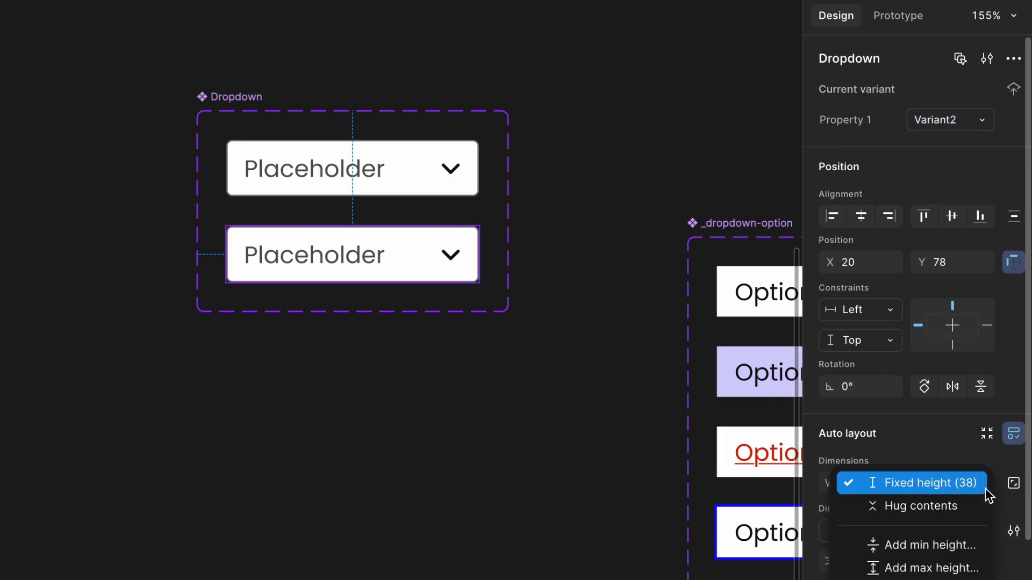
click(985, 488)
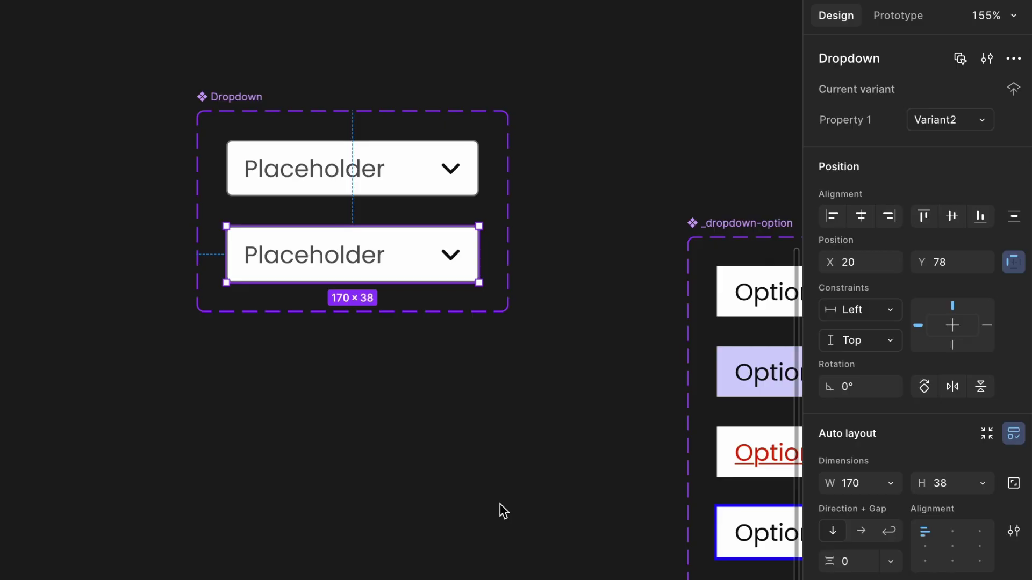
Paste an Option instance under Variant2 and wrap it in auto layout with gap 2, padding 1
key(ctrl+v)
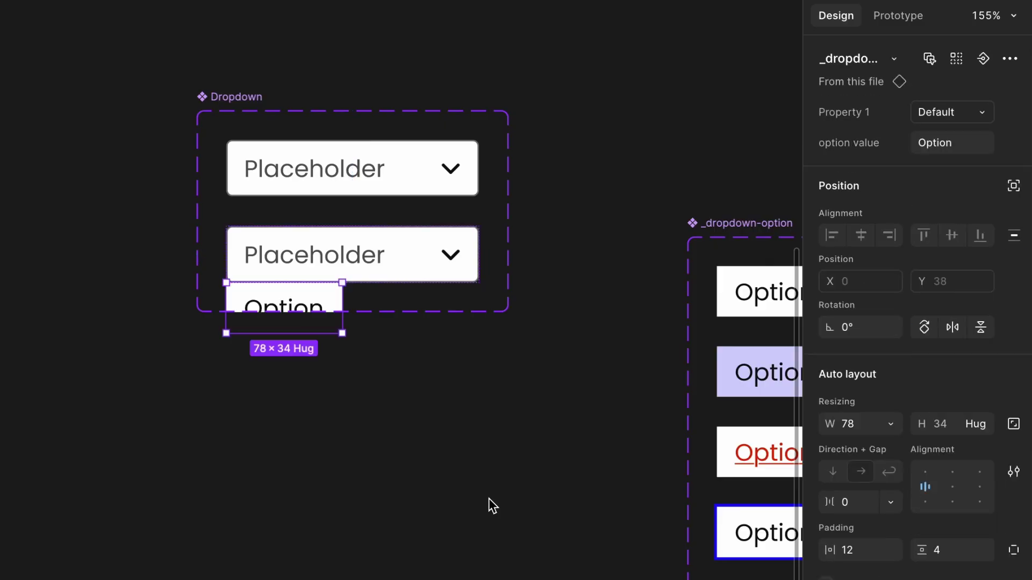
key(shift+a)
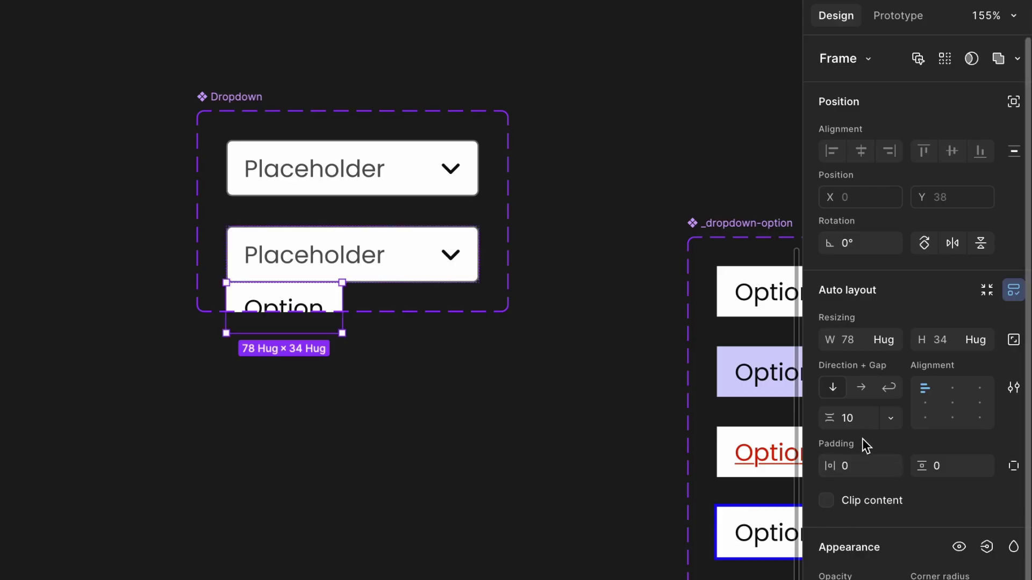
click(857, 423)
text(2)
click(855, 468)
text(1)
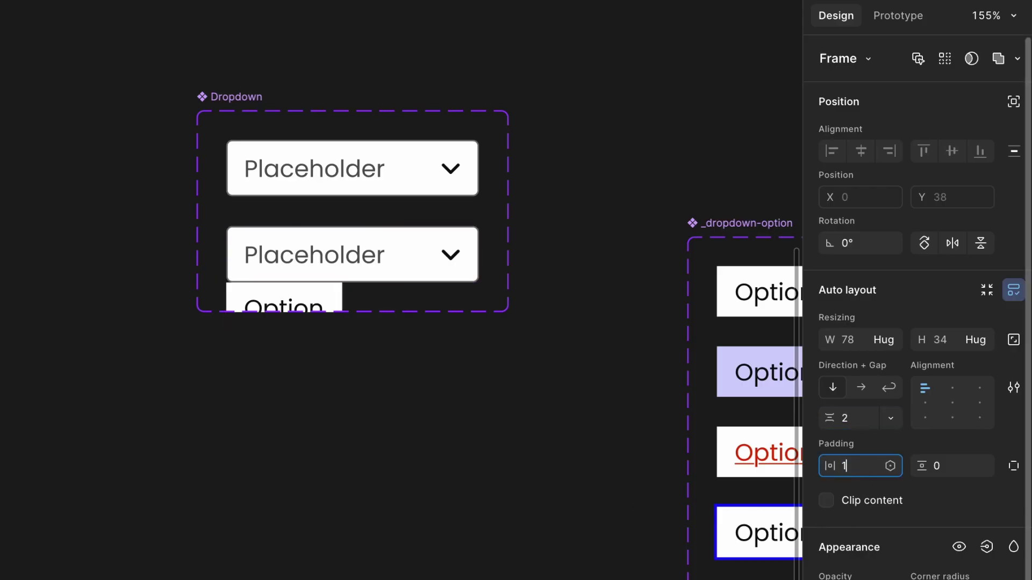
click(934, 469)
text(1)
key(Return)
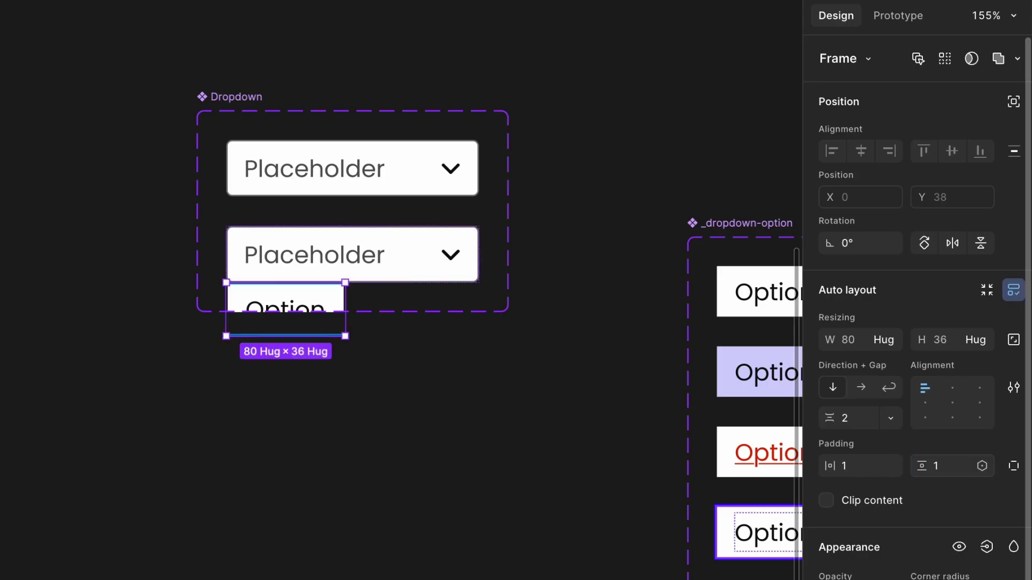
scroll(911, 505, down, 4)
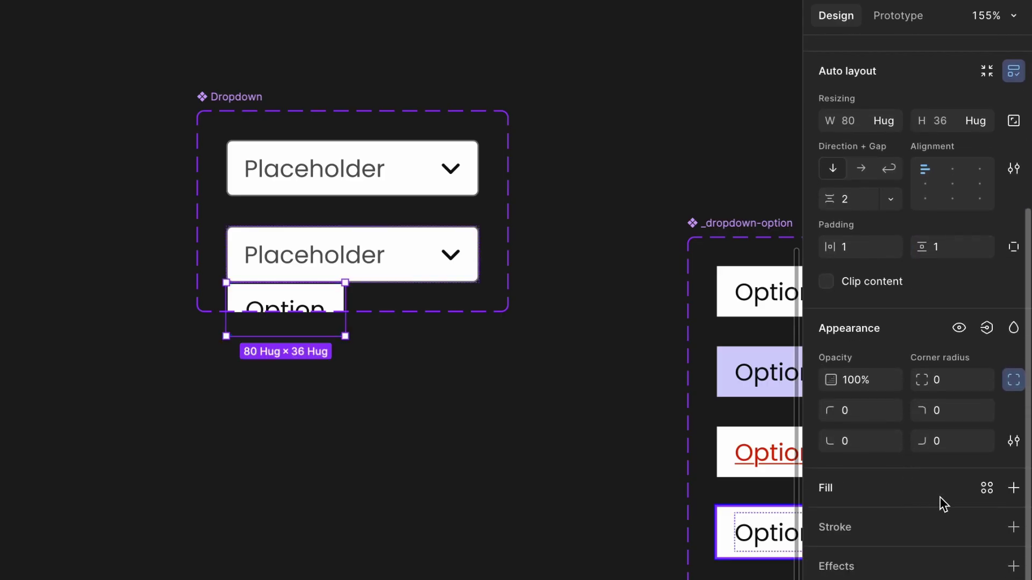
Add a stroke to the Option frame, eyedropping the dropdown's grey 727272 border colour
click(1013, 528)
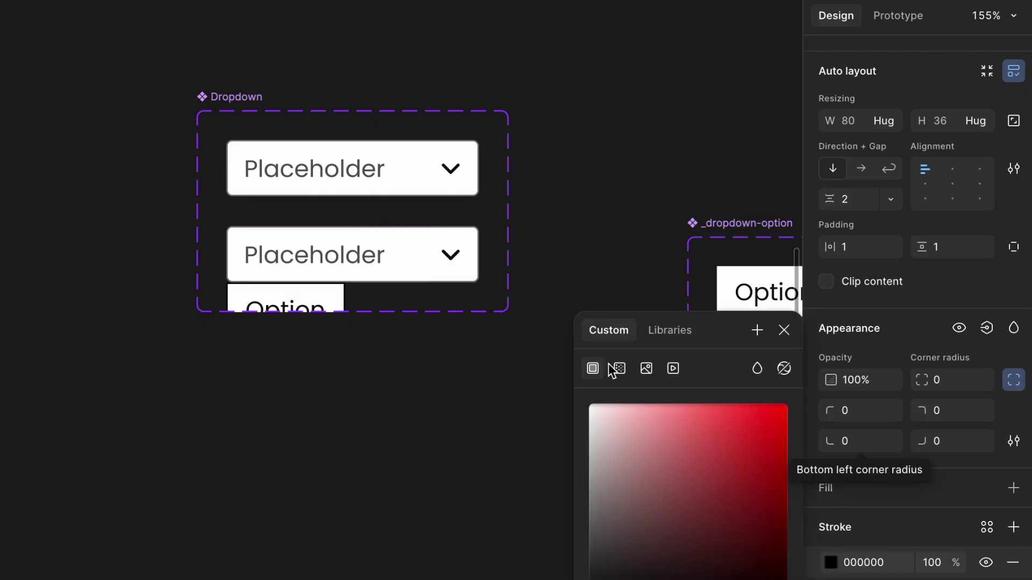
scroll(481, 266, up, 5)
scroll(480, 263, up, 3)
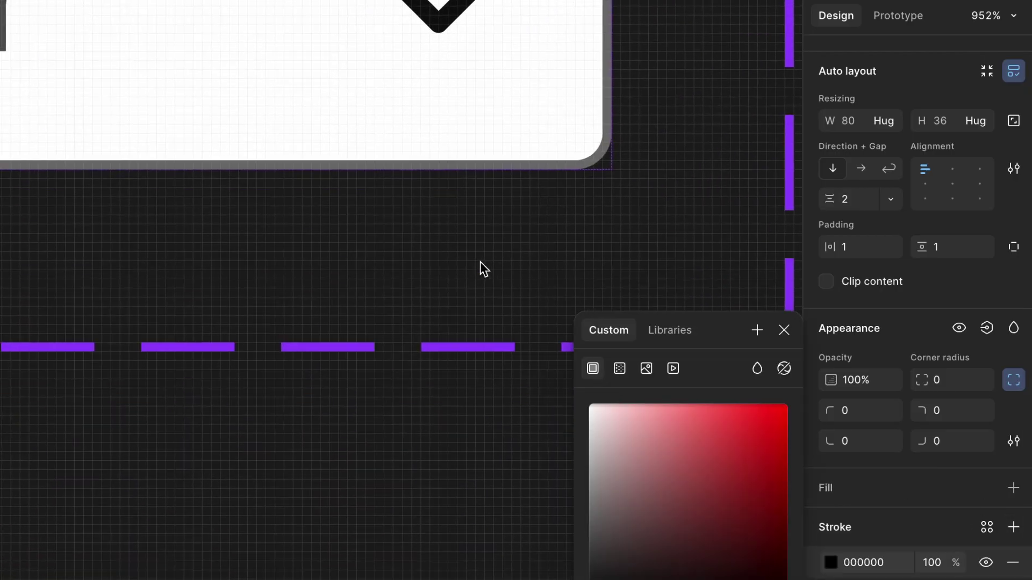
key(i)
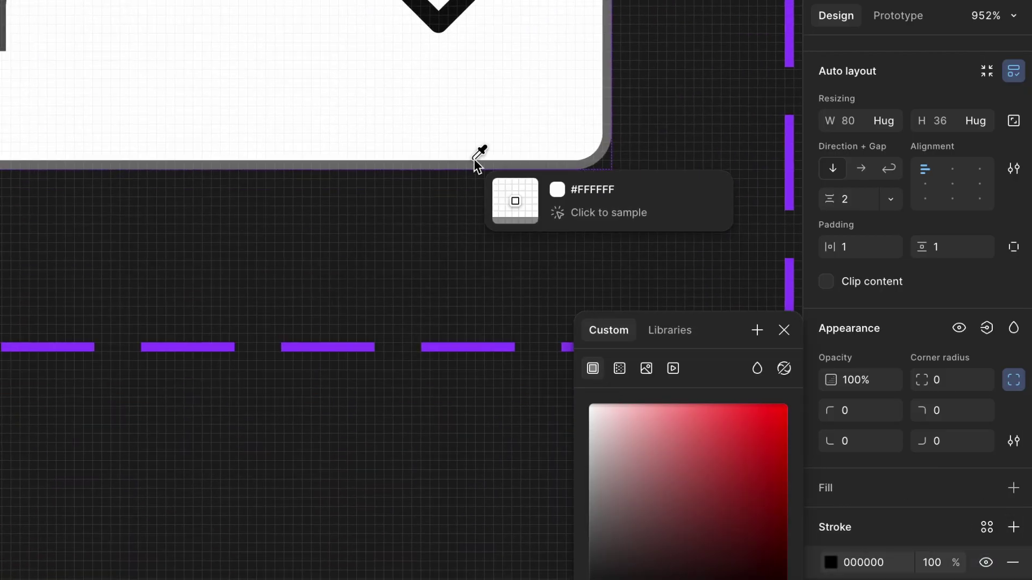
click(474, 164)
scroll(502, 290, down, 5)
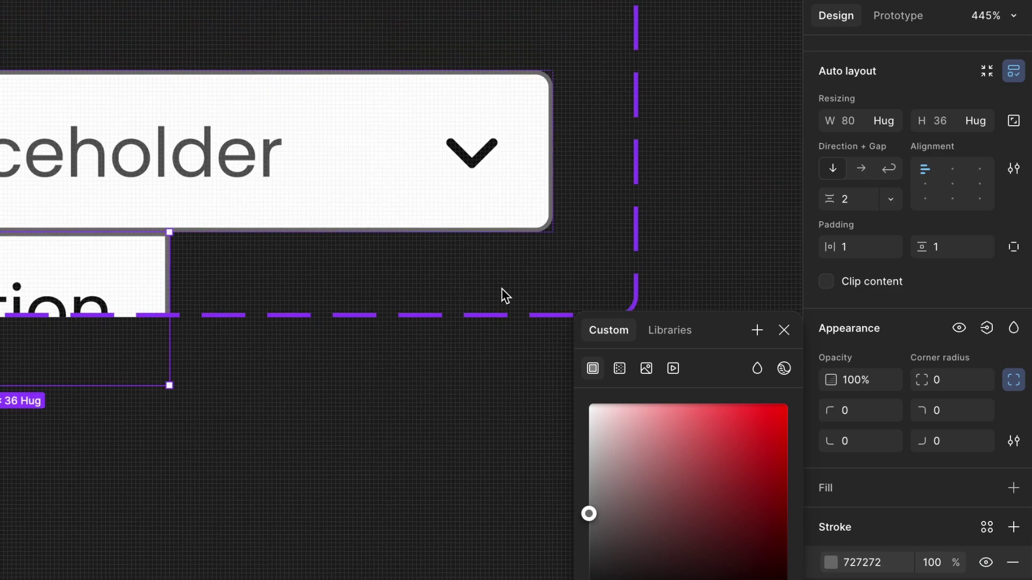
click(782, 334)
scroll(689, 366, down, 3)
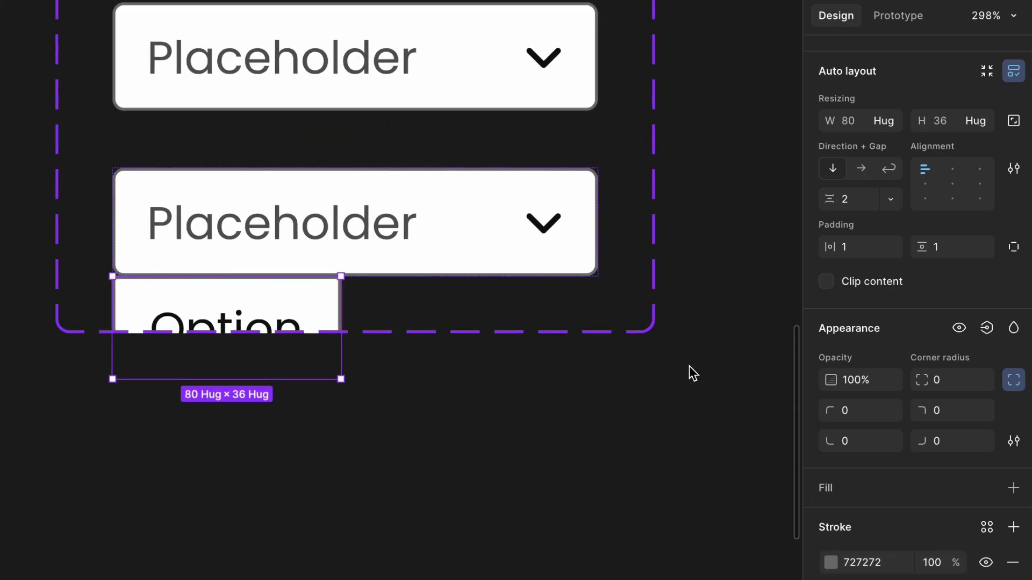
scroll(689, 366, down, 2)
scroll(964, 537, down, 1)
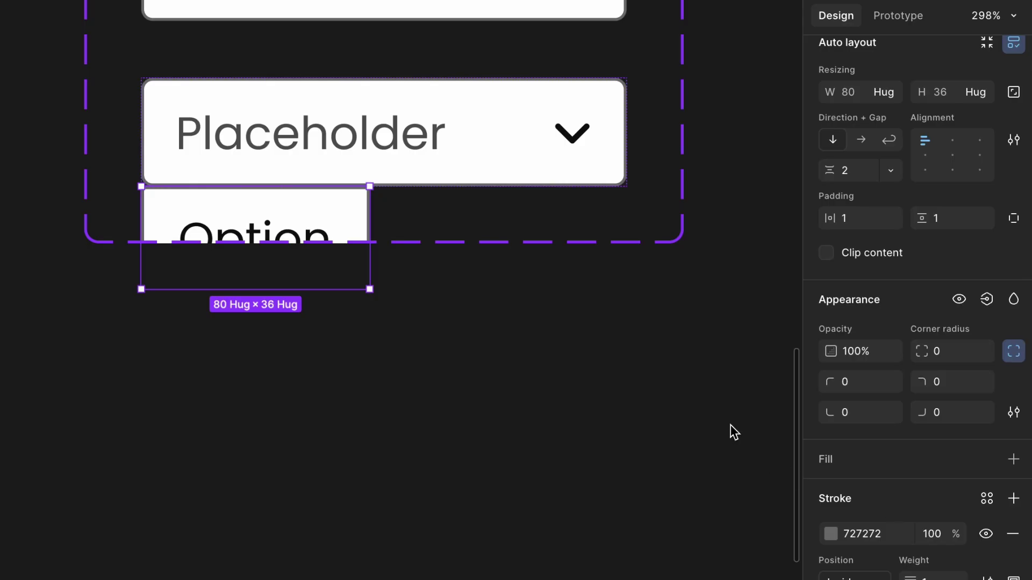
scroll(729, 433, up, 3)
scroll(549, 377, down, 3)
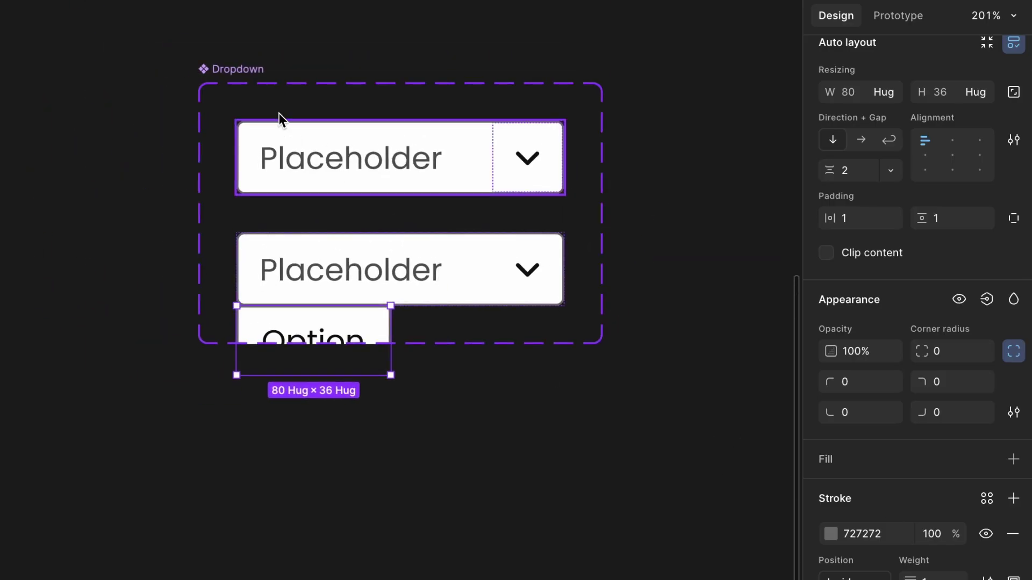
Drag the Dropdown variant set taller to reveal the Option frame
click(250, 70)
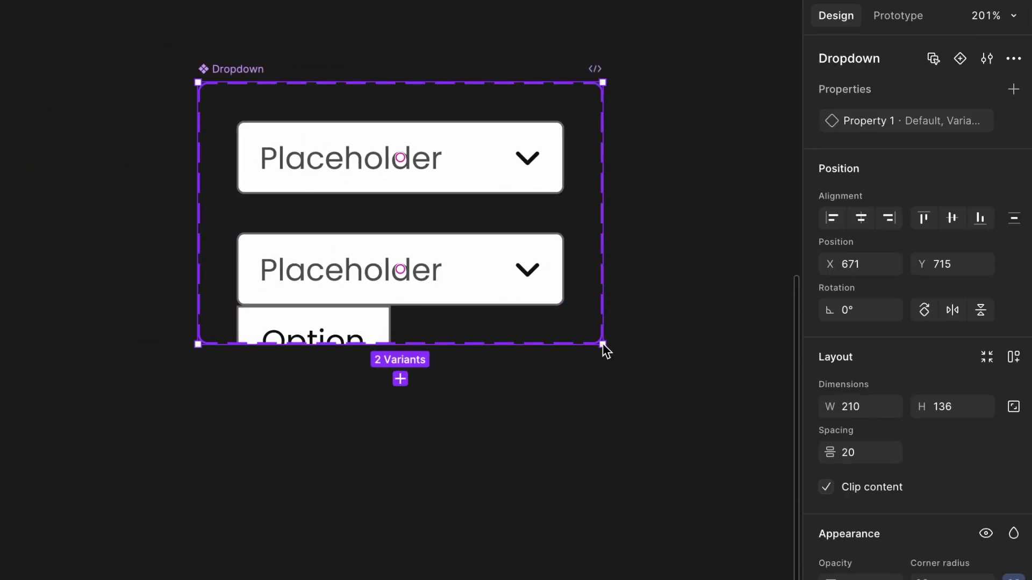
drag(603, 347, 653, 579)
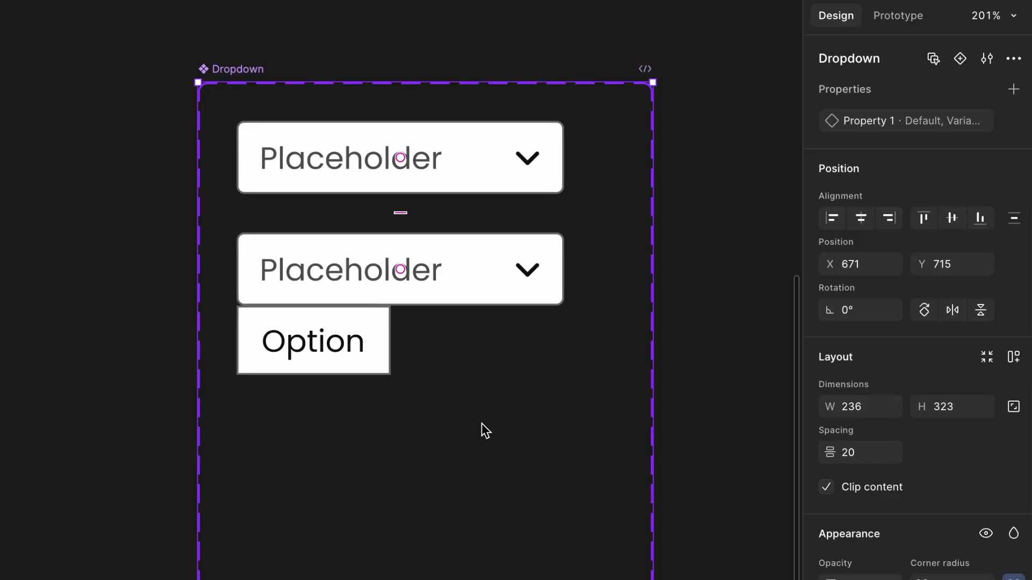
scroll(481, 423, down, 2)
scroll(482, 424, right, 2)
Round the Option frame's bottom-left and bottom-right corners to 4
click(322, 289)
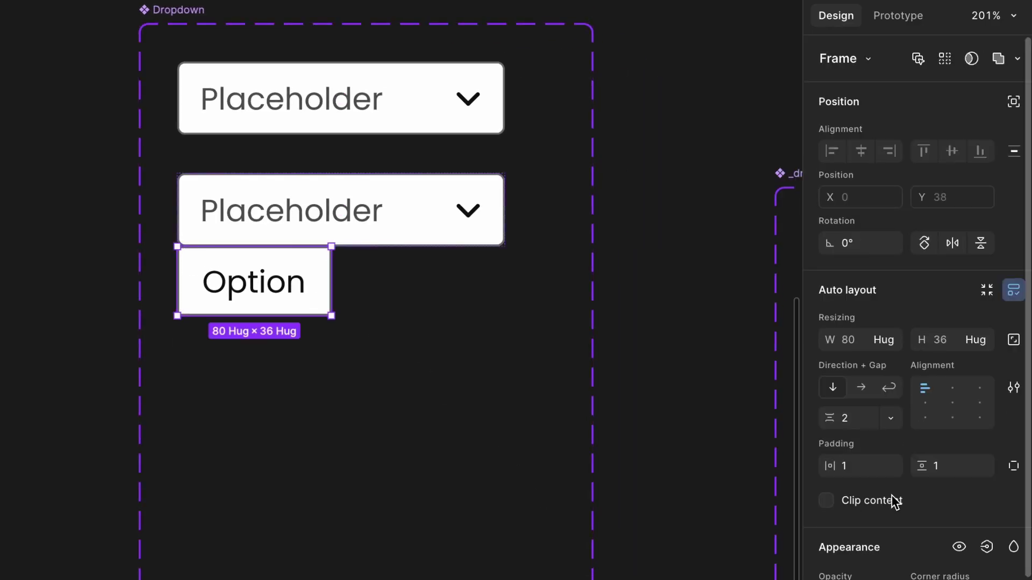
scroll(881, 540, down, 6)
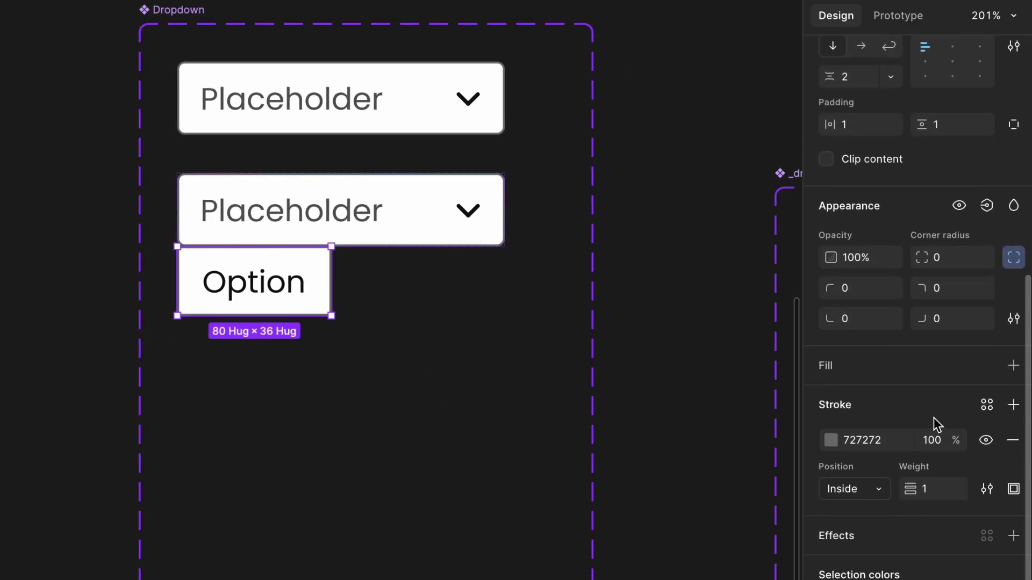
click(862, 322)
text(4)
click(935, 320)
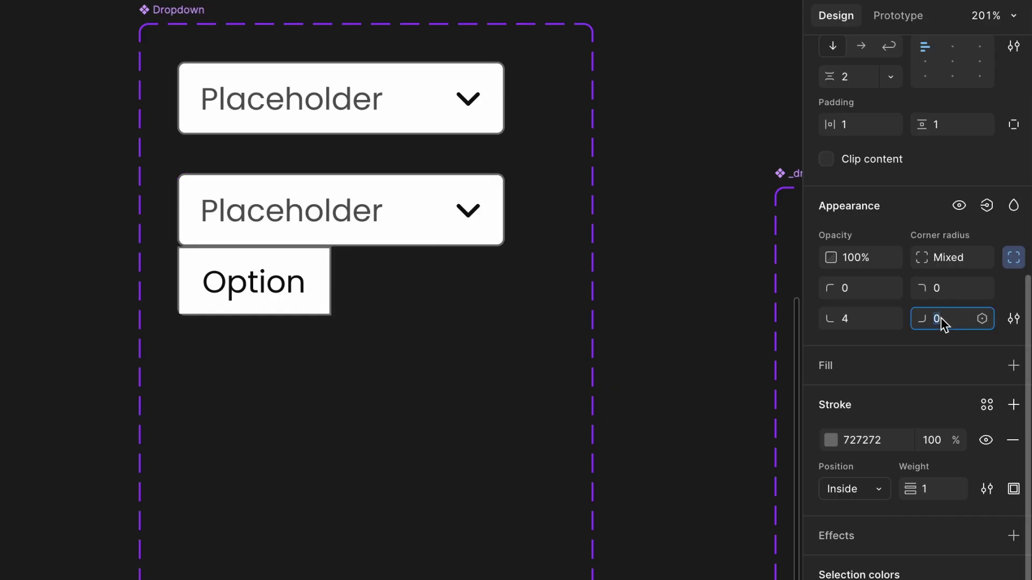
text(4)
key(Return)
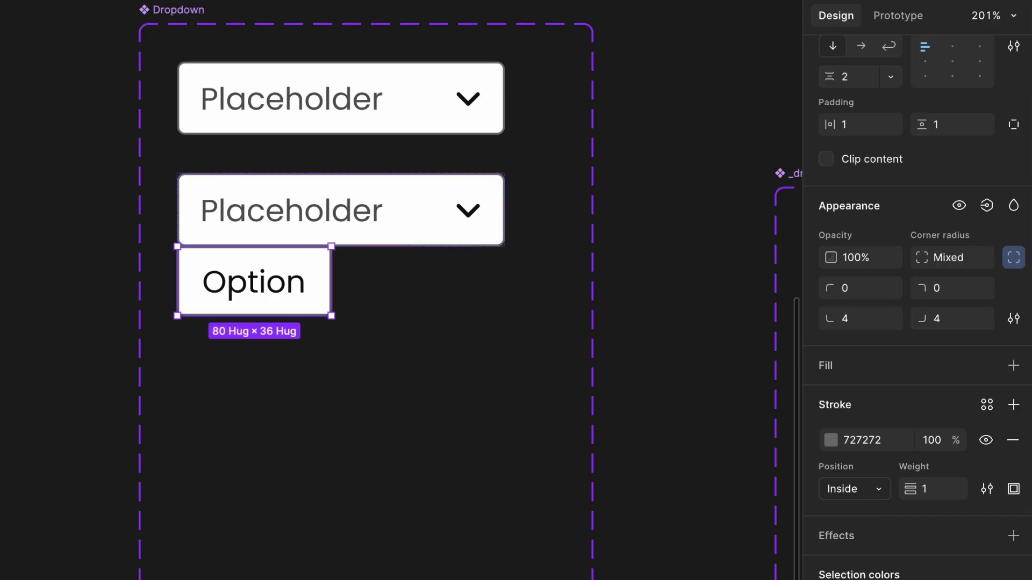
Duplicate the inner Option item with Ctrl+D until six Options are stacked
double_click(253, 282)
scroll(271, 220, up, 3)
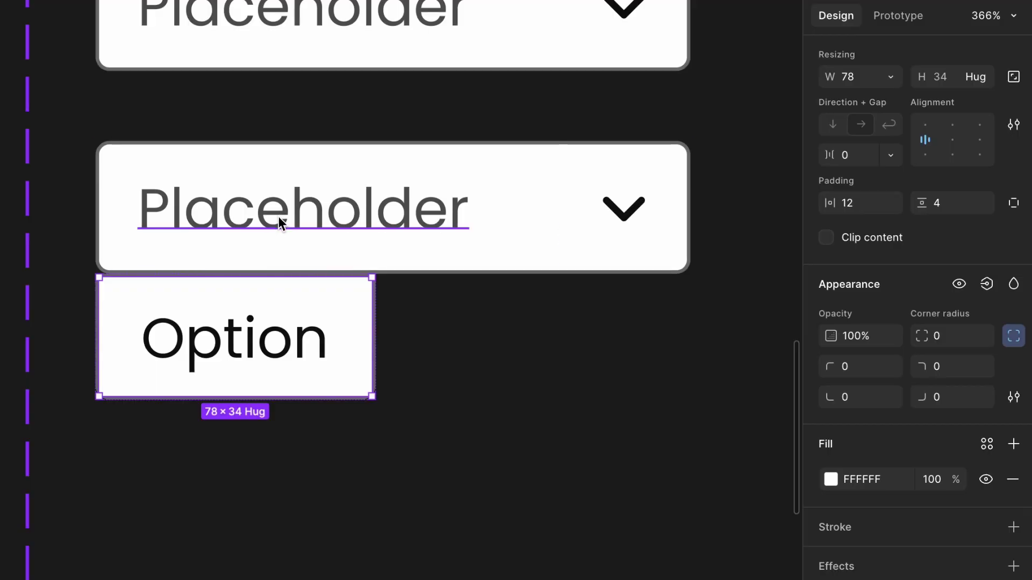
key(ctrl+d)
key(ctrl+d)
key(ctrl+d)
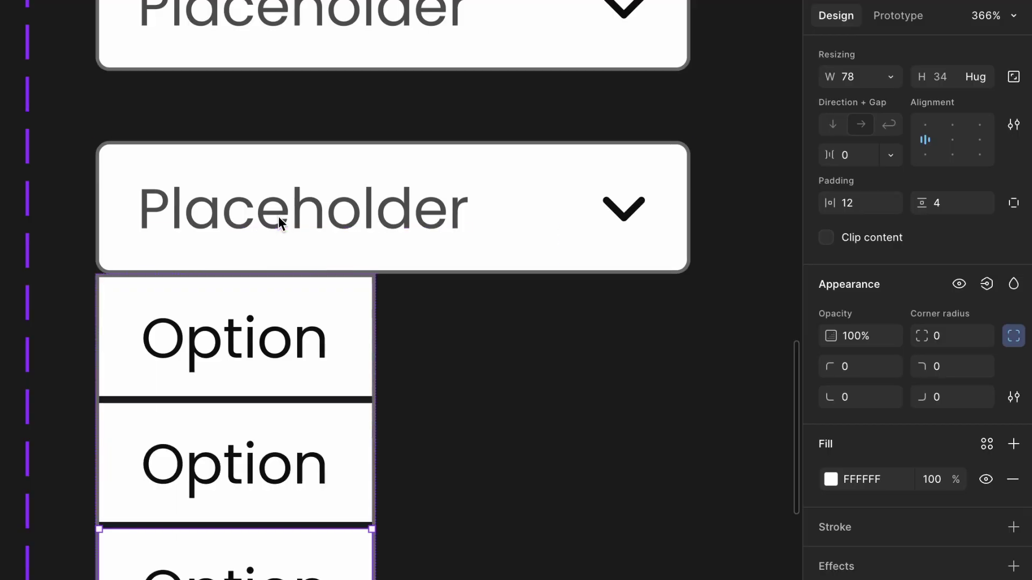
scroll(278, 217, down, 3)
scroll(278, 217, down, 3)
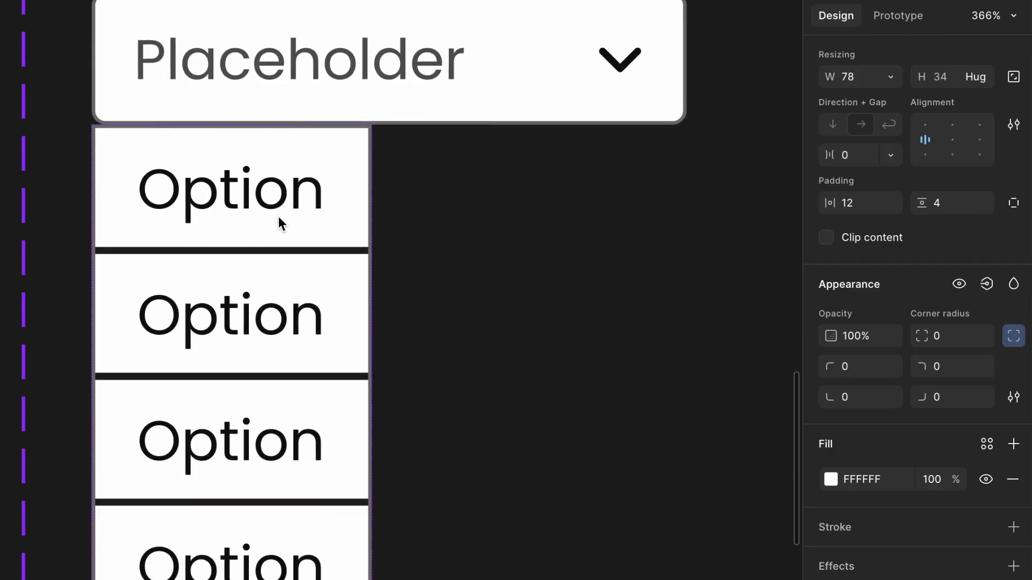
scroll(278, 217, down, 3)
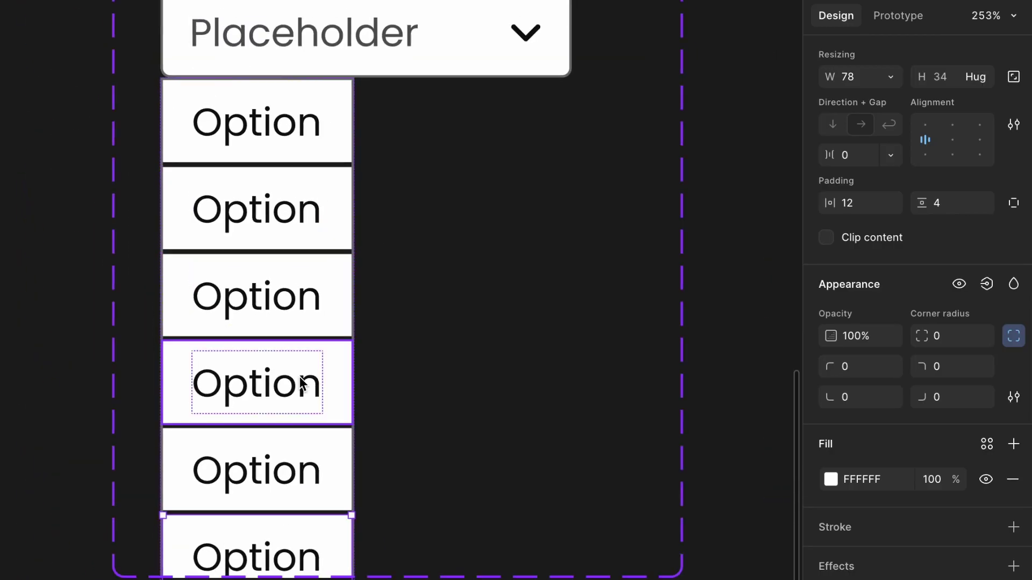
click(392, 248)
Select the frame holding the options and start renaming it, typing 'op'
key(ctrl+a)
key(shift+a)
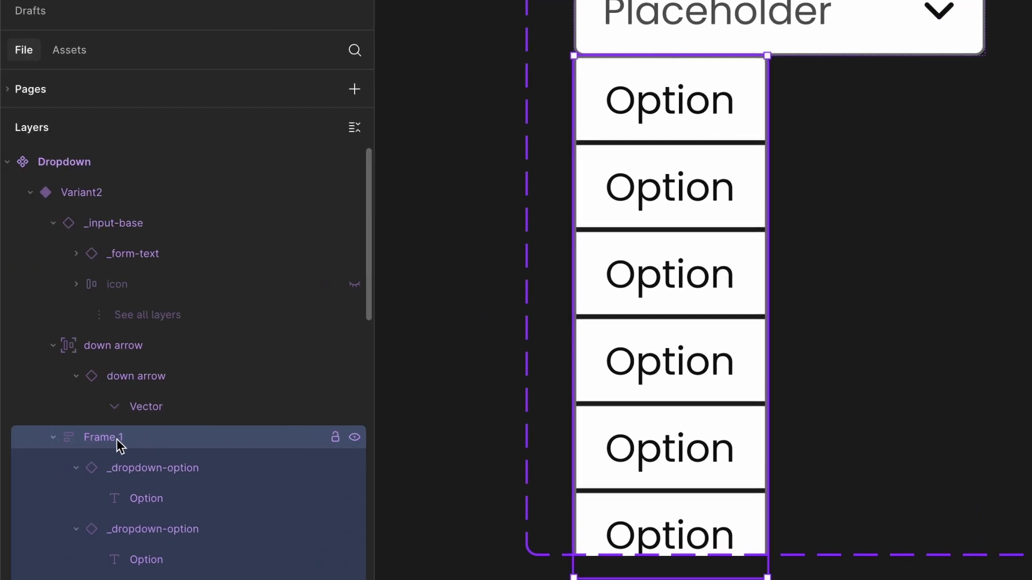
double_click(0, 464)
text(op)
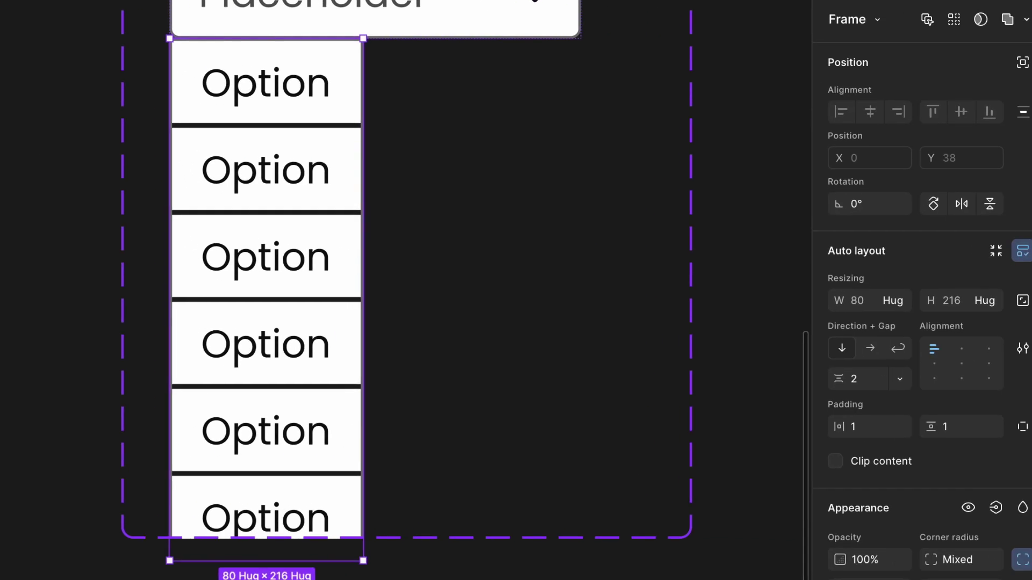
Give the options list a white FFFFFF fill and set its width to Fill container
scroll(855, 446, down, 4)
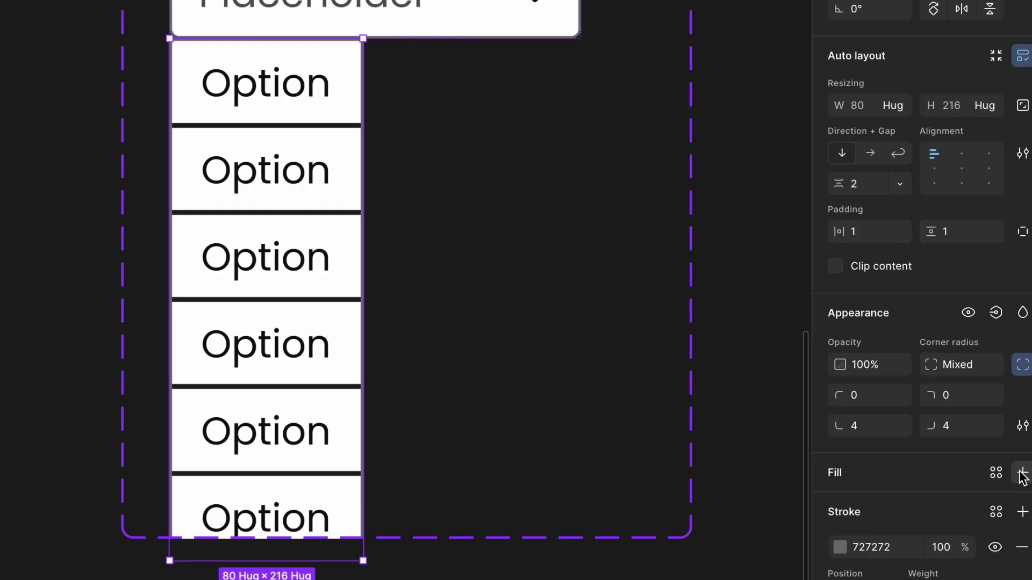
click(1023, 473)
click(928, 295)
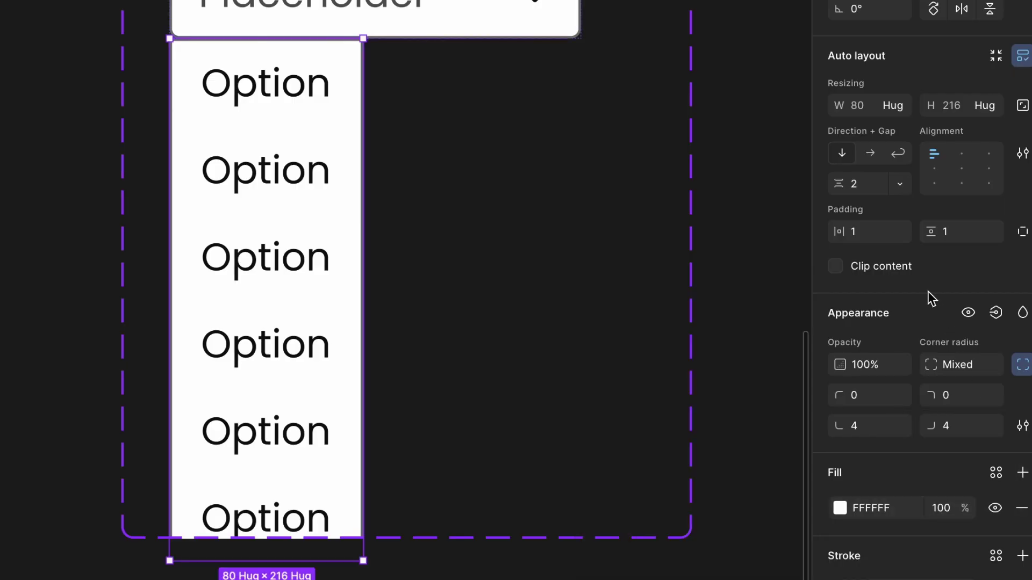
click(901, 105)
click(902, 132)
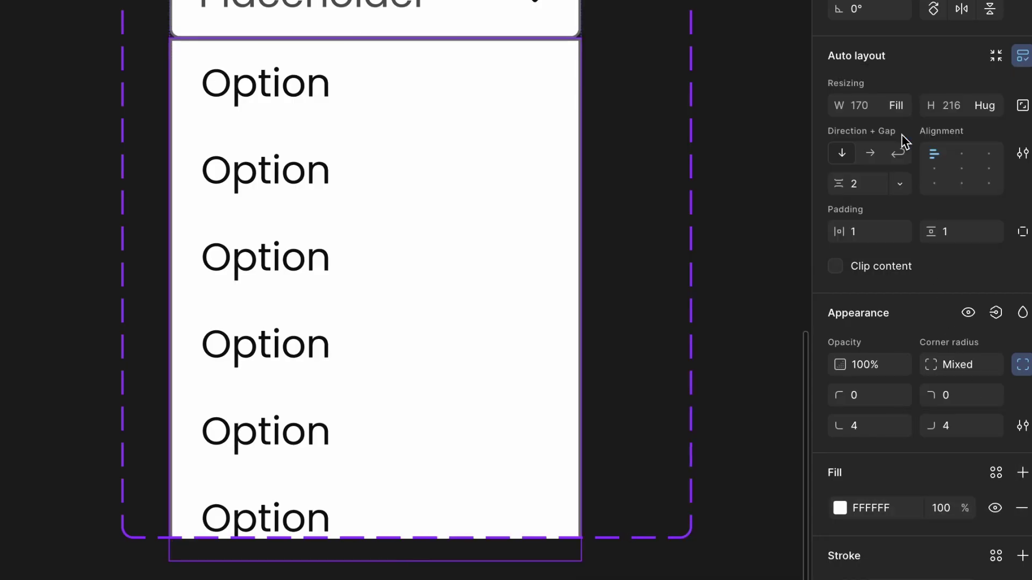
Set all six Option rows' width to Fill container so each spans 168
click(258, 86)
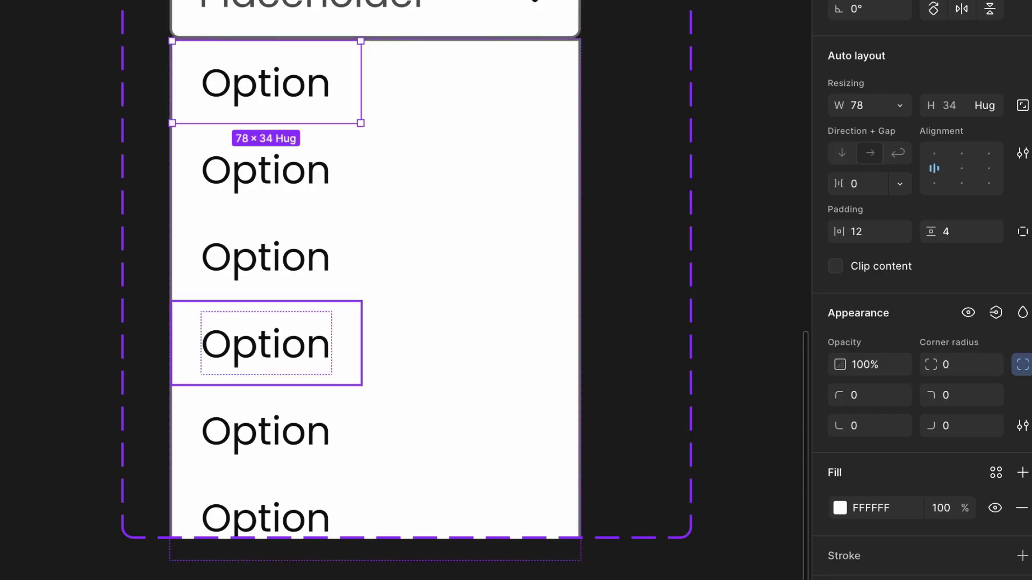
key(ctrl+a)
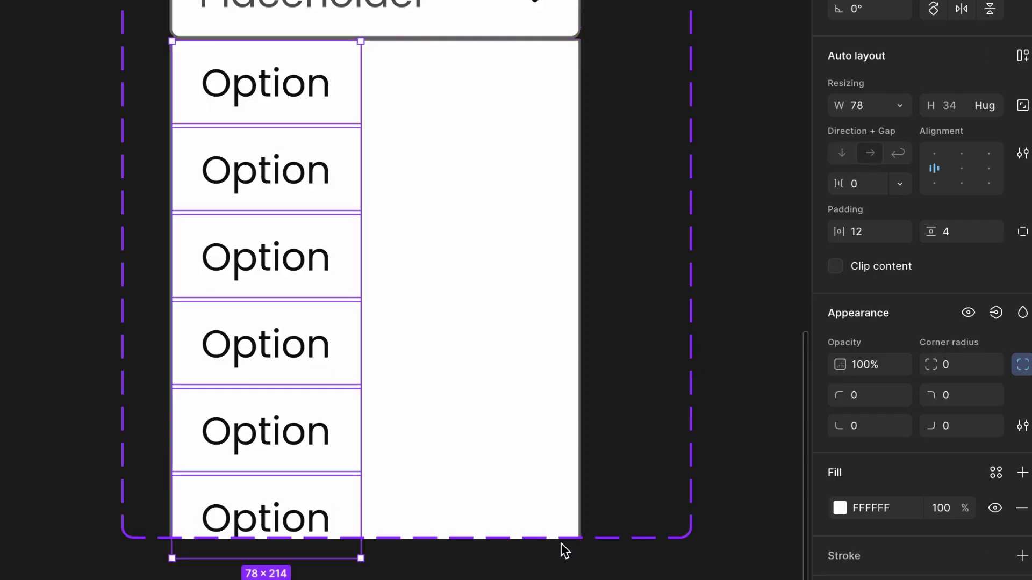
click(909, 107)
click(914, 151)
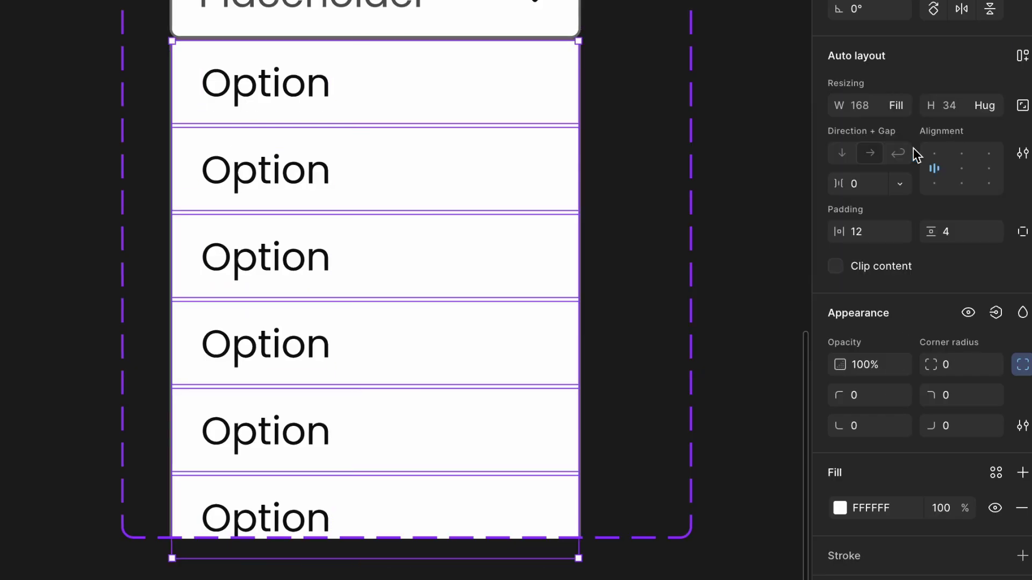
click(699, 174)
scroll(565, 32, up, 5)
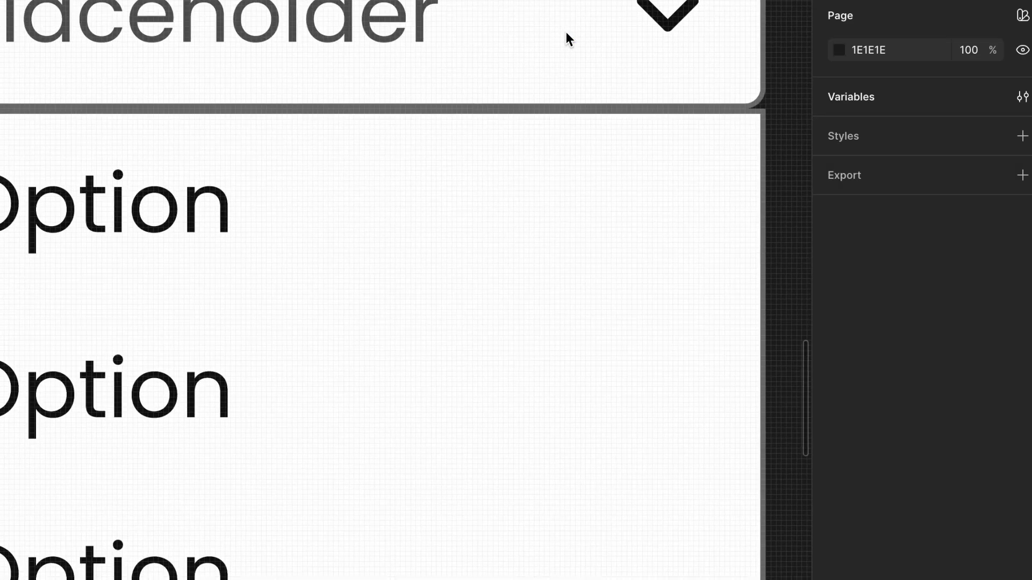
Inspect the stroke sides choices on the options list frame, leaving them unchanged
scroll(572, 79, down, 5)
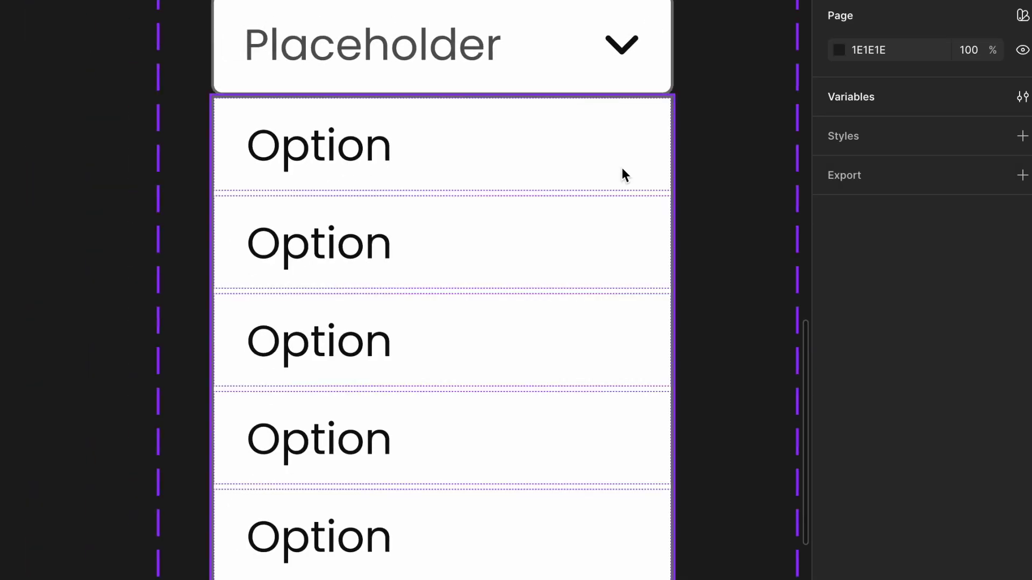
click(623, 175)
scroll(969, 354, down, 5)
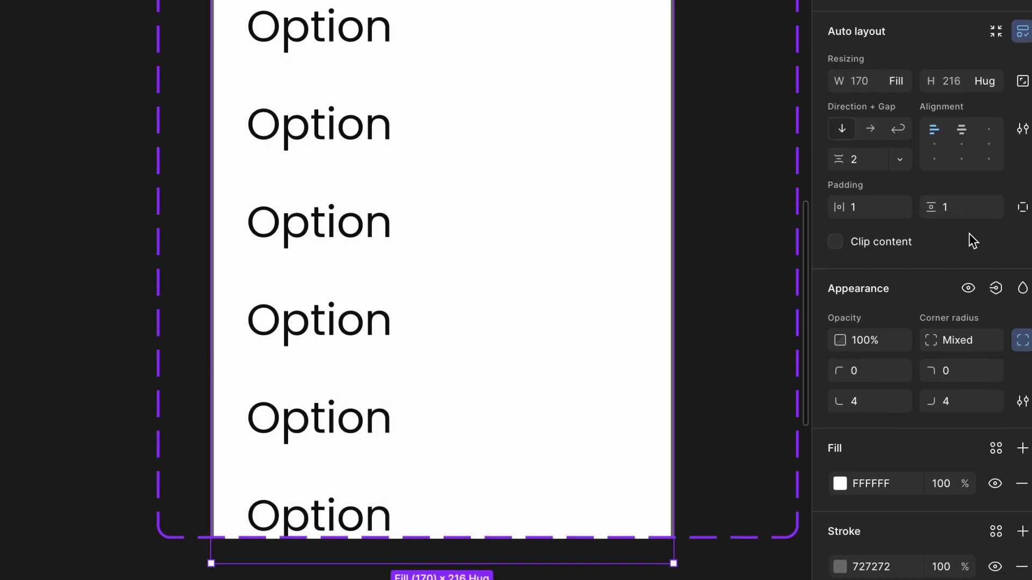
scroll(973, 240, down, 1)
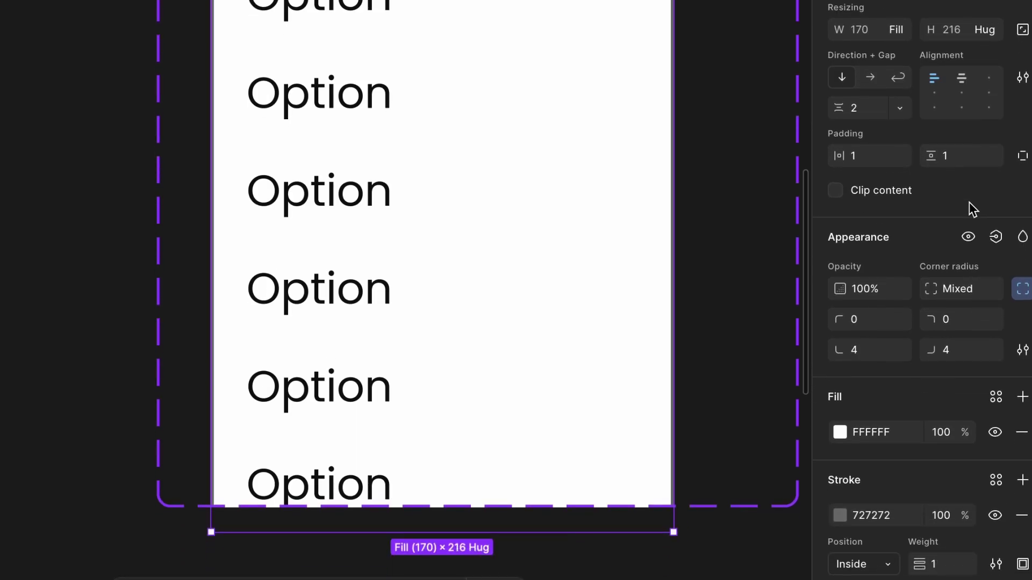
scroll(973, 210, down, 5)
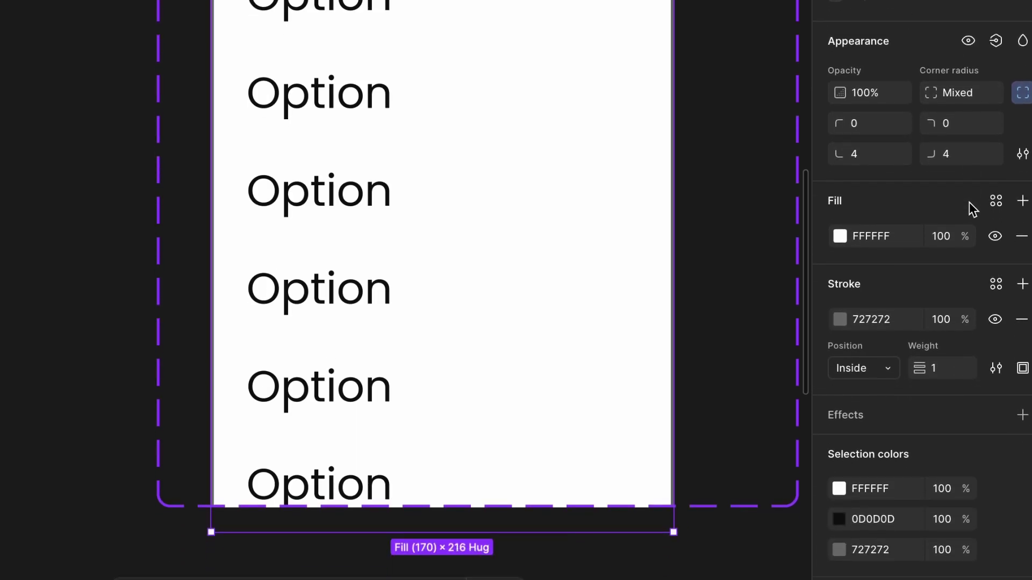
click(1023, 367)
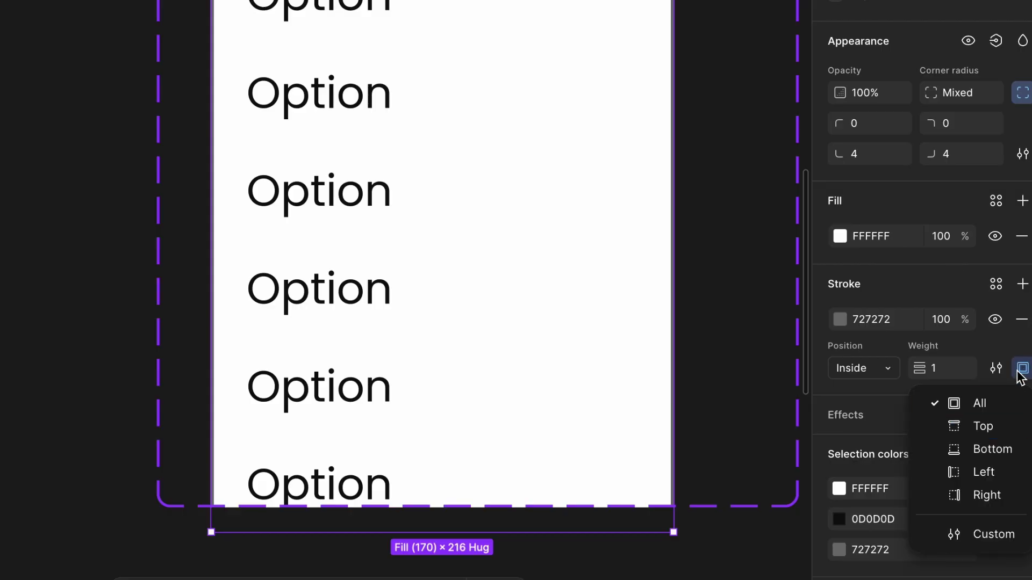
click(1021, 368)
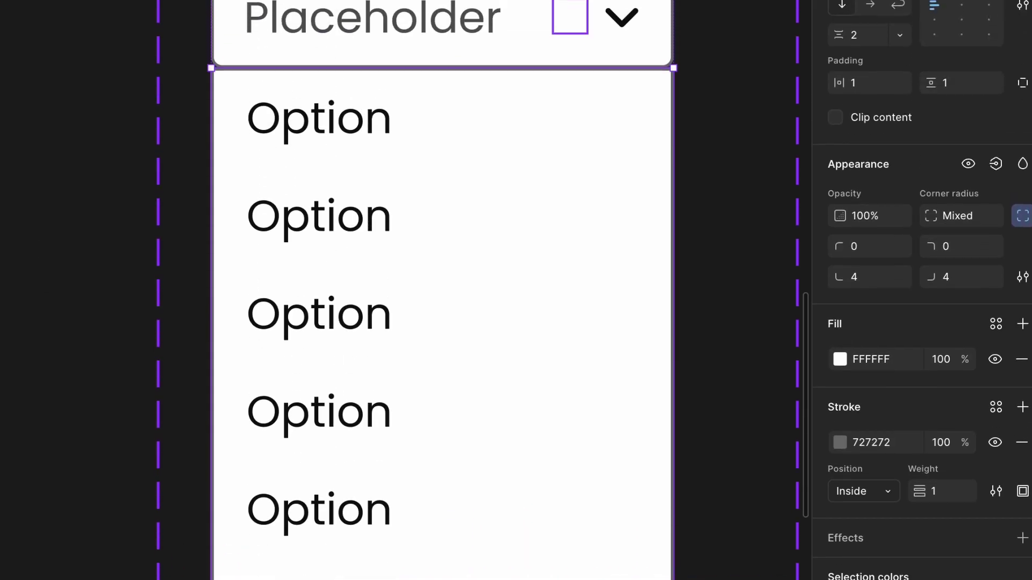
Set the open dropdown variant's auto layout gap to -1 so header and list overlap
click(441, 70)
scroll(888, 188, up, 4)
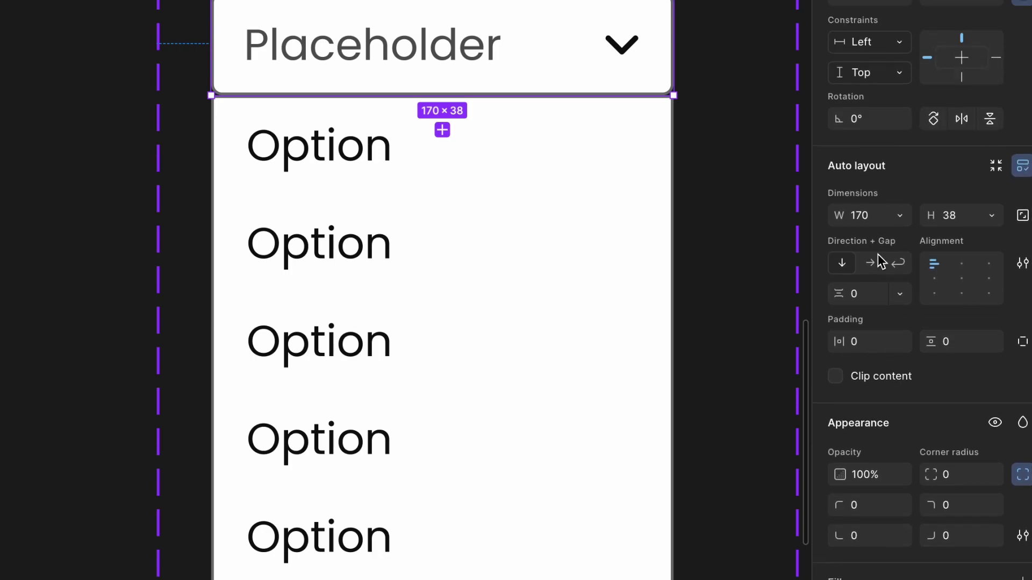
click(875, 295)
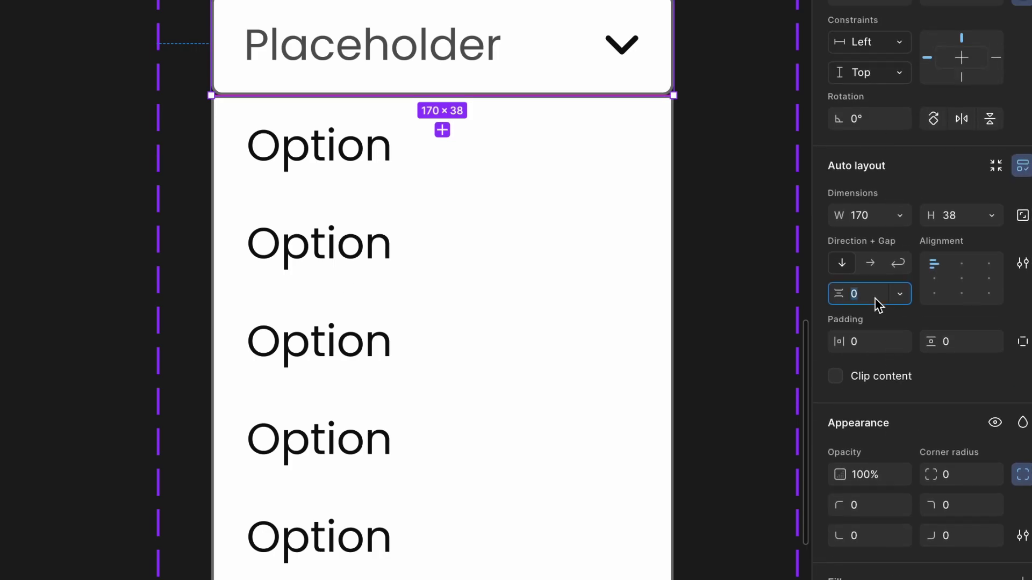
click(691, 92)
scroll(611, 73, up, 3)
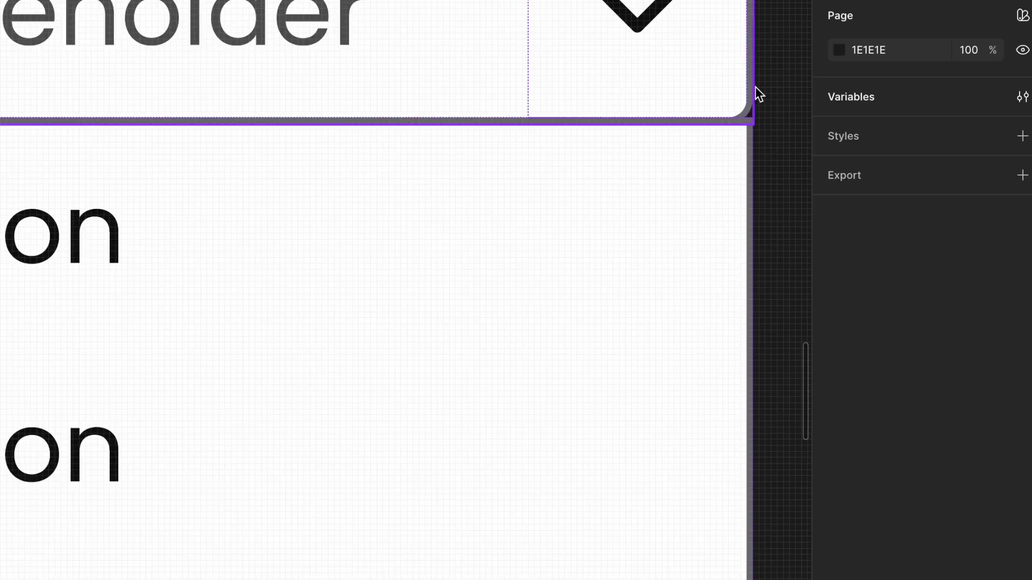
scroll(755, 86, down, 1)
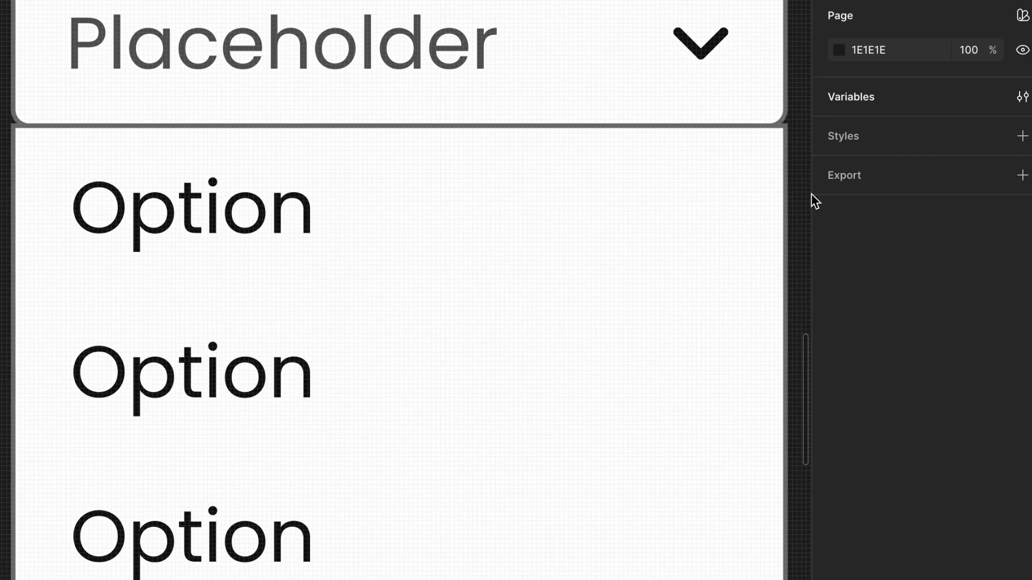
scroll(734, 279, down, 1)
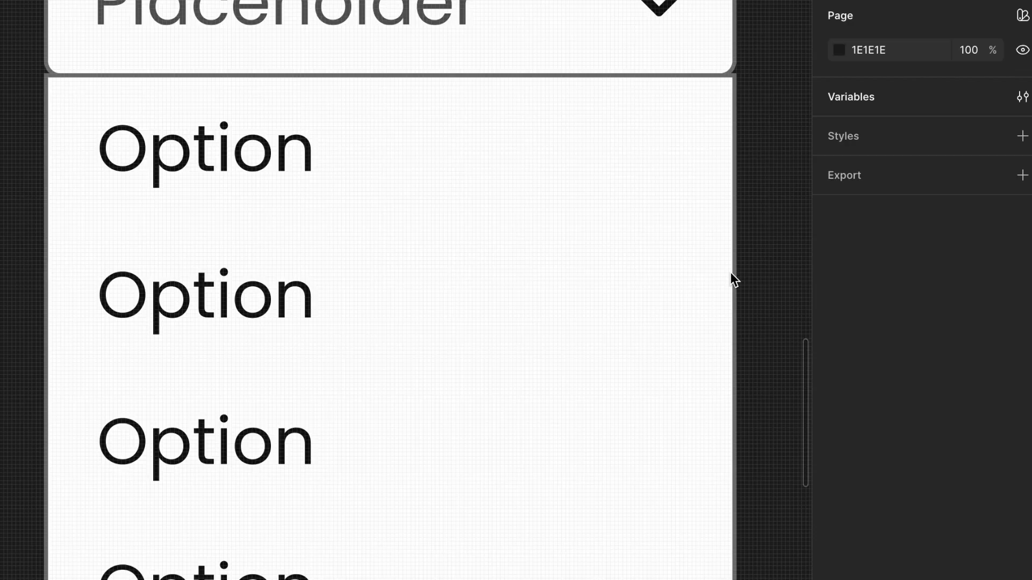
Rename Property 1 to Options and set the closed variant's value to False
scroll(731, 274, down, 5)
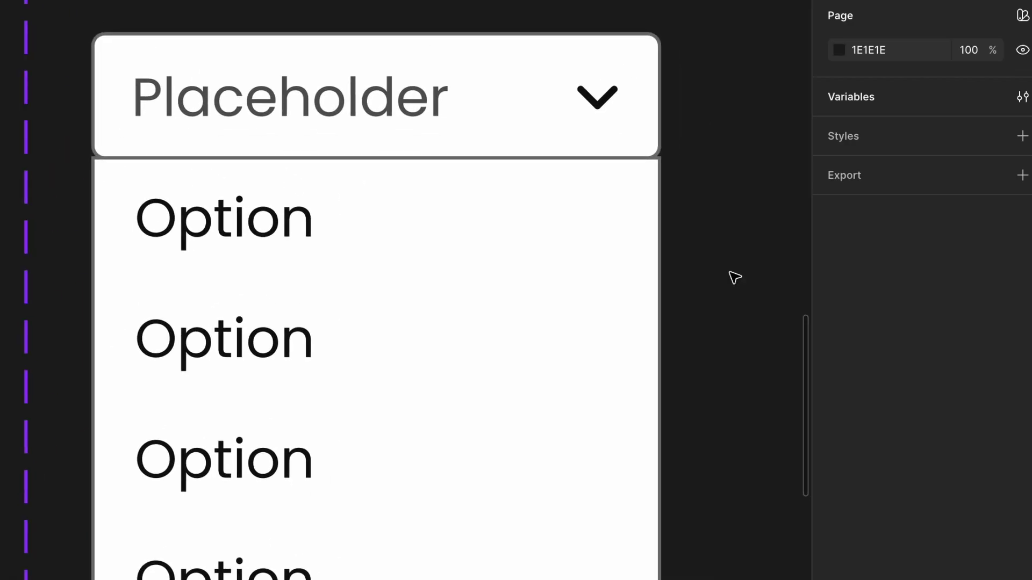
scroll(729, 272, down, 1)
click(559, 105)
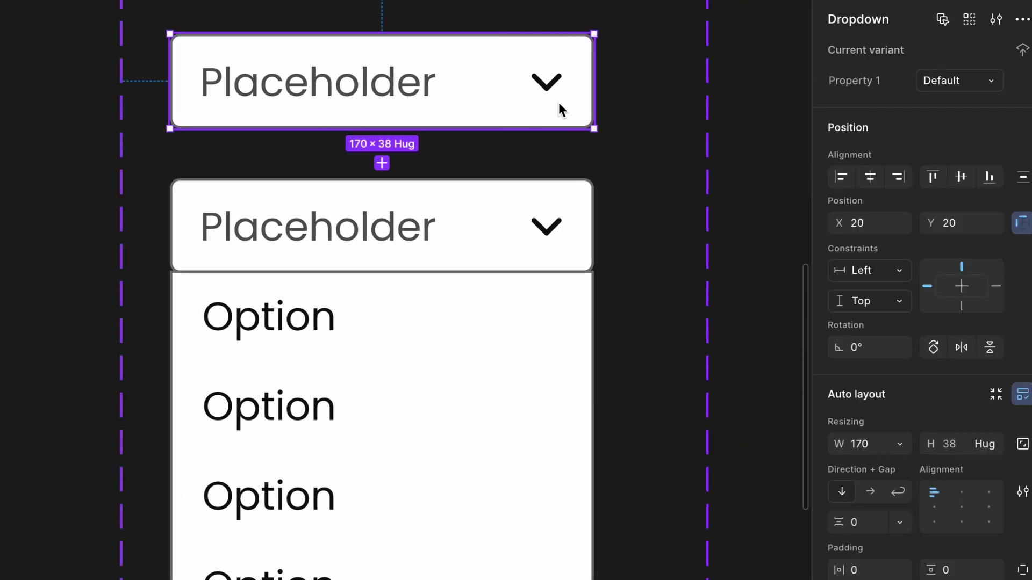
double_click(879, 81)
text(Options)
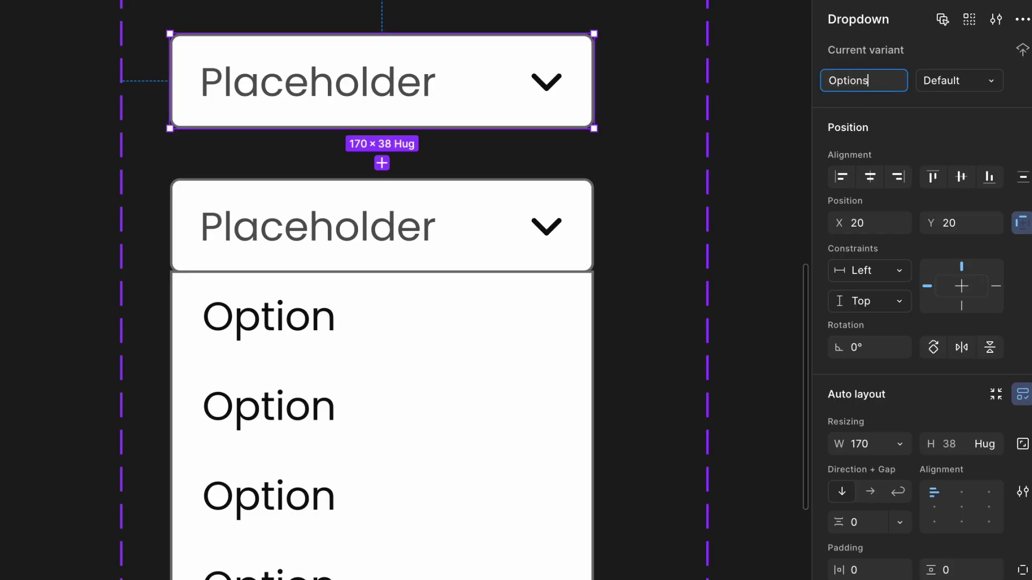
key(Return)
double_click(966, 87)
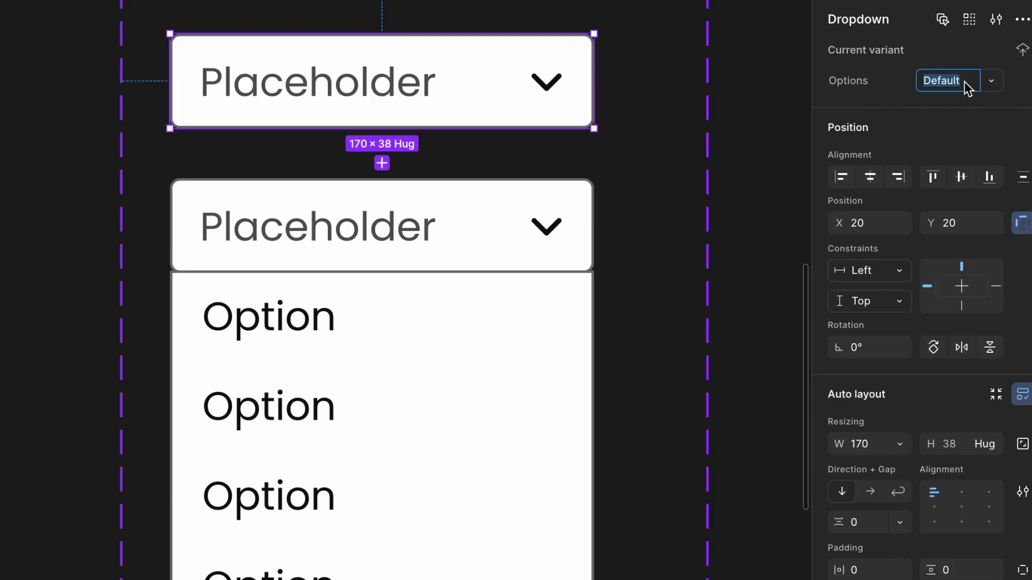
text(False)
key(Return)
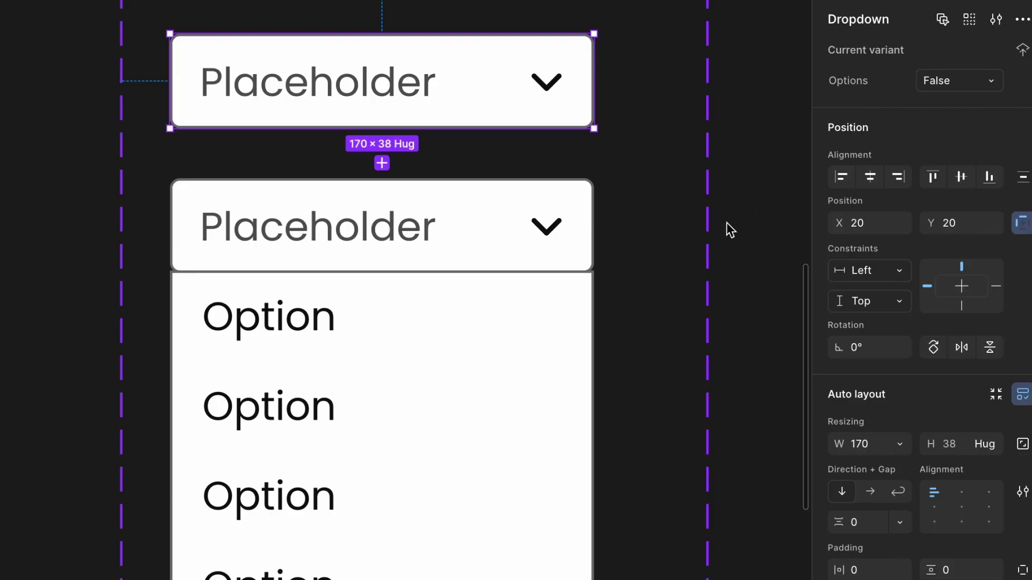
Set the open dropdown variant's Options value to True
click(582, 247)
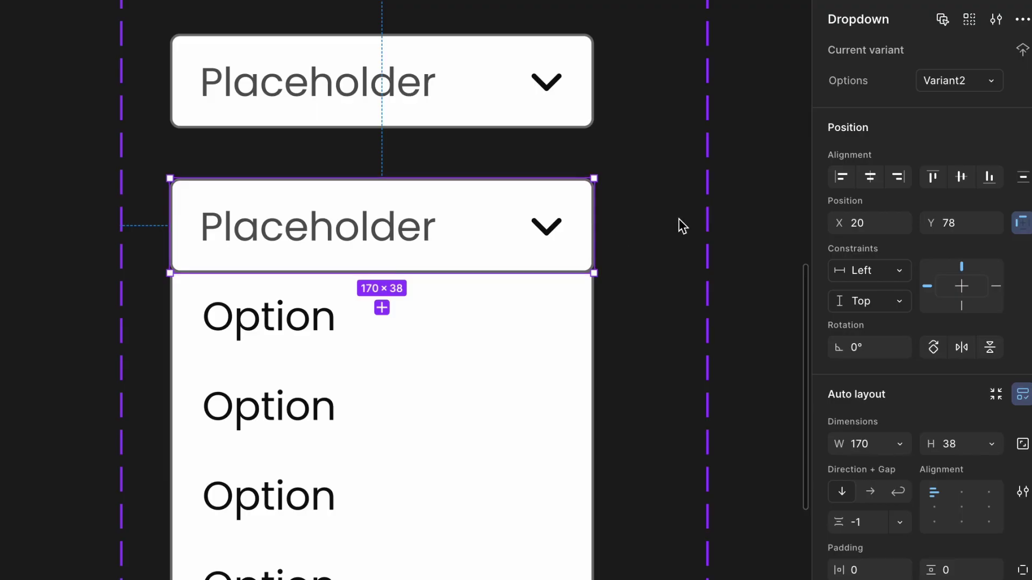
double_click(956, 83)
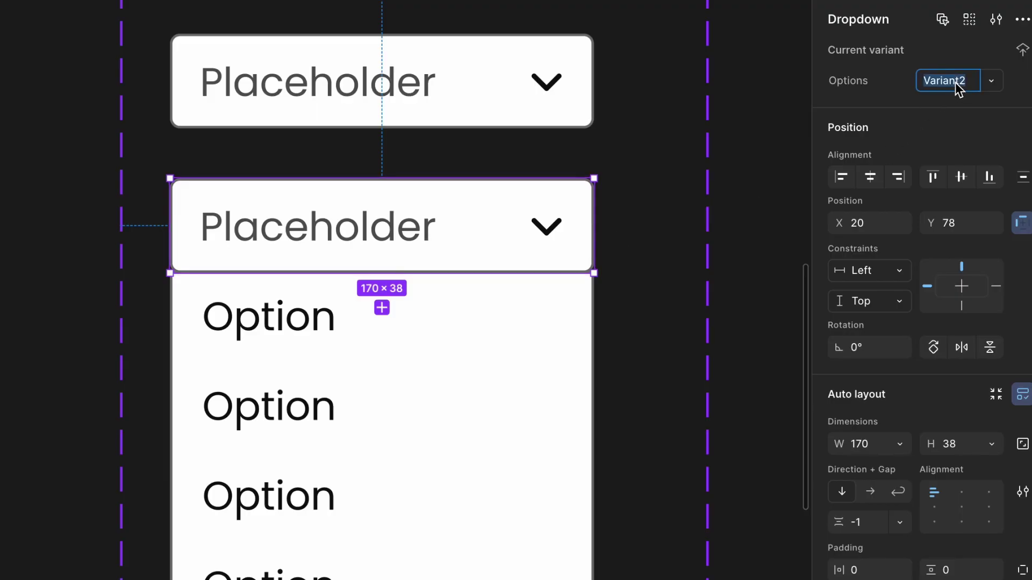
text(True)
key(Return)
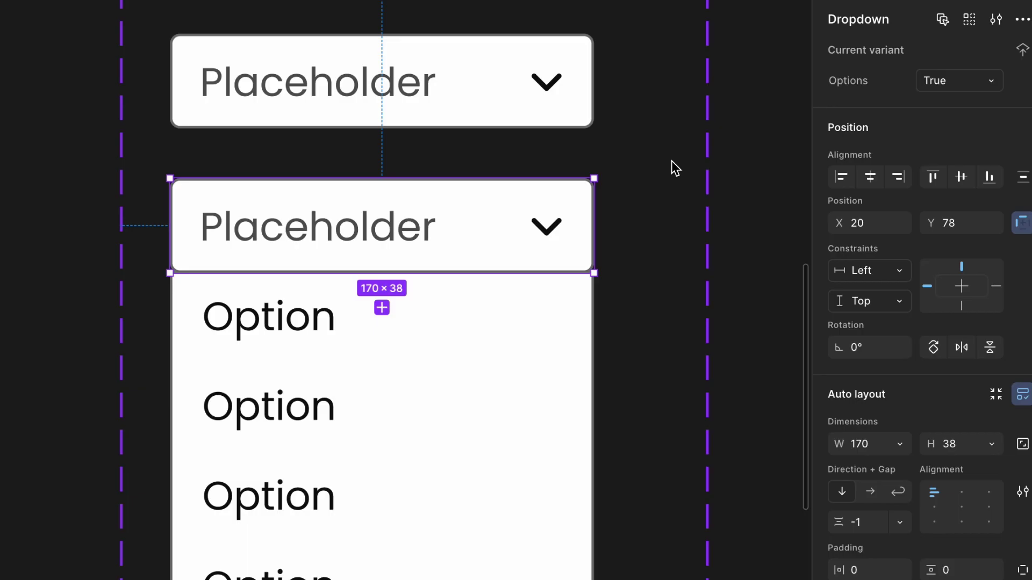
In Prototype, link a click on the closed dropdown to the open variant
scroll(672, 161, down, 3)
scroll(672, 161, right, 3)
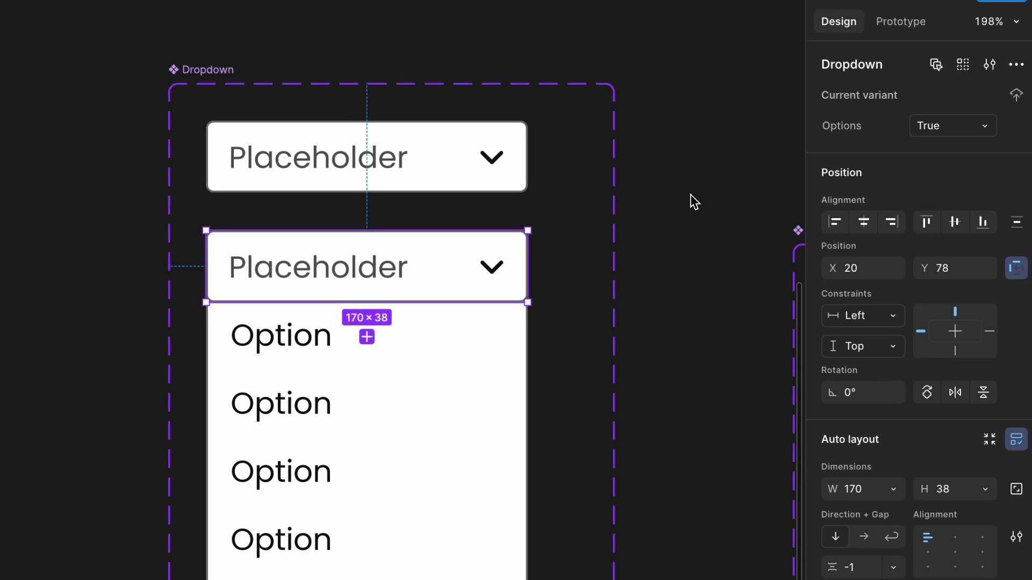
click(698, 156)
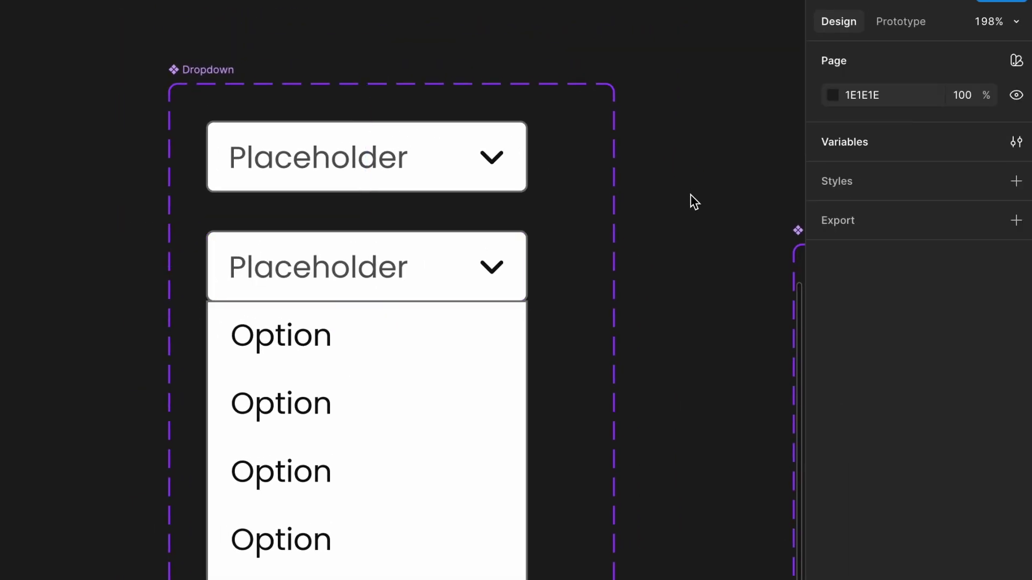
click(880, 25)
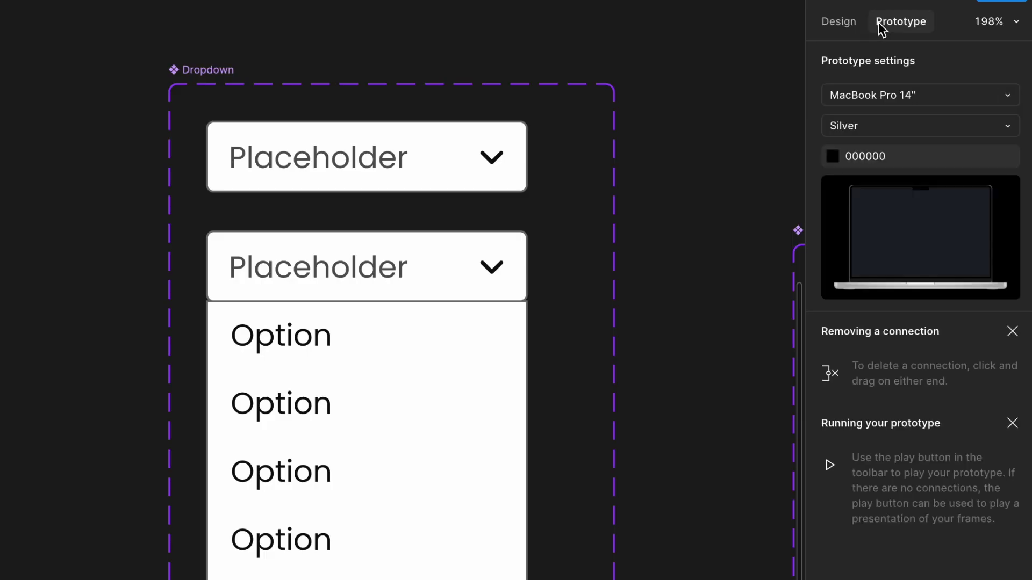
click(513, 155)
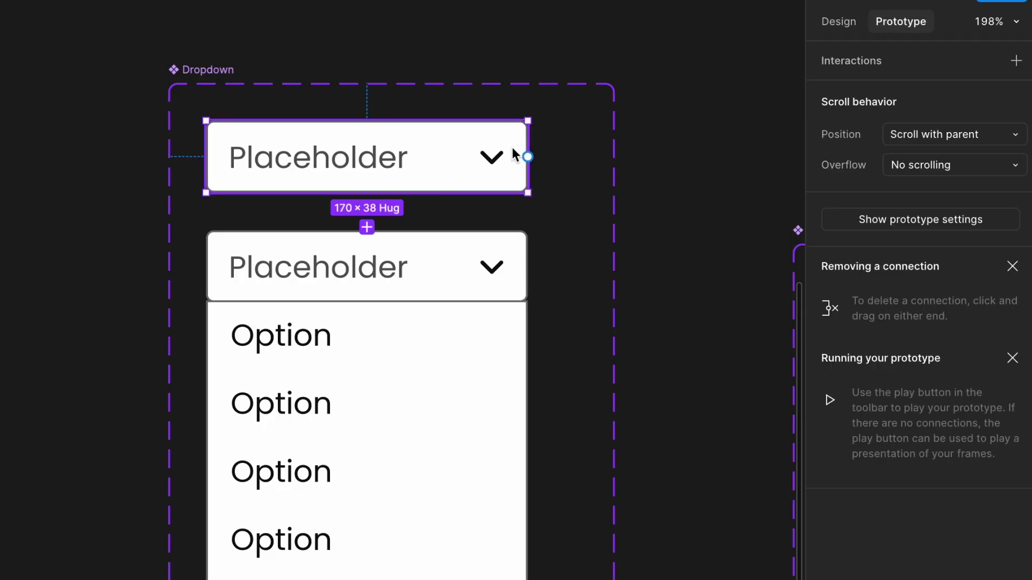
drag(528, 157, 451, 235)
key(Escape)
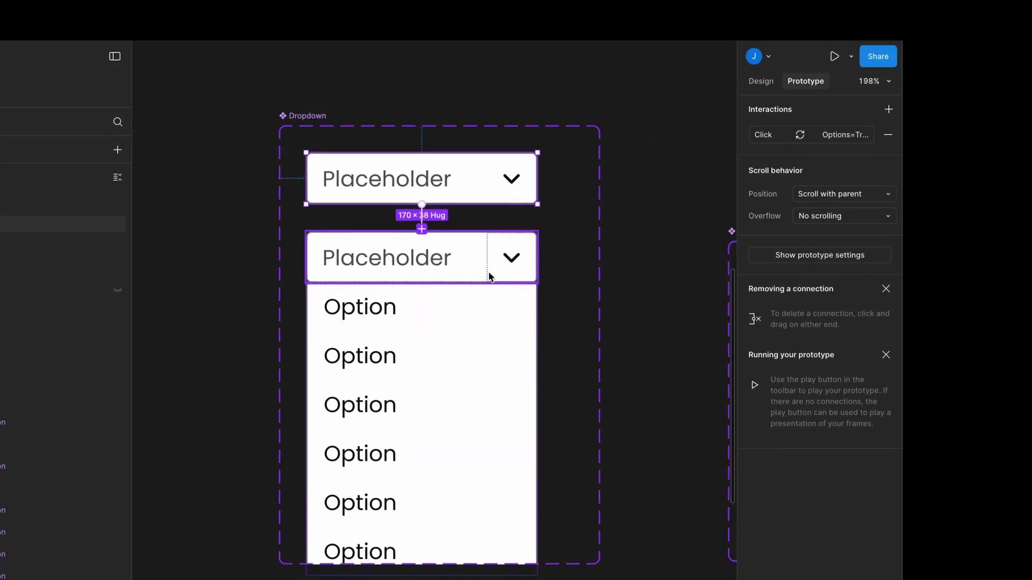
Link the open dropdown's header to change instantly back to Options=False on click
click(443, 294)
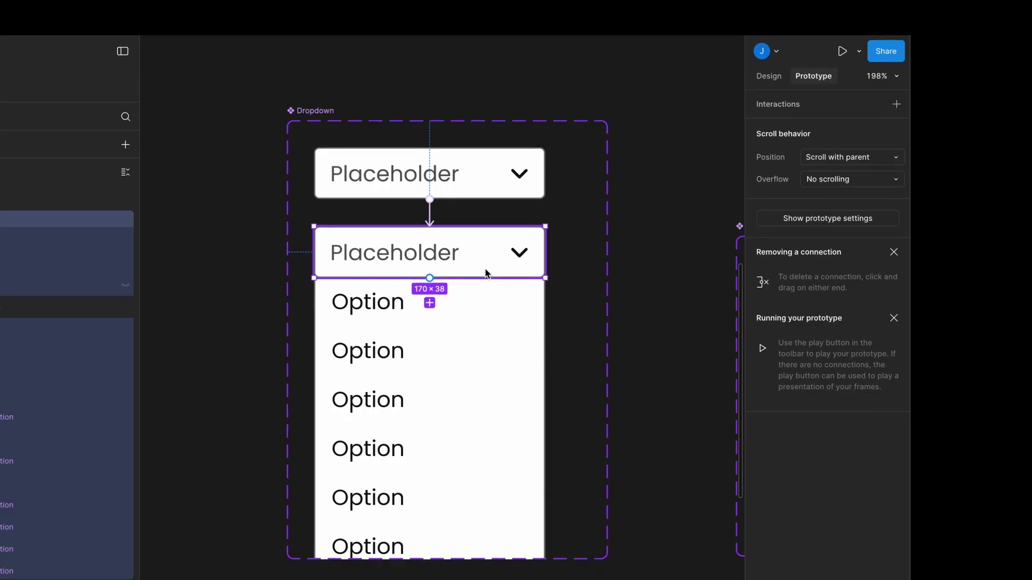
click(472, 230)
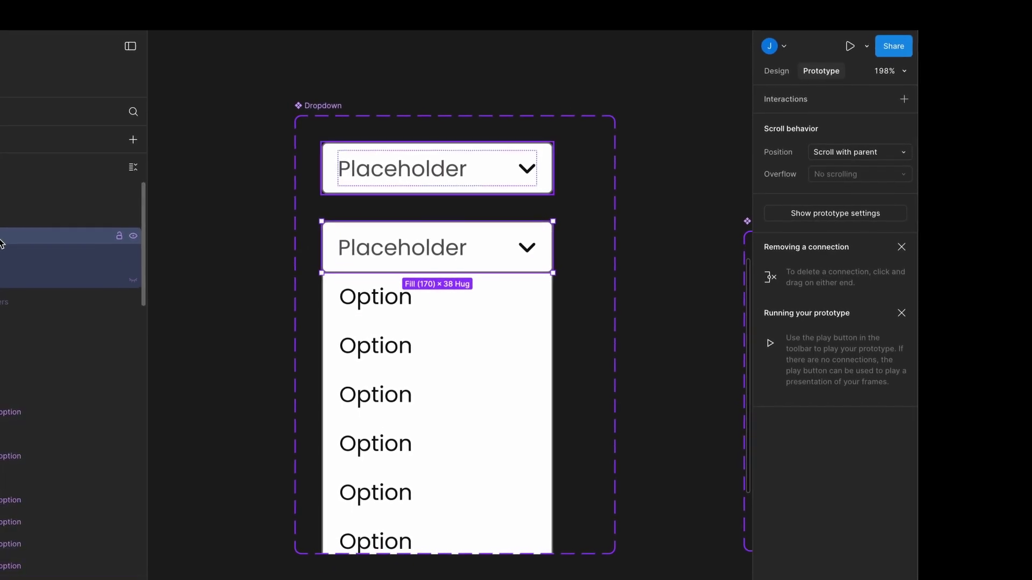
drag(441, 218, 457, 186)
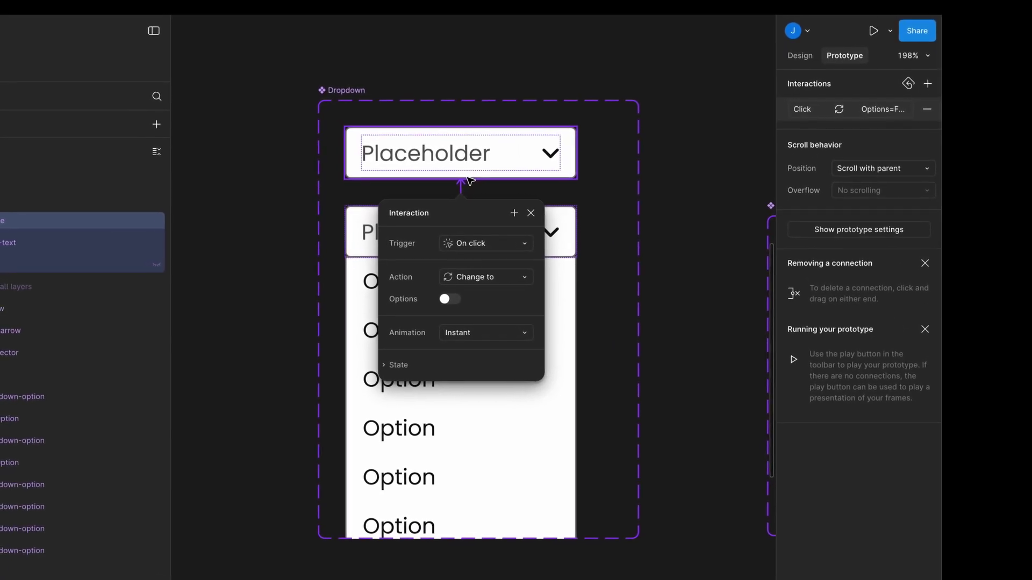
click(535, 210)
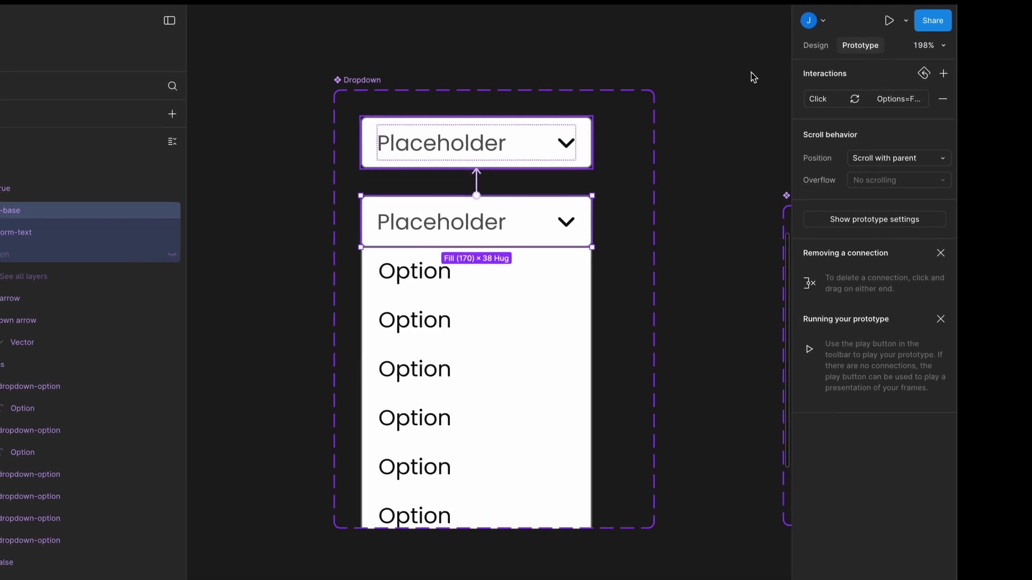
click(710, 86)
click(591, 139)
Return to Design and review the closed Dropdown variant's properties
click(819, 43)
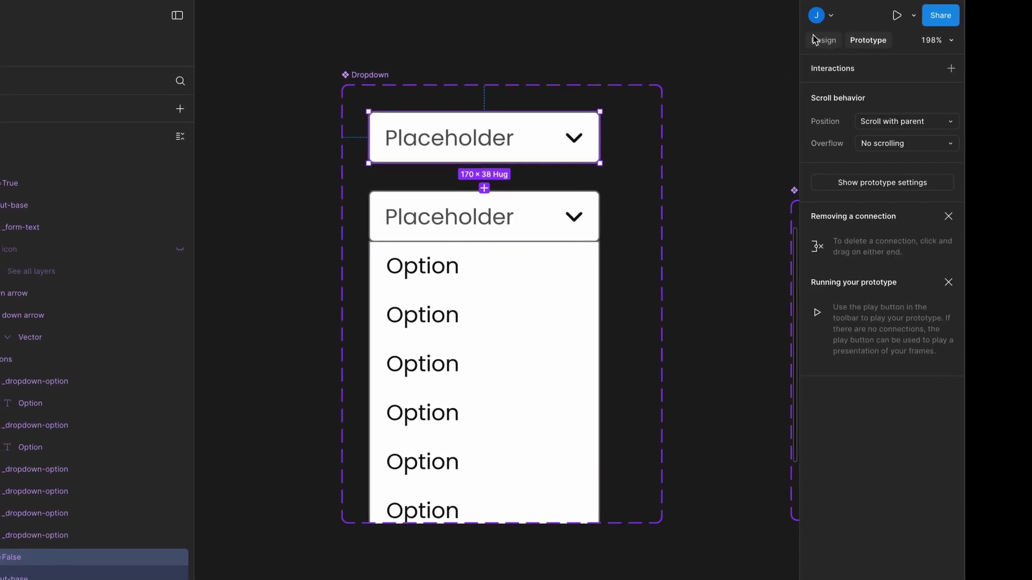
click(676, 99)
click(574, 151)
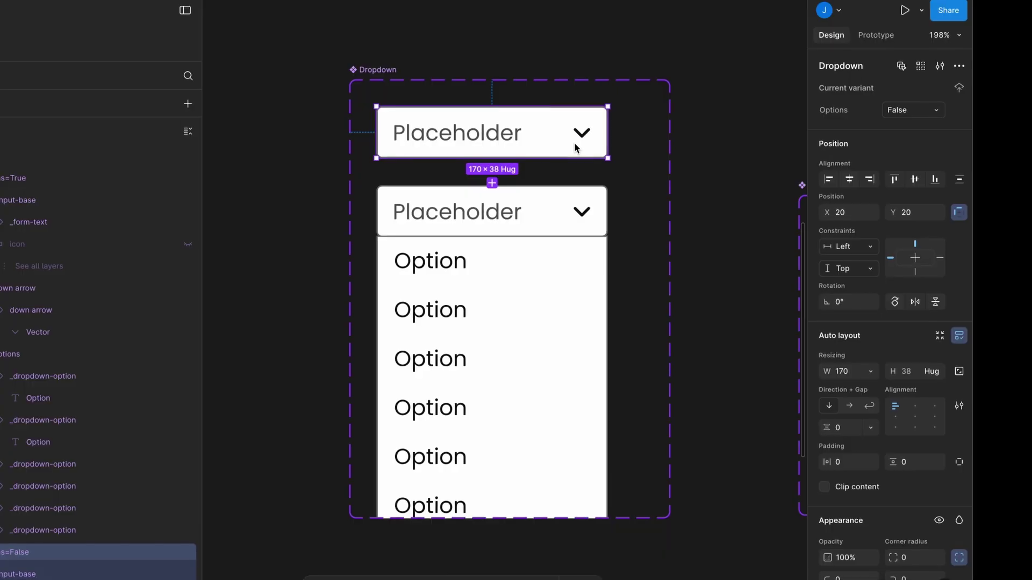
scroll(573, 150, down, 3)
scroll(580, 145, down, 3)
scroll(583, 137, right, 10)
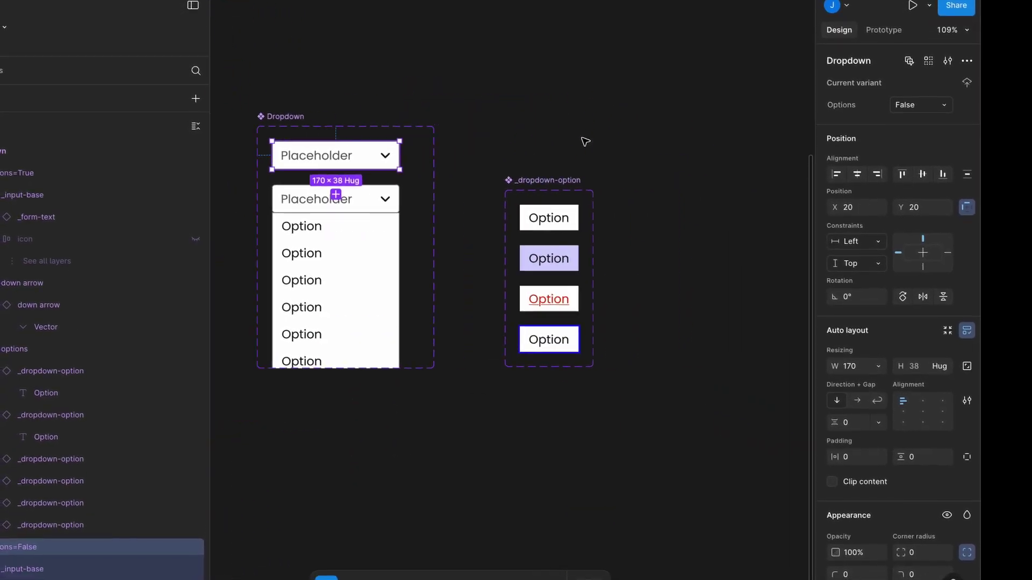
click(543, 164)
scroll(543, 158, up, 3)
Add a MacBook Pro 14" frame with the F frame tool
key(f)
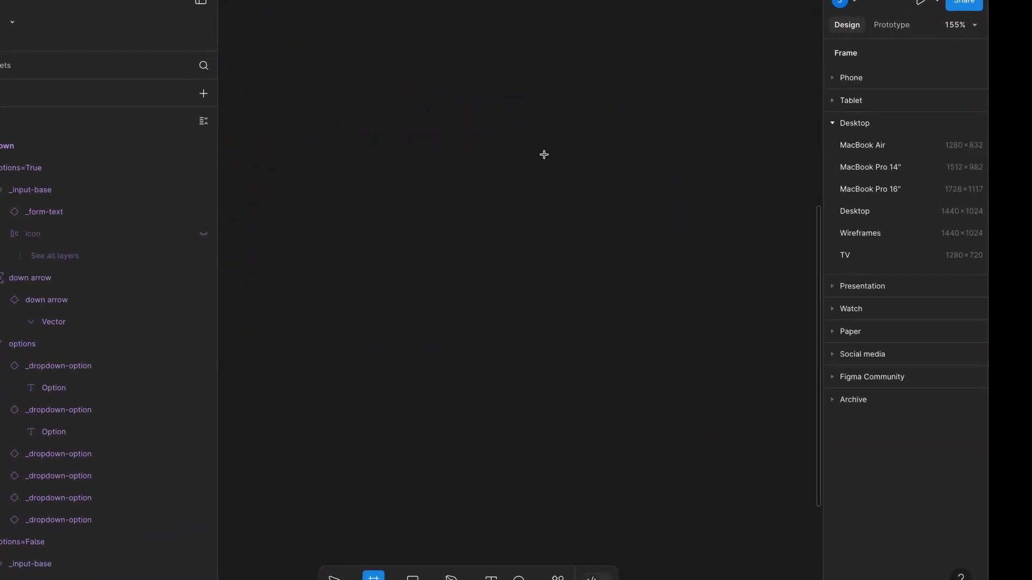
click(874, 164)
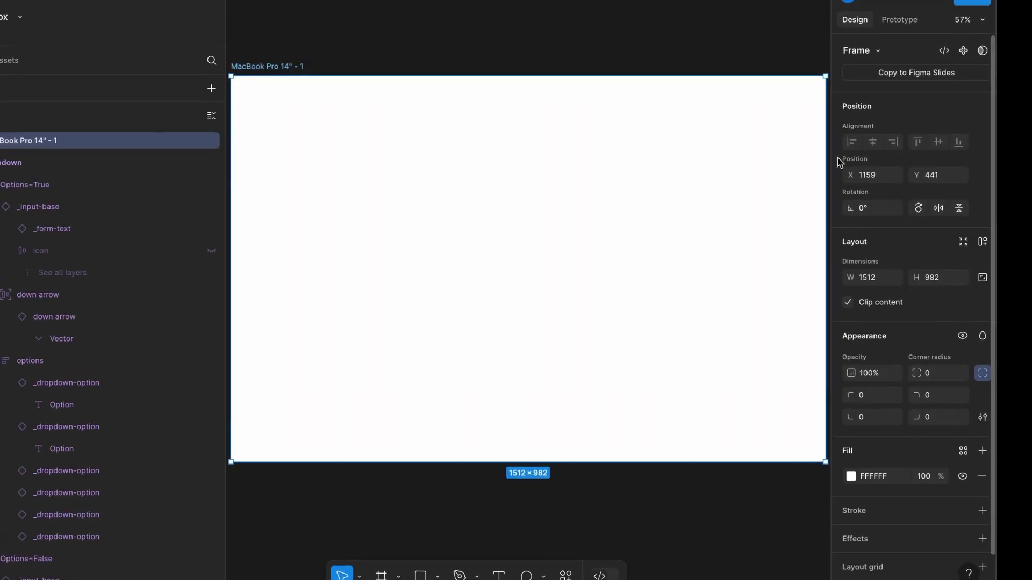
click(516, 57)
Paste a Dropdown instance into the MacBook frame and move it toward the centre
scroll(503, 110, up, 3)
click(504, 110)
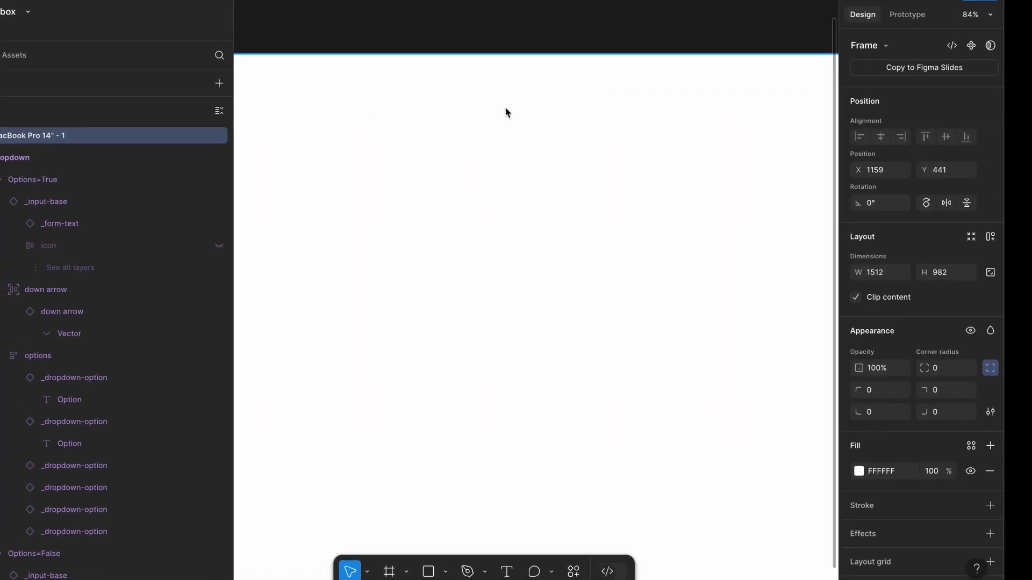
key(ctrl+v)
scroll(452, 113, left, 3)
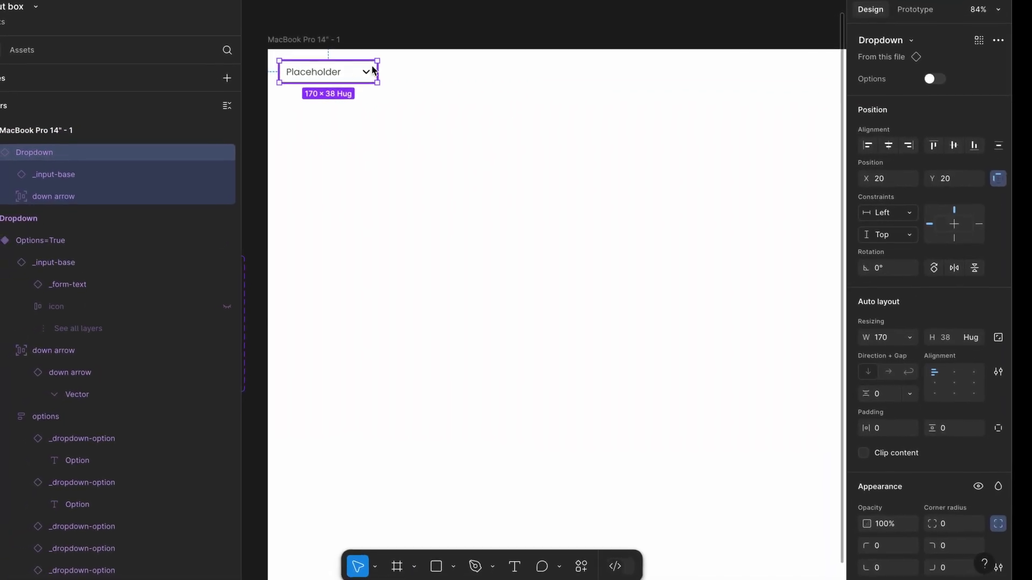
drag(333, 70, 643, 224)
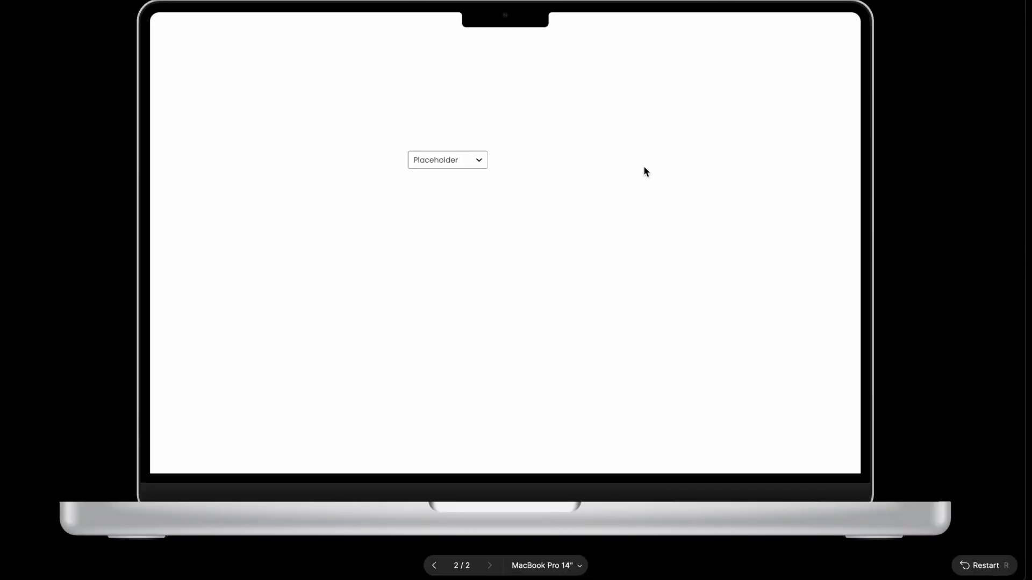
click(480, 162)
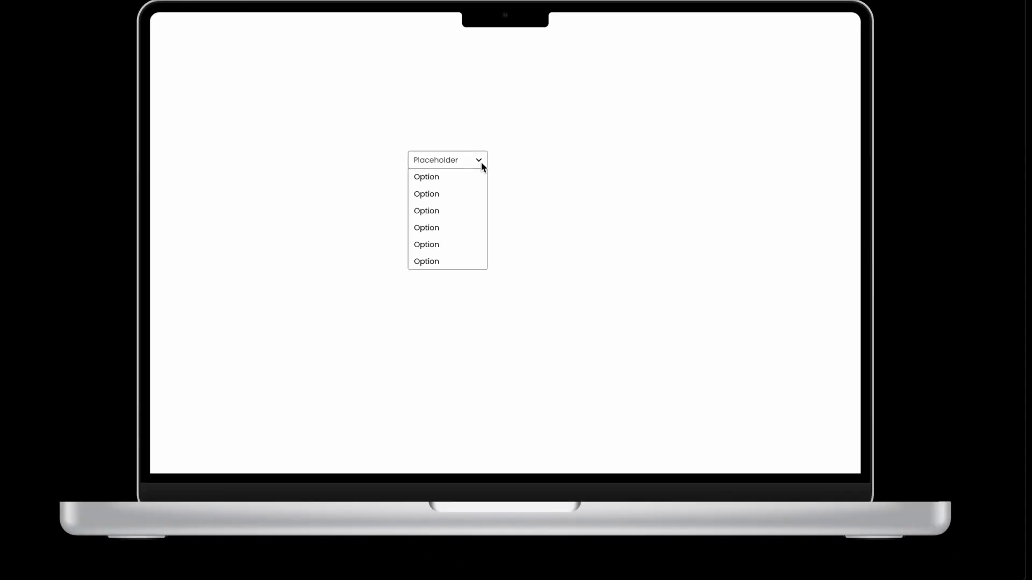
click(480, 161)
click(480, 162)
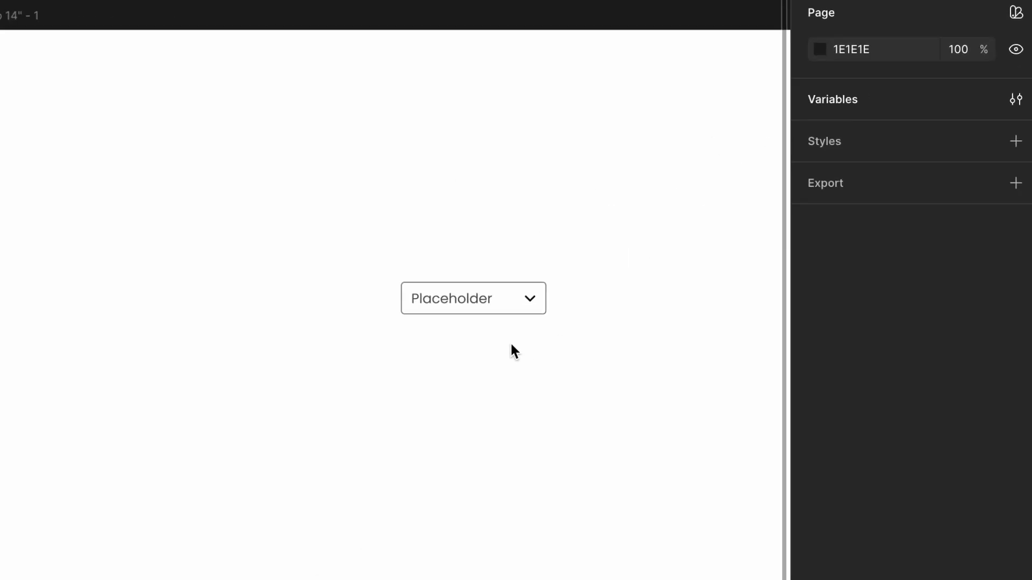
Turn on the instance's Options toggle and edit the first label to Option 1
click(501, 302)
click(921, 75)
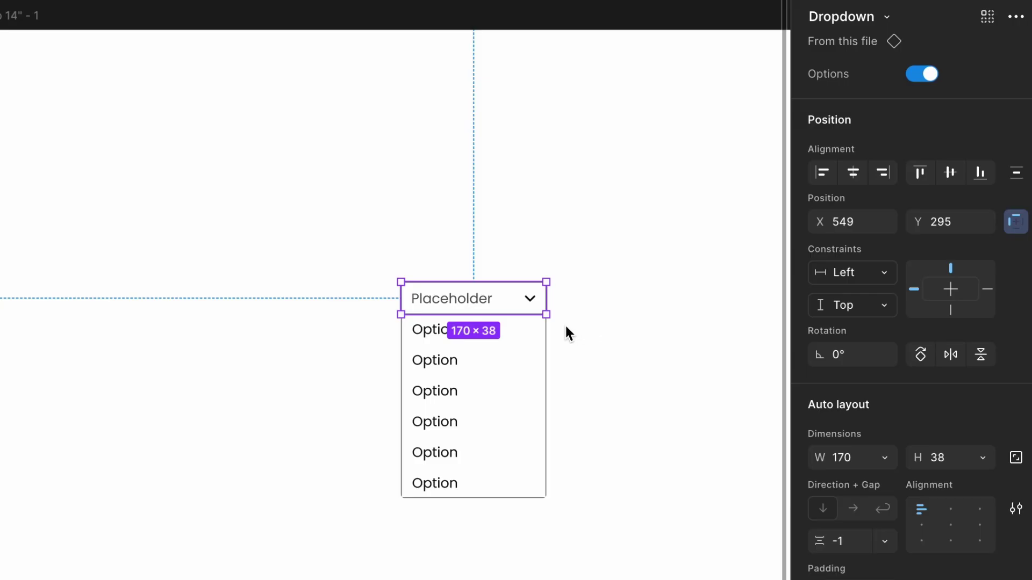
double_click(430, 332)
double_click(431, 332)
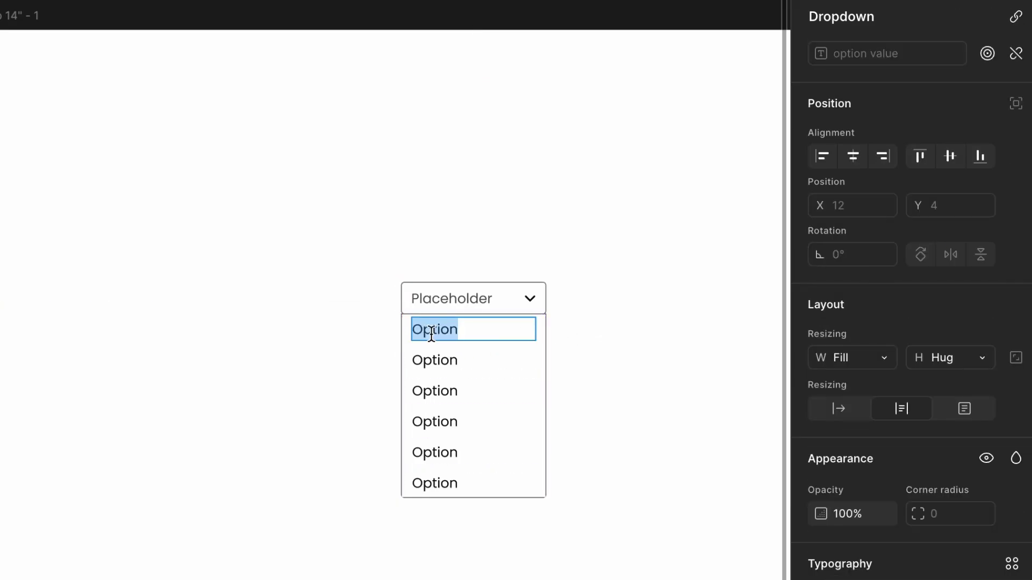
key(Right)
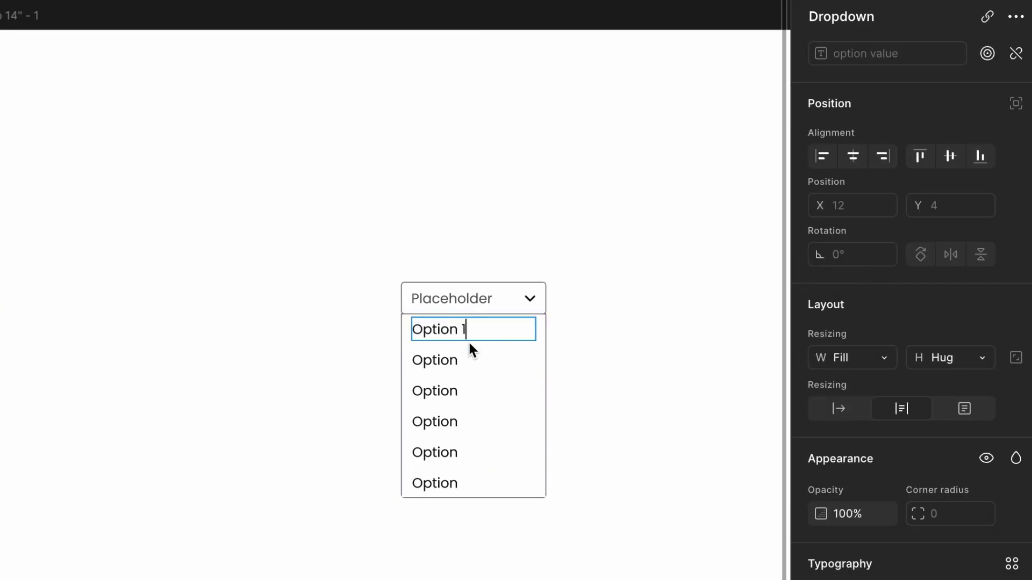
Append 2 and 3 to the next labels, making Option 2 and Option 3
double_click(444, 363)
key(Right)
text(2)
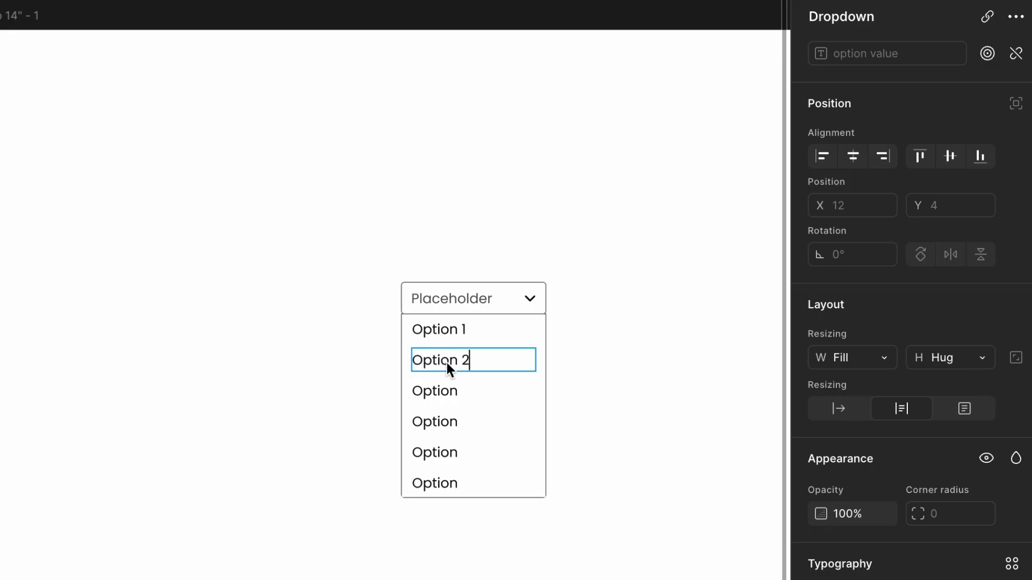
double_click(434, 385)
key(Right)
text(3)
key(Escape)
click(608, 320)
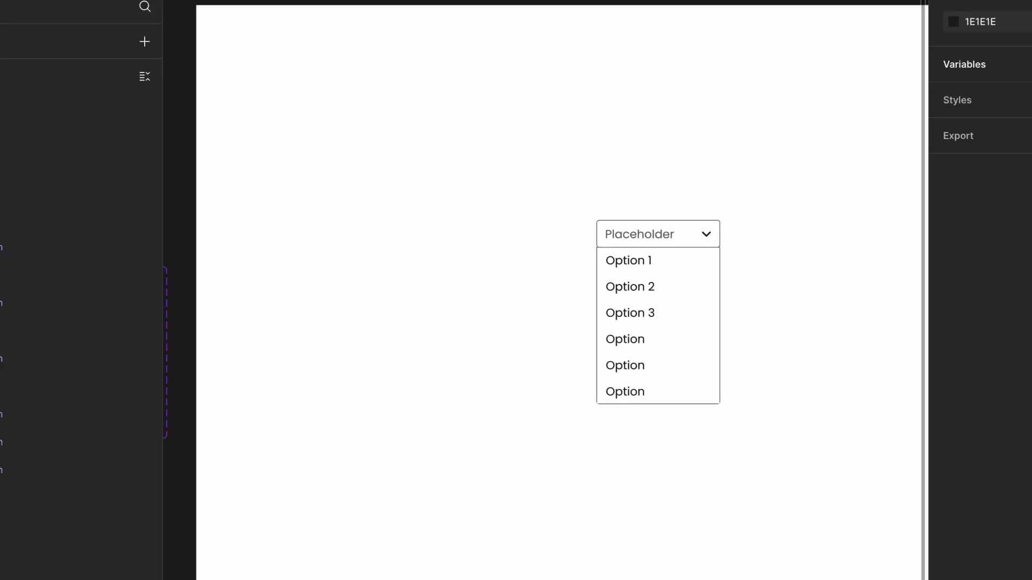
click(586, 239)
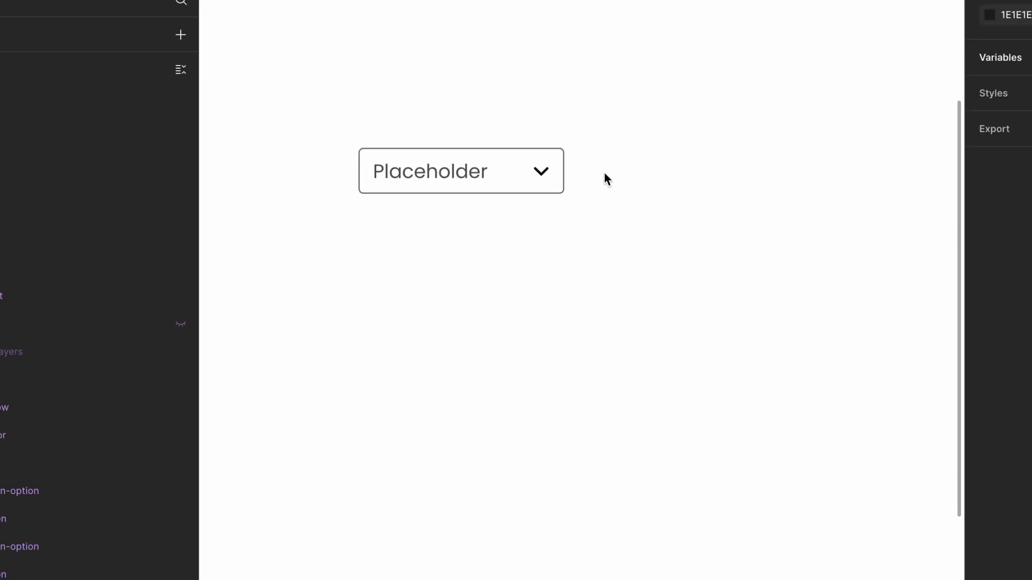
scroll(604, 173, left, 2)
Pan around the menu-card reference sheet, then back to the Dropdown and _dropdown-option sets
scroll(604, 173, down, 5)
scroll(602, 172, down, 2)
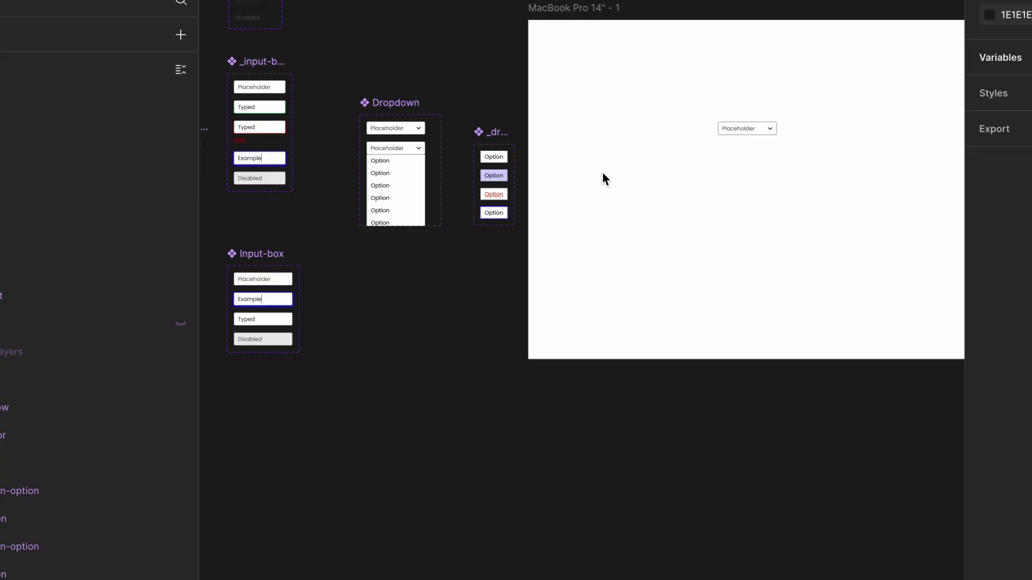
scroll(525, 180, left, 2)
scroll(525, 179, up, 4)
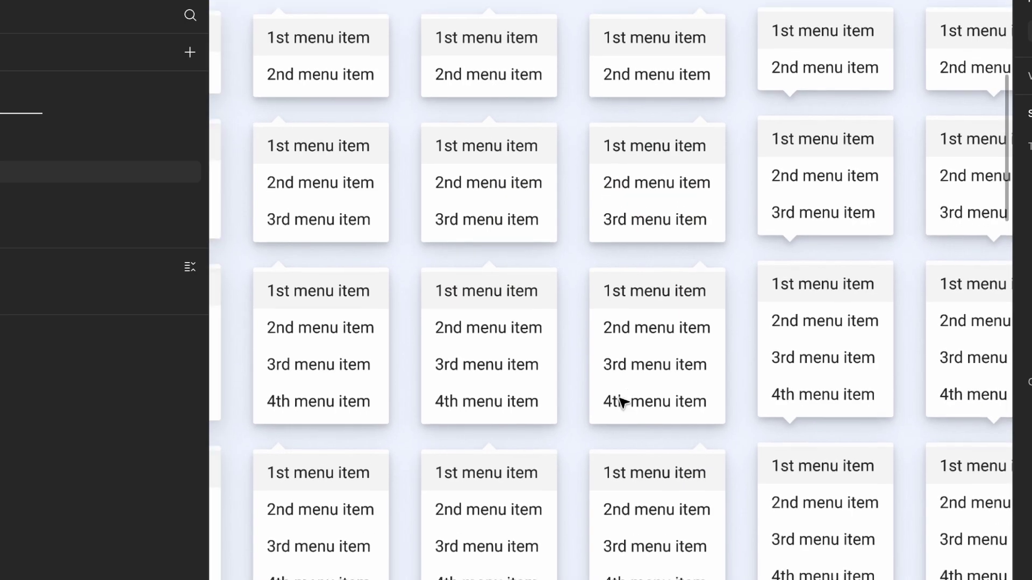
scroll(622, 402, down, 2)
scroll(622, 402, left, 2)
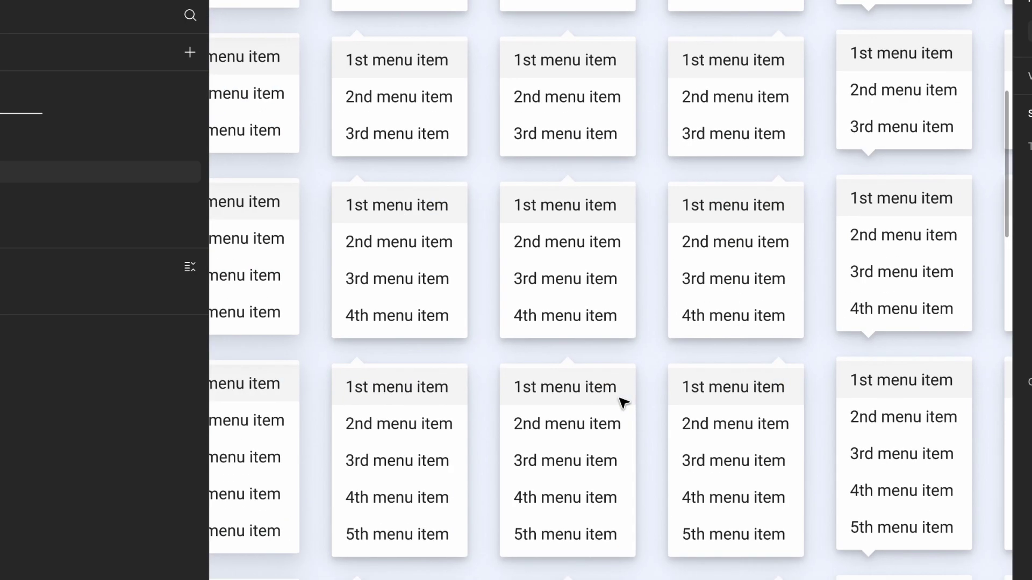
scroll(620, 400, up, 1)
scroll(621, 400, left, 1)
scroll(621, 400, down, 2)
scroll(620, 401, down, 3)
scroll(621, 401, right, 1)
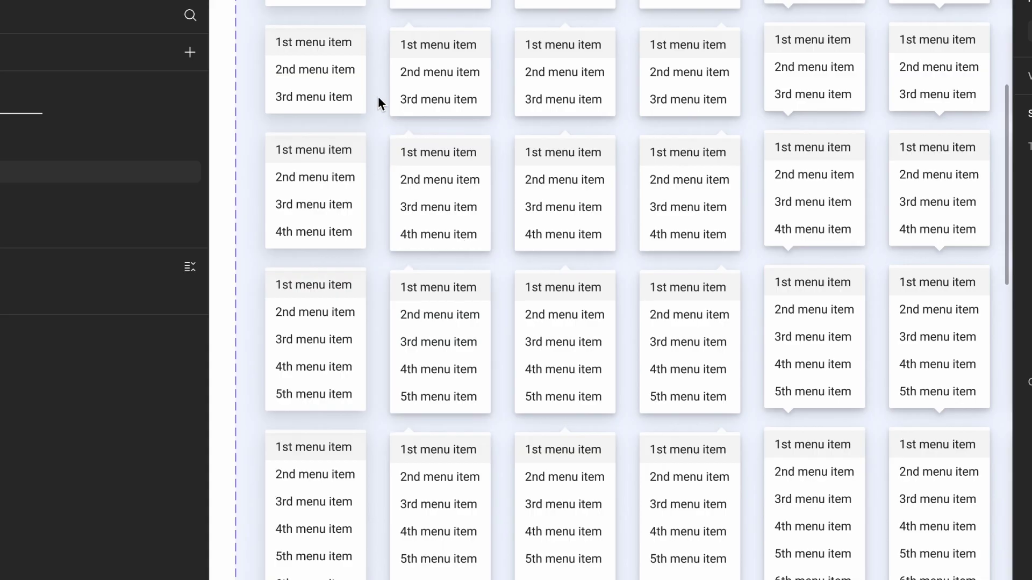
scroll(379, 98, right, 1)
scroll(379, 97, down, 1)
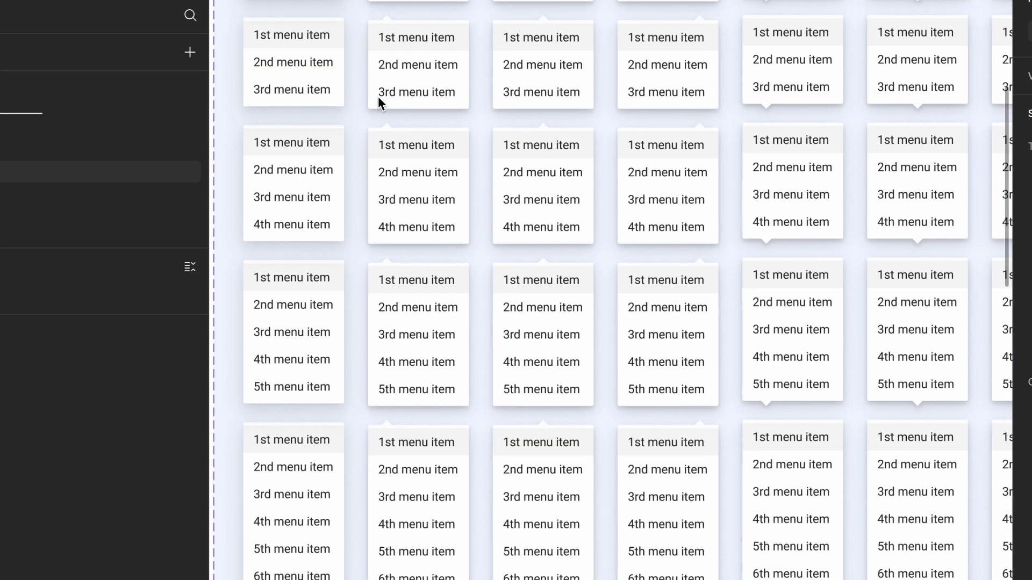
scroll(378, 98, down, 5)
scroll(379, 98, right, 3)
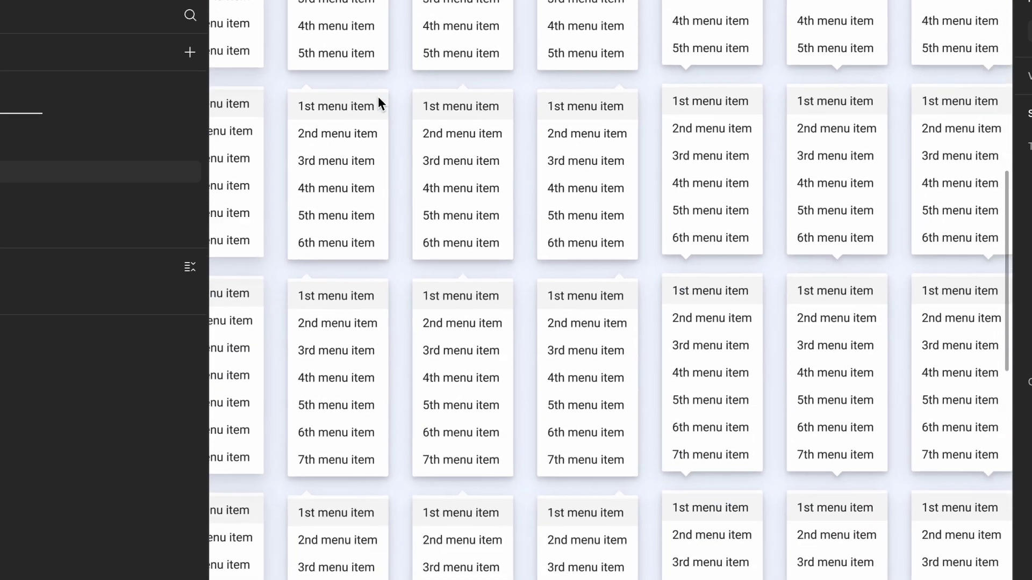
scroll(378, 96, down, 3)
scroll(378, 96, right, 1)
scroll(378, 96, up, 6)
scroll(379, 95, left, 3)
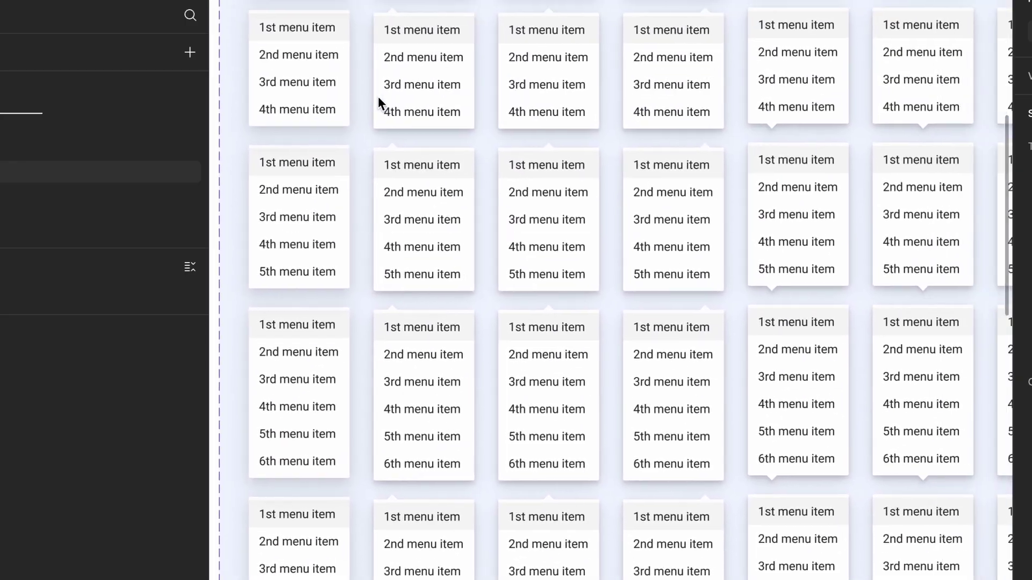
scroll(379, 101, right, 2)
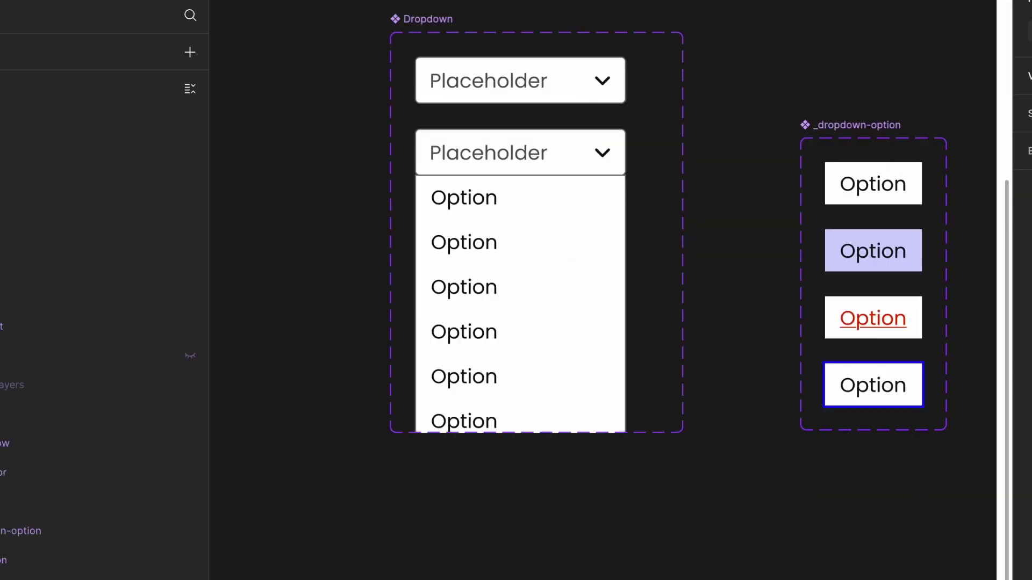